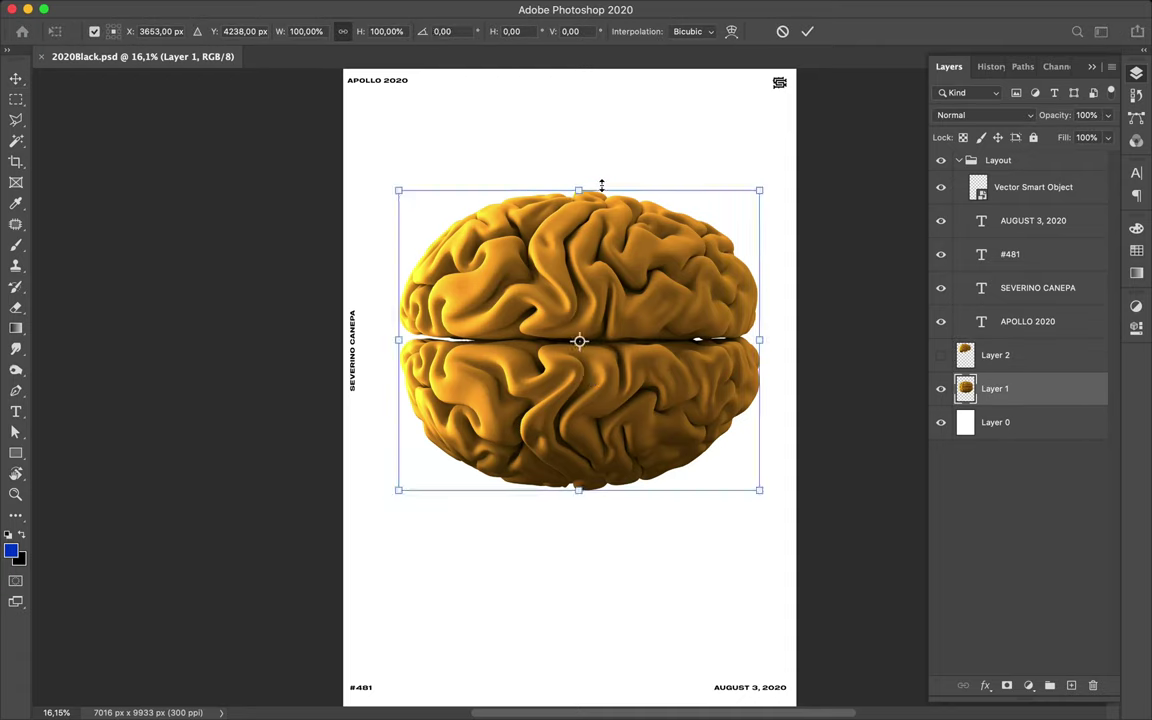
Center the brain image horizontally and vertically on the canvas
{"action": "left_click_drag", "start_coordinate": [531, 314], "coordinate": [525, 380]}
{"action": "left_click", "coordinate": [518, 31]}
{"action": "left_click", "coordinate": [553, 177]}
{"action": "left_click", "coordinate": [553, 190]}
{"action": "left_click", "coordinate": [566, 72]}
{"action": "left_click", "coordinate": [1001, 390]}
Draw a full-page rectangle above the background layer and give it a gradient fill
{"action": "key", "text": "alt+bracketleft"}
{"action": "key", "text": "u"}
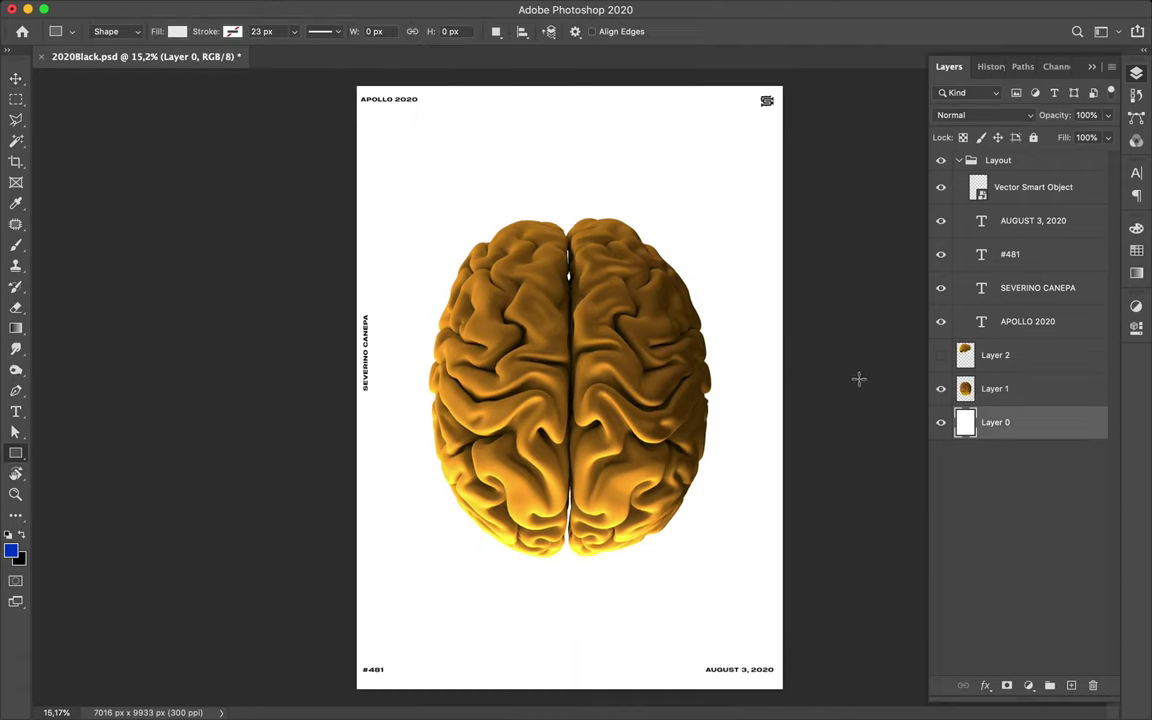
{"action": "left_click_drag", "start_coordinate": [354, 80], "coordinate": [787, 692]}
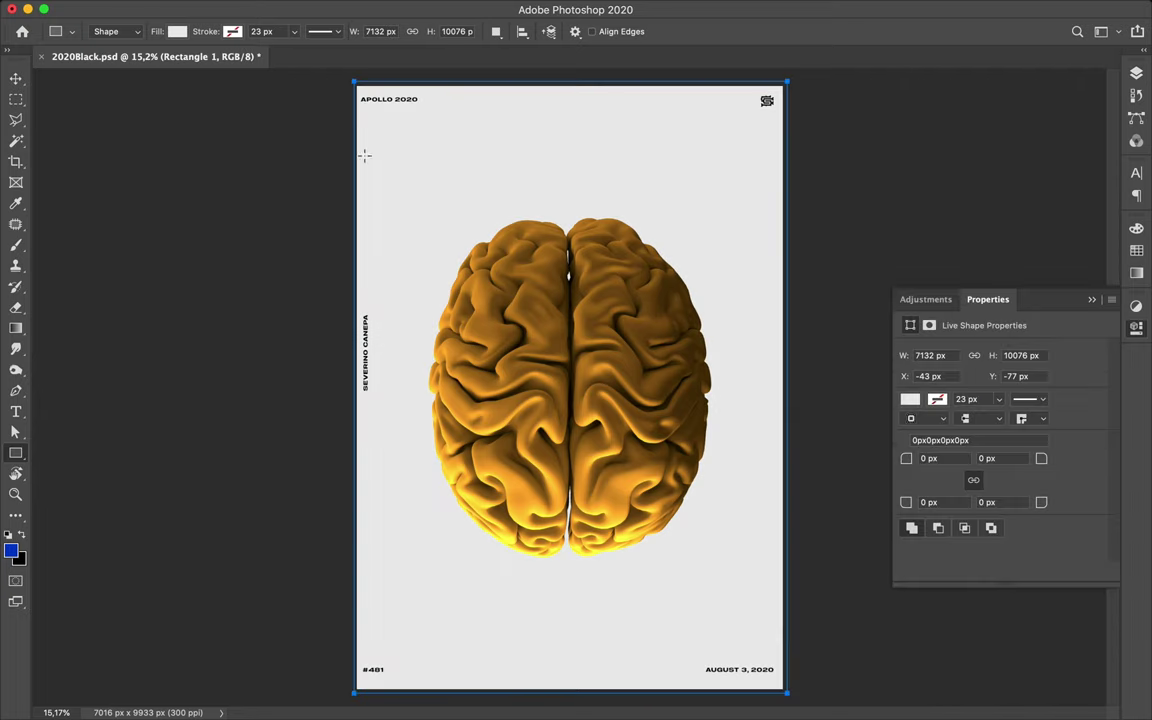
{"action": "left_click", "coordinate": [178, 31]}
{"action": "left_click", "coordinate": [139, 63]}
{"action": "left_click", "coordinate": [88, 118]}
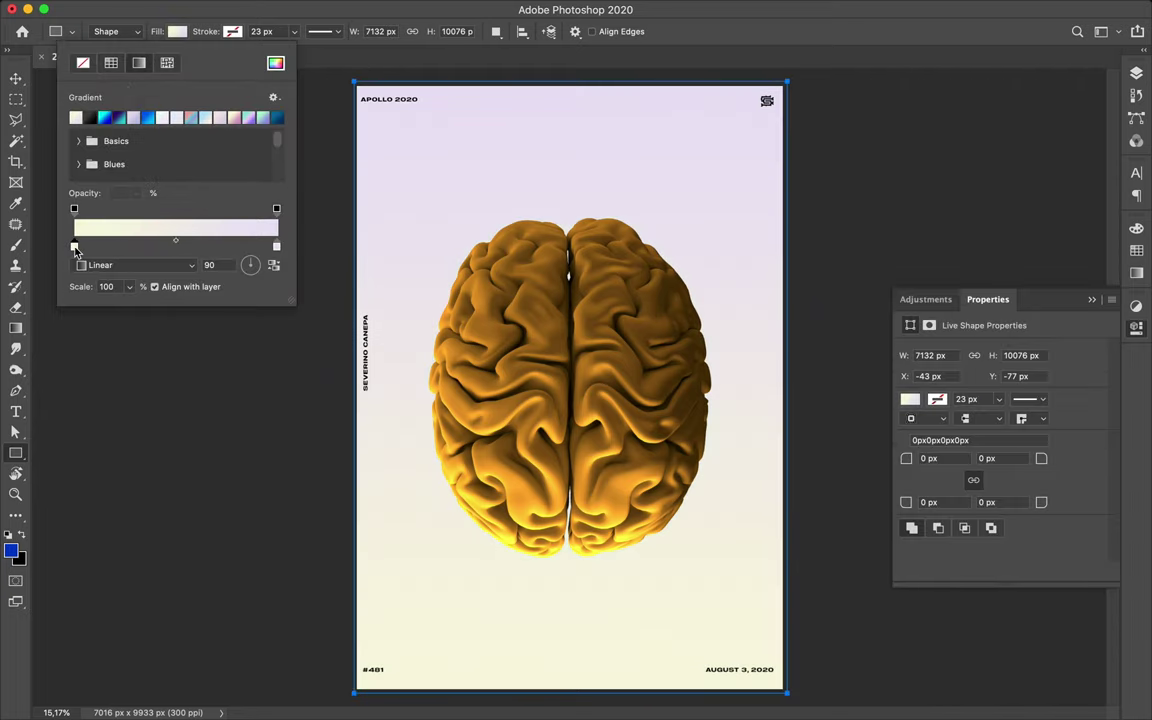
Set the gradient stops to white (ffffff) and a grey sampled from the page
{"action": "double_click", "coordinate": [75, 248]}
{"action": "type", "text": "ffffff"}
{"action": "key", "text": "Return"}
{"action": "double_click", "coordinate": [276, 246]}
{"action": "left_click_drag", "start_coordinate": [580, 427], "coordinate": [547, 472]}
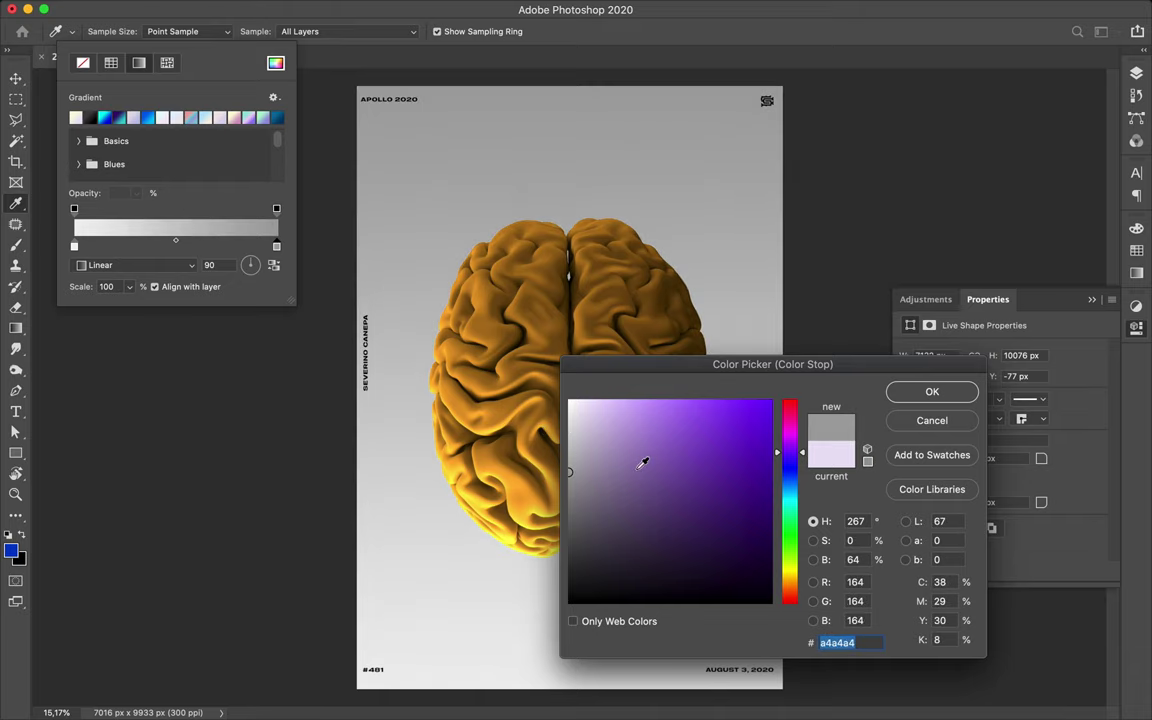
{"action": "left_click", "coordinate": [900, 392]}
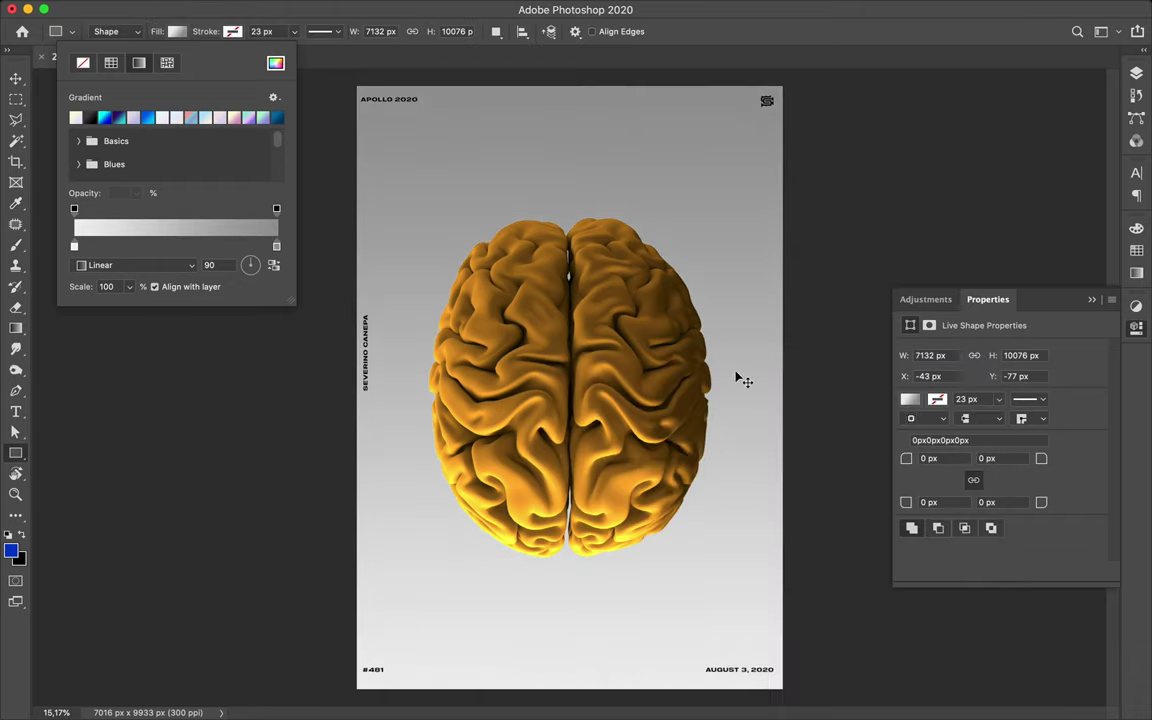
{"action": "key", "text": "v"}
{"action": "left_click", "coordinate": [1136, 76]}
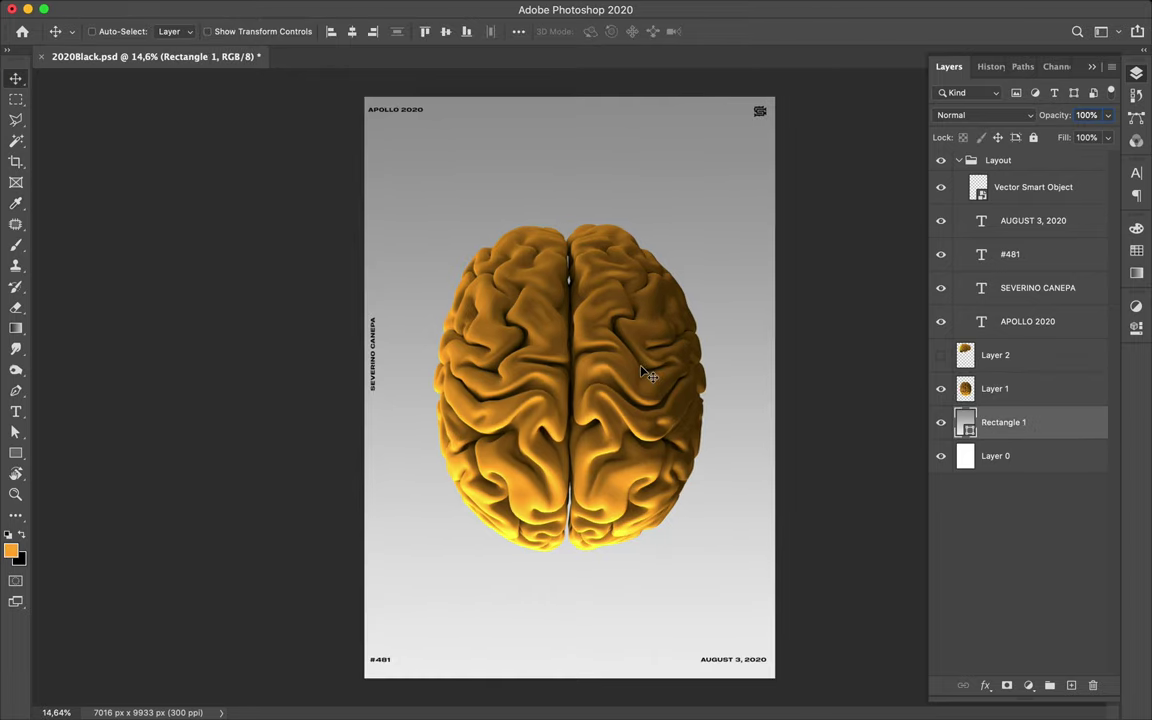
Draw a second full-page rectangle with a solid orange fill
{"action": "key", "text": "u"}
{"action": "left_click_drag", "start_coordinate": [361, 94], "coordinate": [780, 679]}
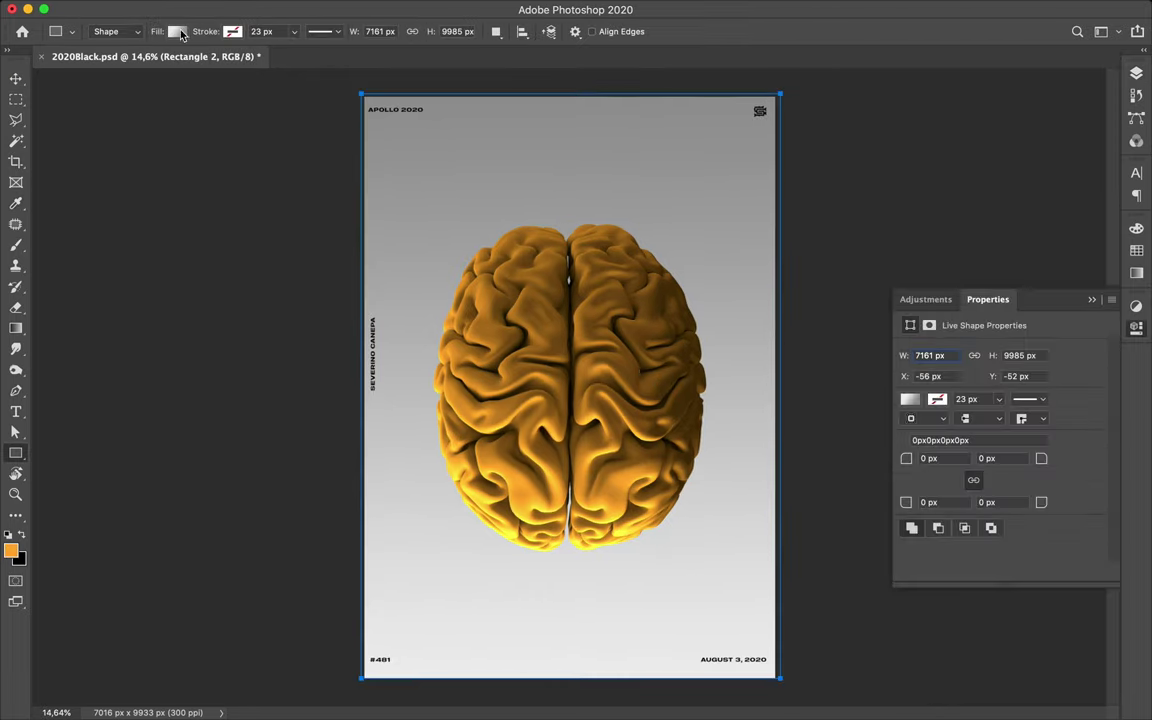
{"action": "left_click", "coordinate": [177, 31]}
{"action": "left_click", "coordinate": [110, 59]}
{"action": "left_click", "coordinate": [74, 113]}
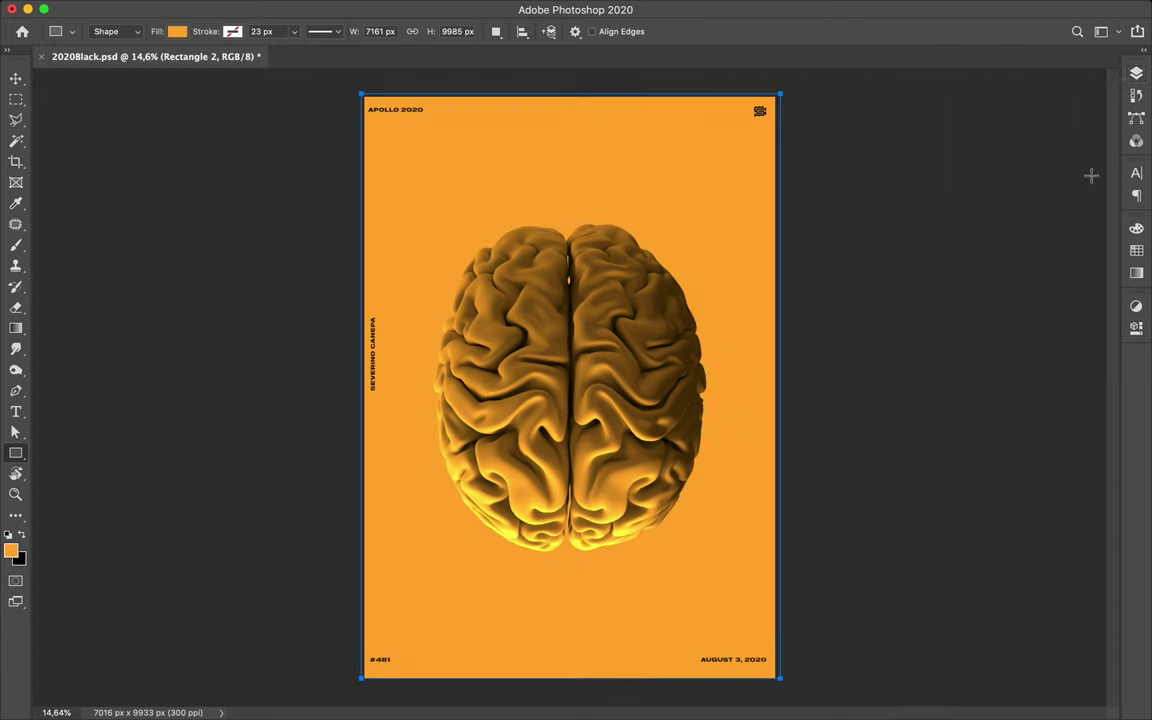
Set the orange rectangle's blend mode to Difference and dismiss the warning
{"action": "left_click", "coordinate": [1136, 73]}
{"action": "left_click", "coordinate": [975, 115]}
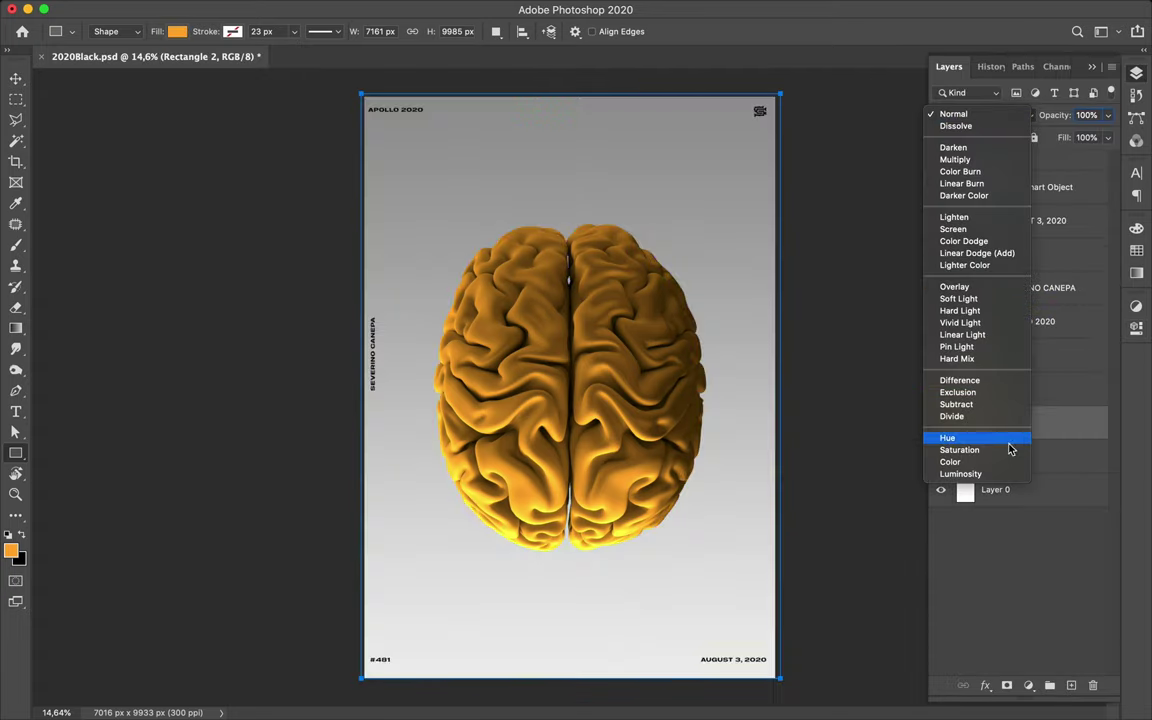
{"action": "left_click", "coordinate": [1000, 380]}
{"action": "left_click", "coordinate": [854, 350]}
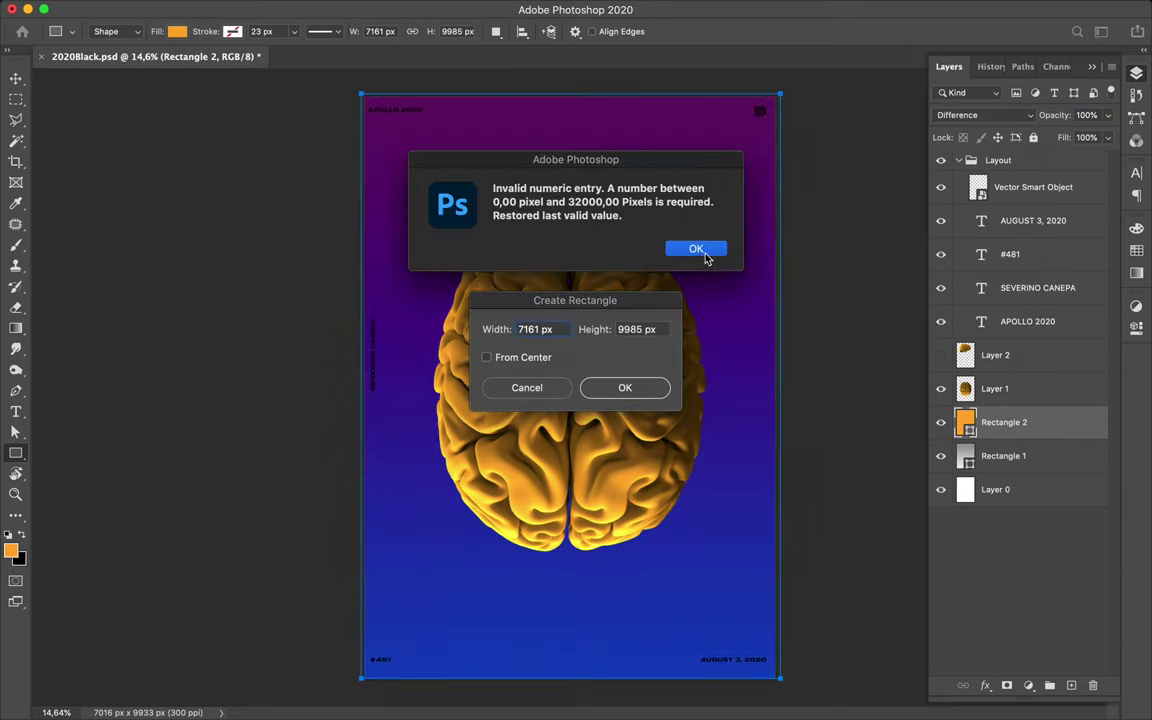
{"action": "left_click", "coordinate": [698, 249]}
{"action": "left_click", "coordinate": [527, 387]}
{"action": "key", "text": "v"}
{"action": "right_click", "coordinate": [1010, 390]}
{"action": "key", "text": "Escape"}
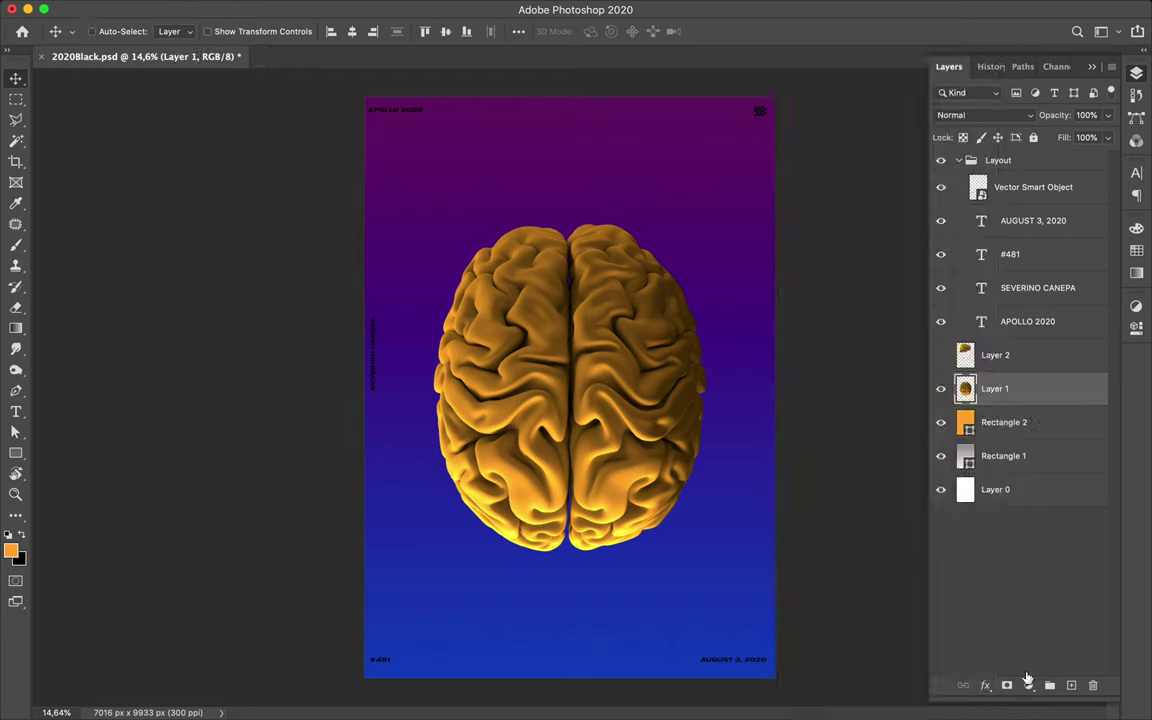
Add a Levels adjustment with inputs 21 and 227, then duplicate the brain layer
{"action": "left_click", "coordinate": [1027, 682]}
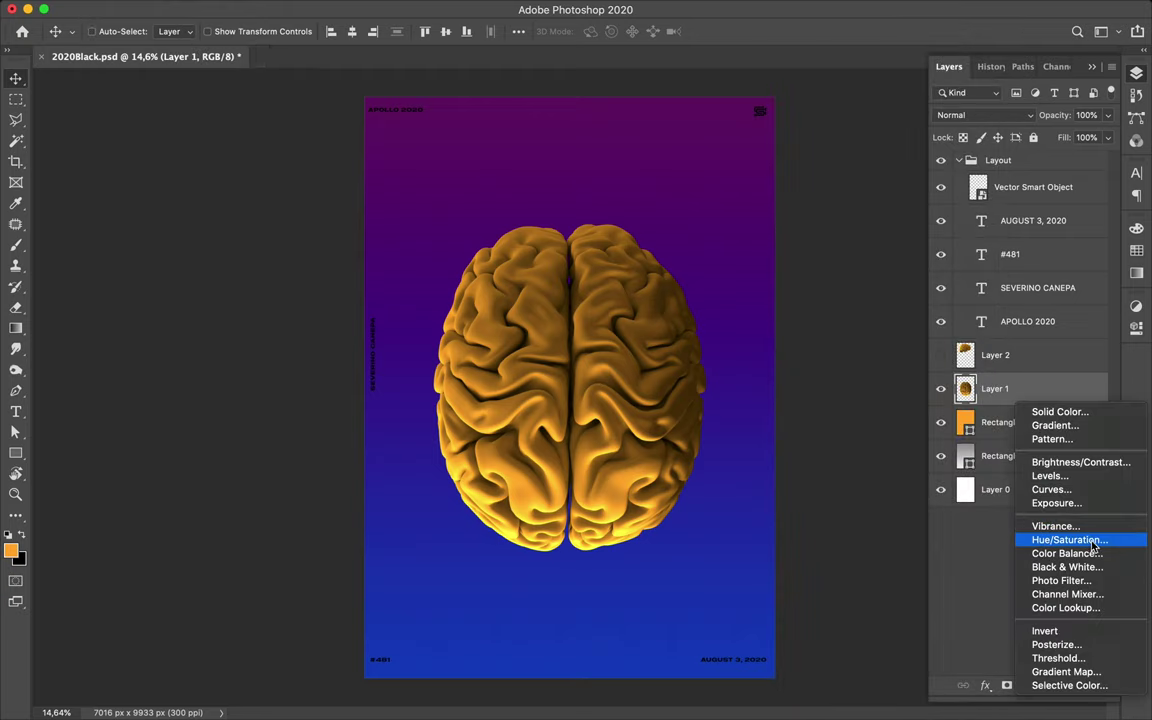
{"action": "left_click", "coordinate": [1049, 476]}
{"action": "left_click_drag", "start_coordinate": [926, 470], "coordinate": [939, 470]}
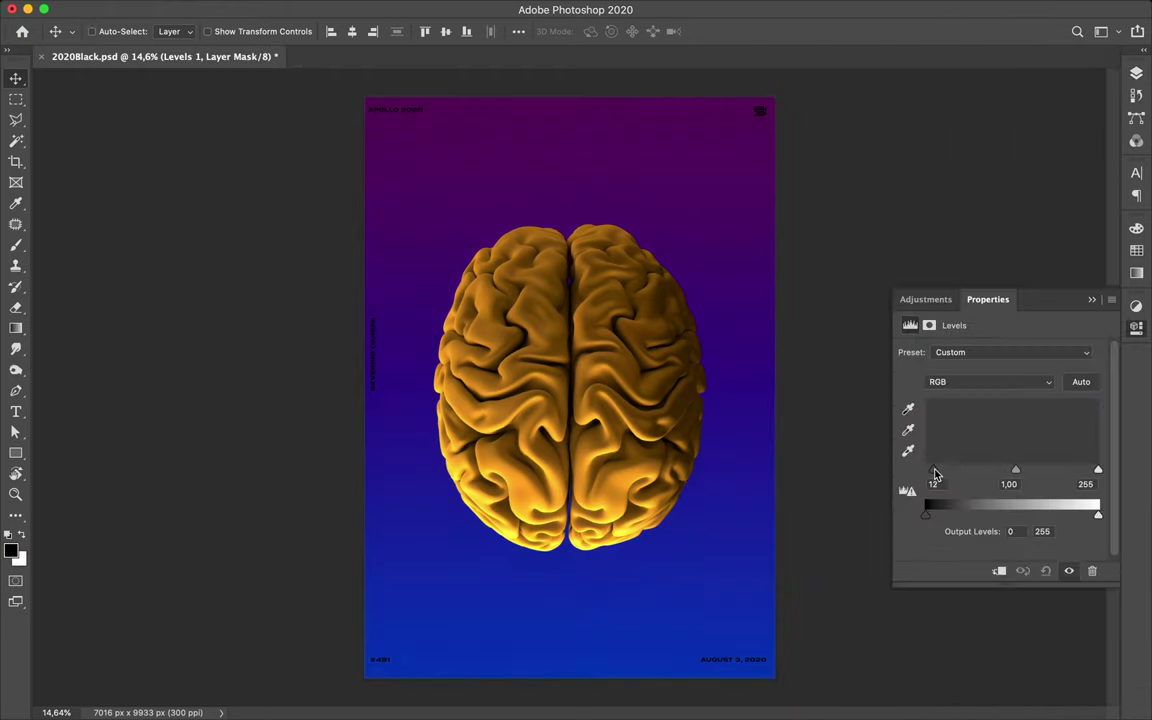
{"action": "left_click_drag", "start_coordinate": [1098, 470], "coordinate": [1080, 470]}
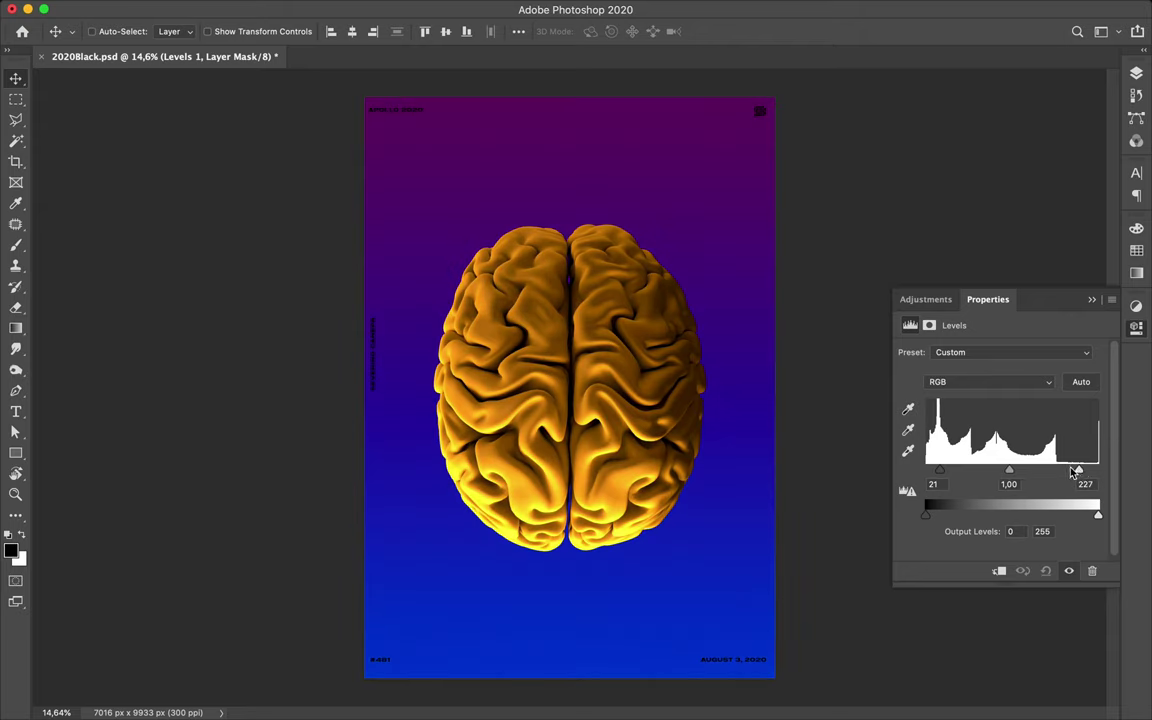
{"action": "left_click", "coordinate": [1136, 74]}
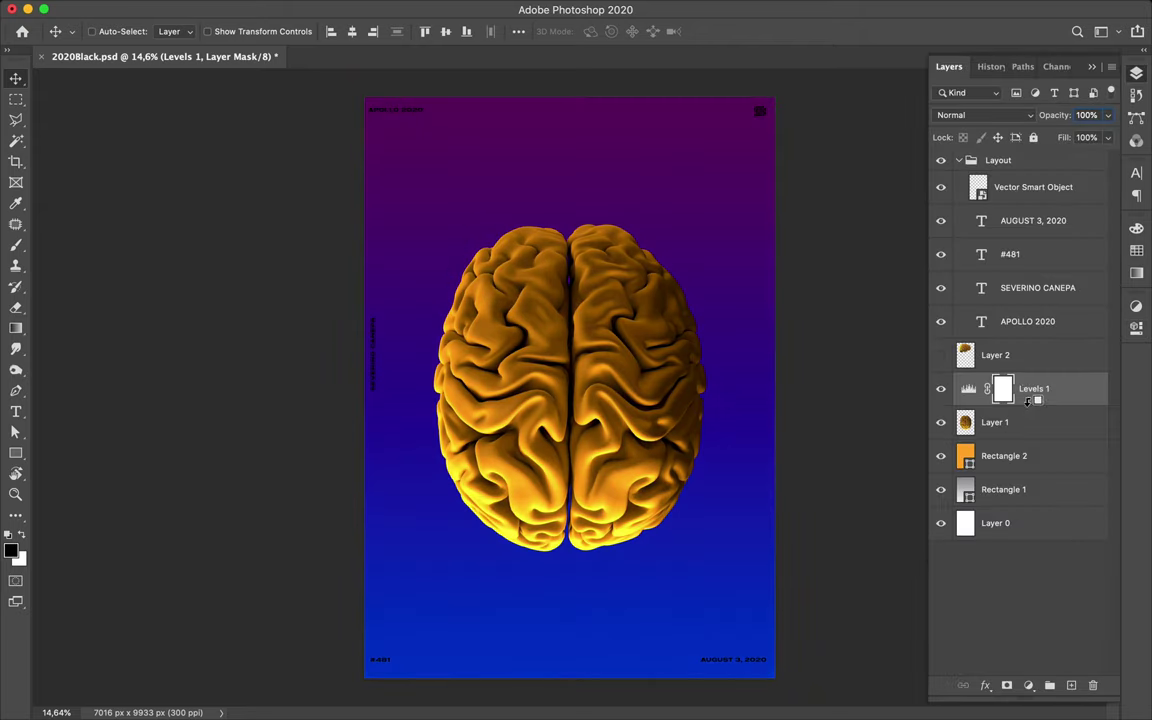
{"action": "left_click_drag", "start_coordinate": [1029, 427], "coordinate": [1037, 411]}
Apply High Pass to the brain copy and set it to Hard Light at 18% opacity
{"action": "left_click", "coordinate": [375, 9]}
{"action": "mouse_move", "coordinate": [388, 244]}
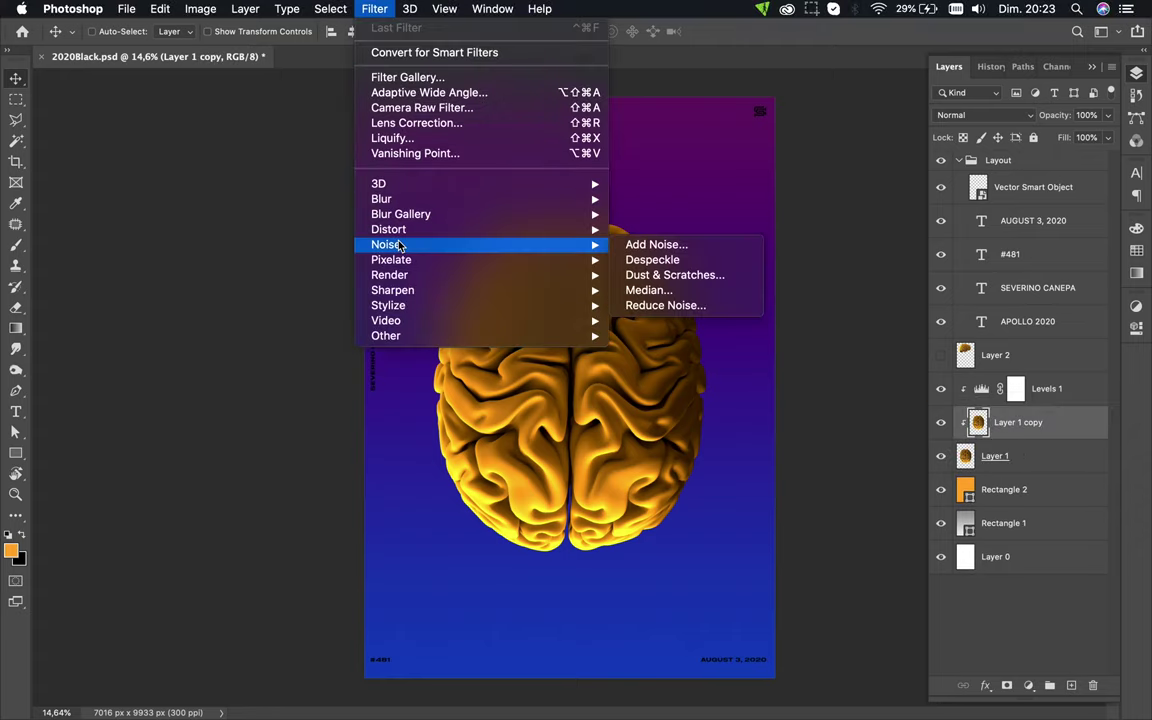
{"action": "left_click", "coordinate": [652, 351]}
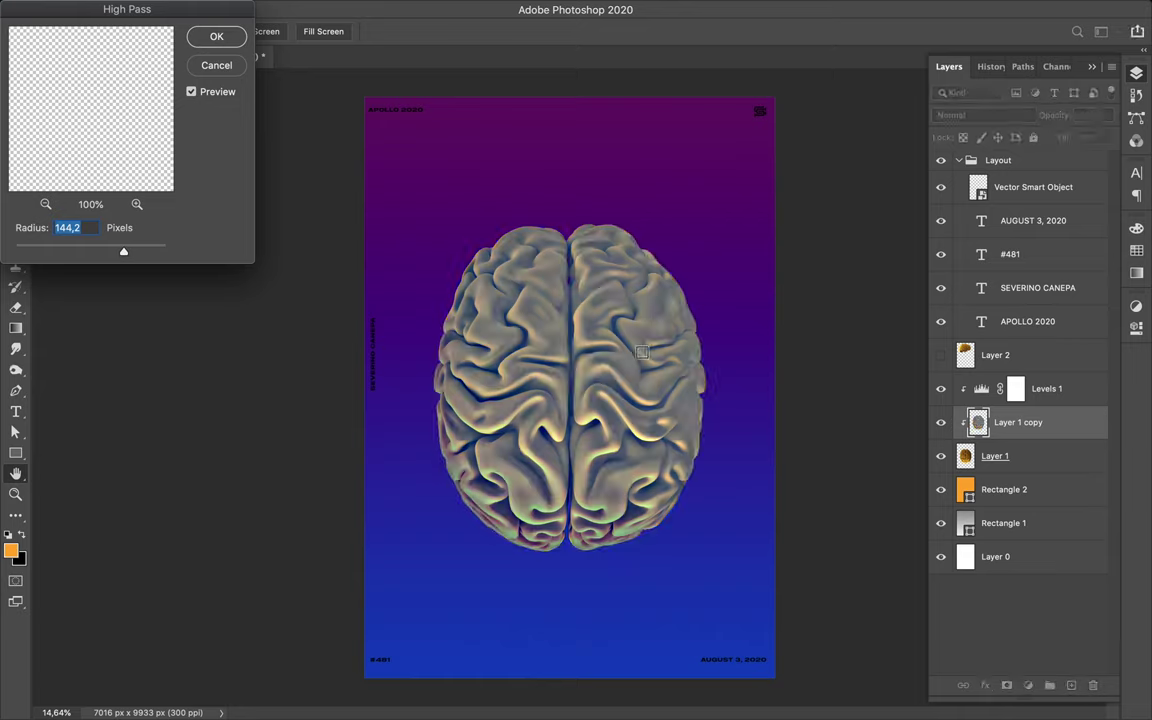
{"action": "left_click", "coordinate": [216, 37]}
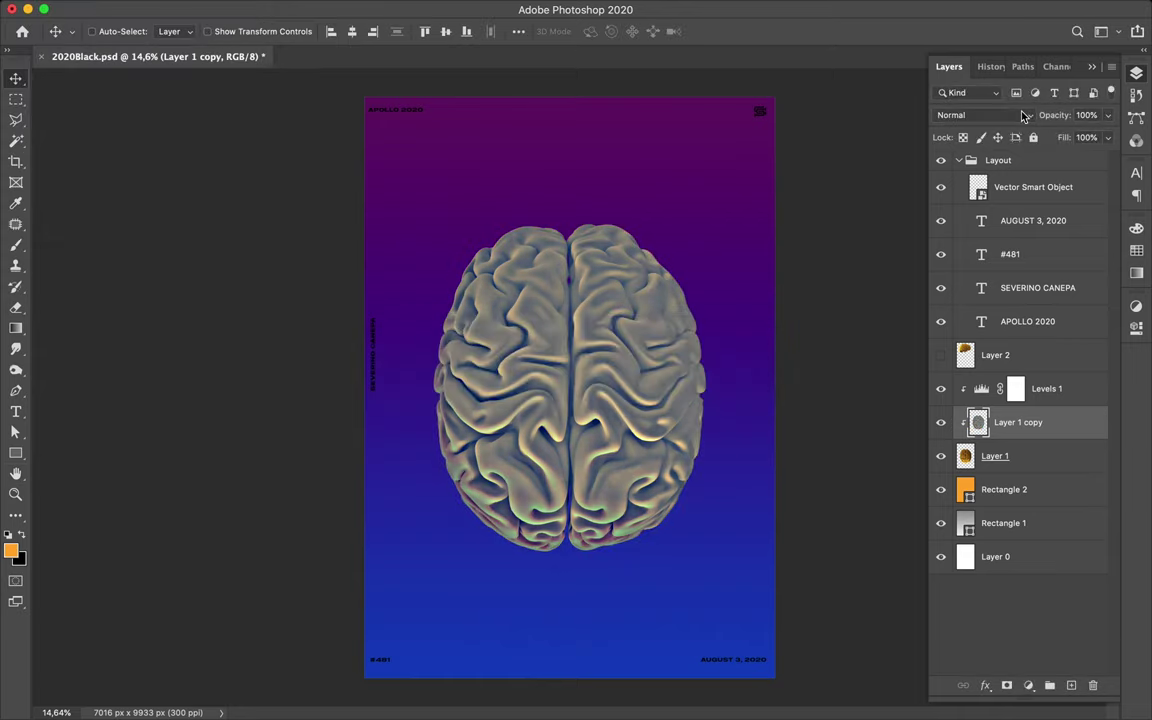
{"action": "left_click", "coordinate": [1022, 116]}
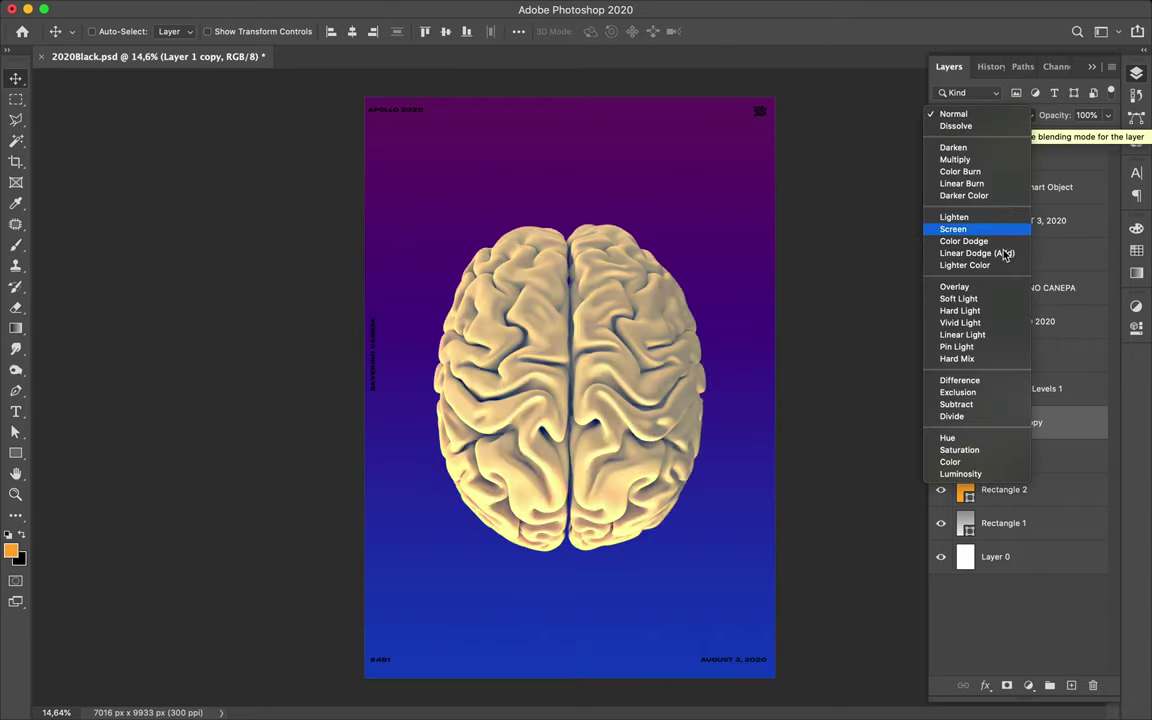
{"action": "left_click", "coordinate": [960, 310]}
{"action": "left_click", "coordinate": [1107, 115]}
{"action": "left_click_drag", "start_coordinate": [1108, 136], "coordinate": [1048, 138]}
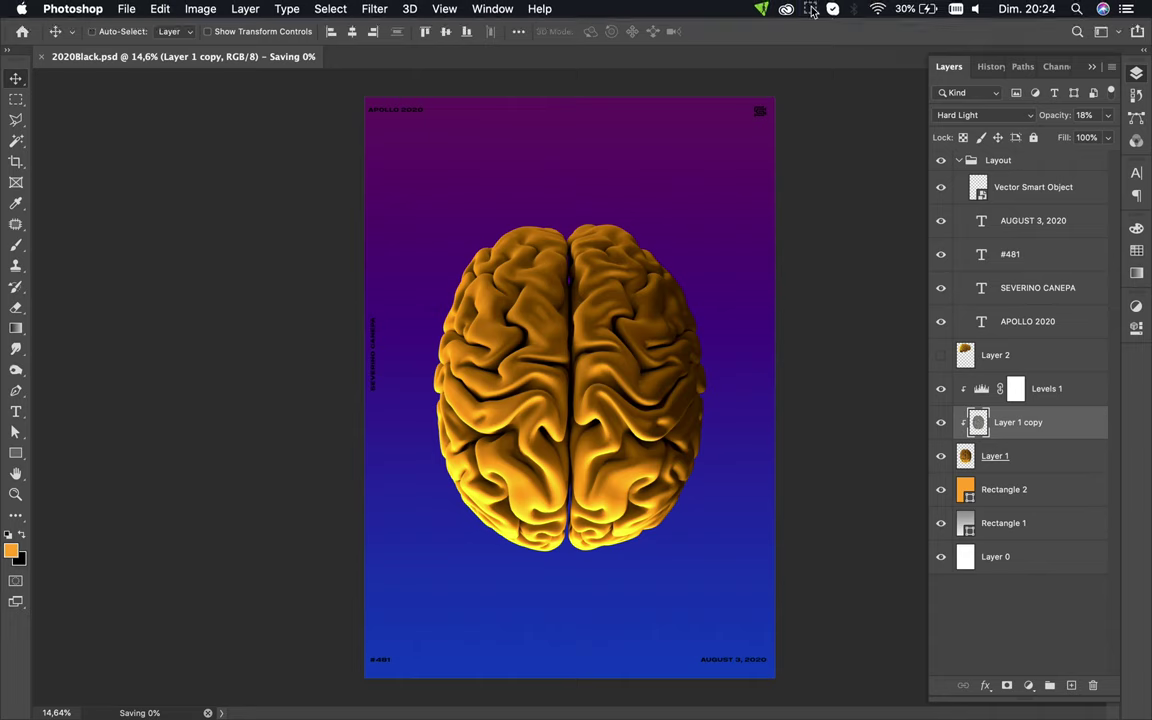
{"action": "left_click", "coordinate": [812, 8]}
Recolour Rectangle 1's gradient stops, making the first stop blue
{"action": "left_click", "coordinate": [870, 14]}
{"action": "left_click", "coordinate": [238, 31]}
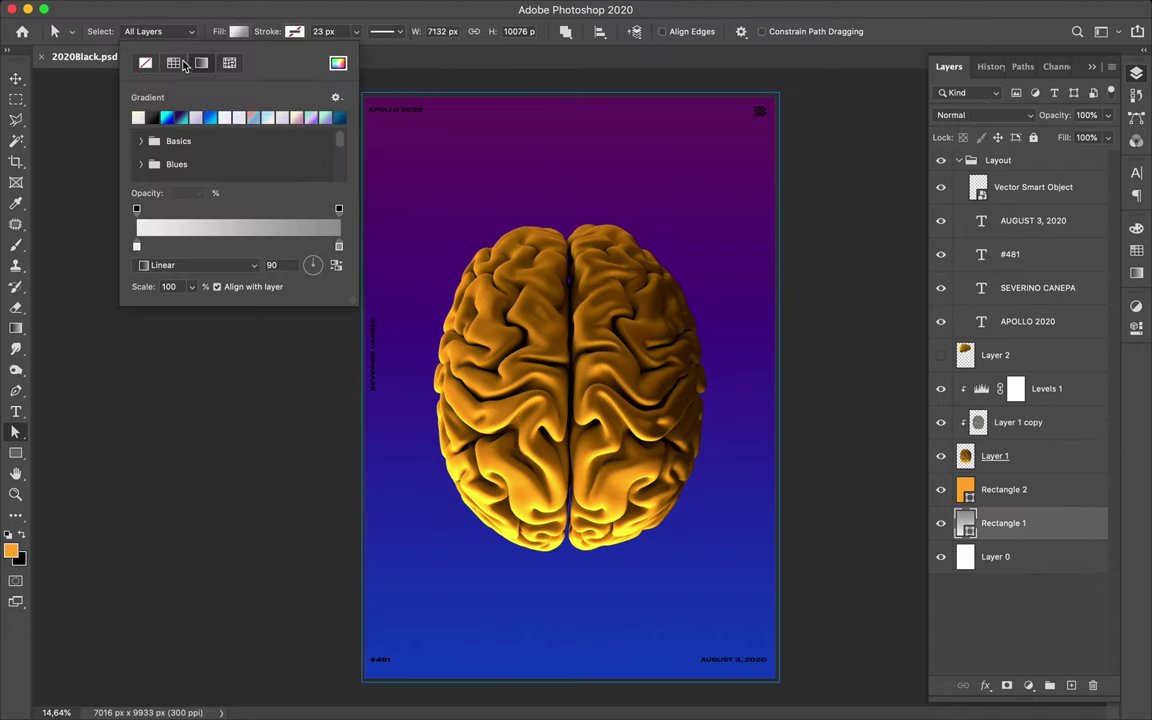
{"action": "double_click", "coordinate": [136, 245]}
{"action": "left_click", "coordinate": [1024, 250]}
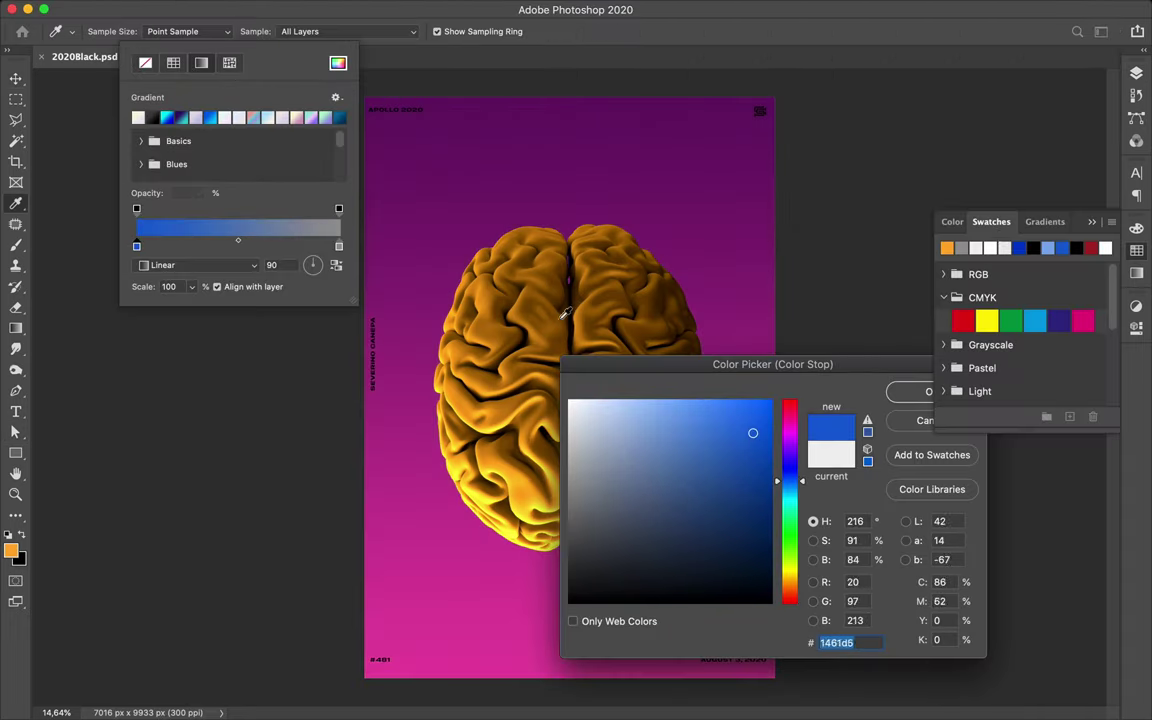
{"action": "left_click", "coordinate": [947, 248]}
{"action": "key", "text": "ctrl+z"}
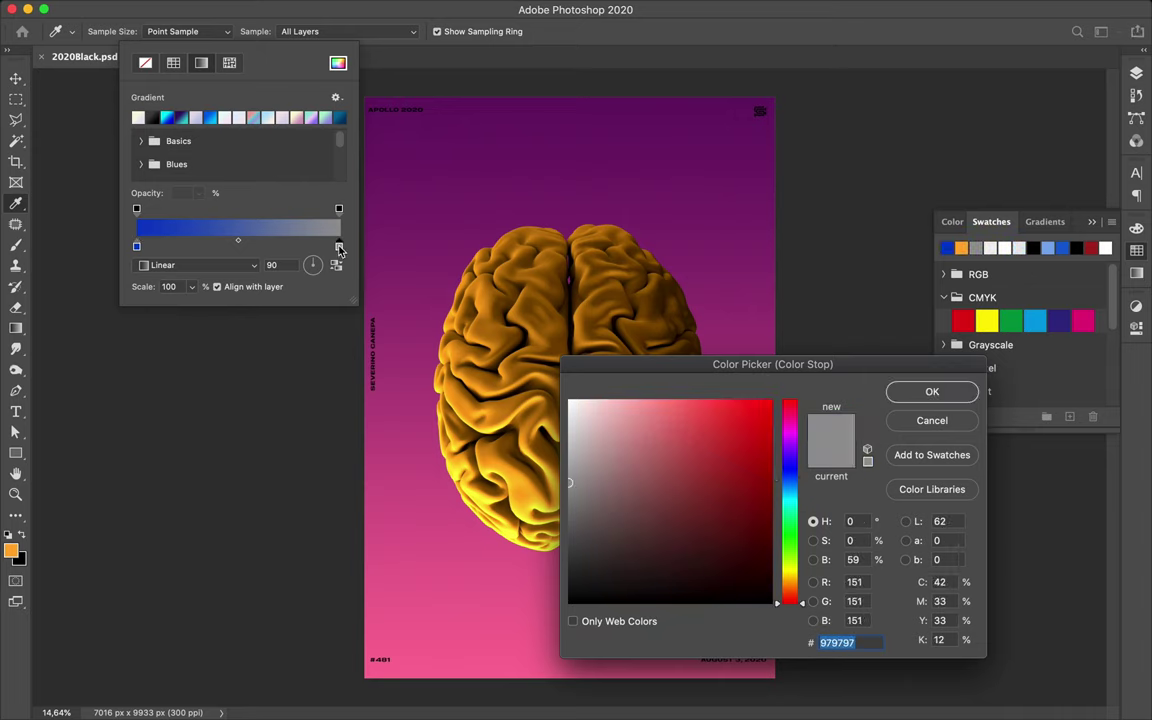
{"action": "left_click", "coordinate": [663, 411]}
{"action": "left_click", "coordinate": [928, 391]}
{"action": "key", "text": "v"}
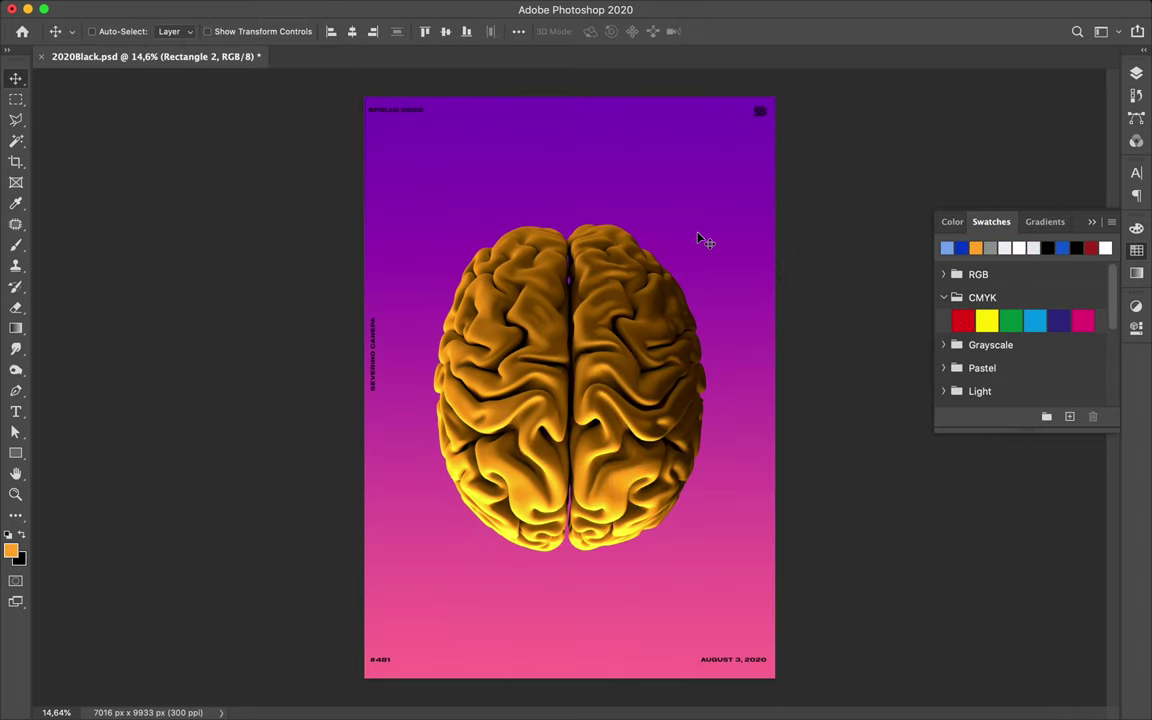
Resize both rectangles so the gradient covers only the poster's left half
{"action": "key", "text": "F7"}
{"action": "left_click", "coordinate": [1003, 523], "text": "shift"}
{"action": "key", "text": "ctrl+t"}
{"action": "left_click_drag", "start_coordinate": [570, 97], "coordinate": [570, 257]}
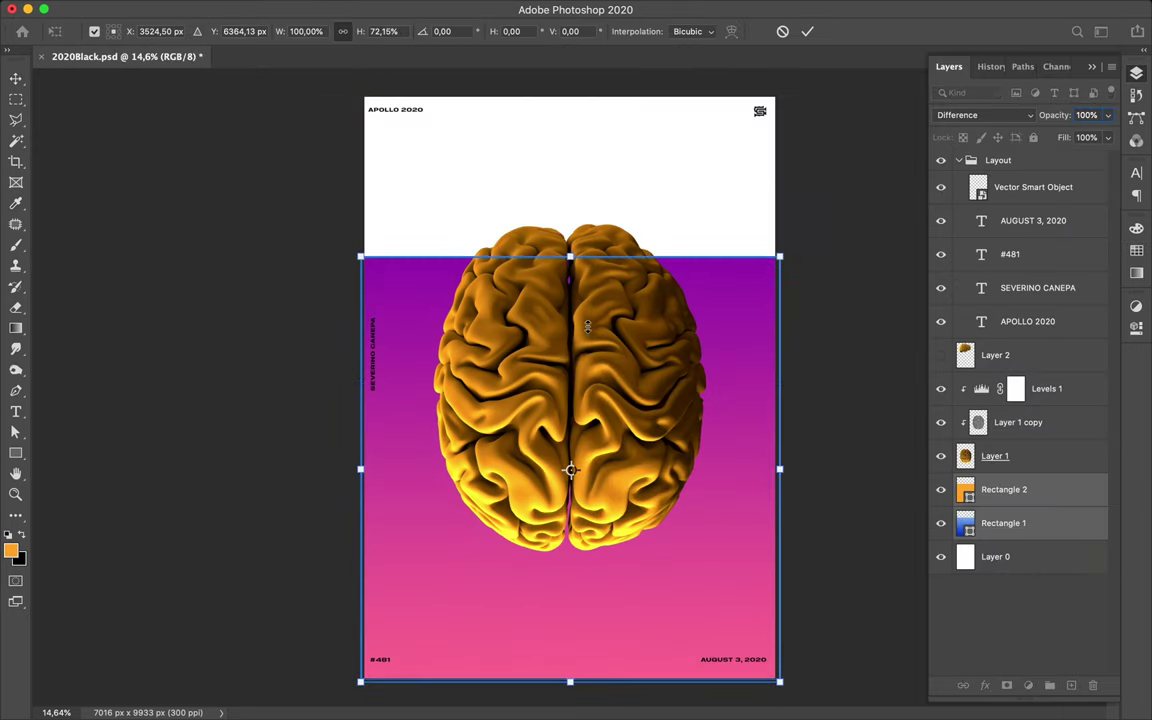
{"action": "left_click_drag", "start_coordinate": [587, 326], "coordinate": [570, 352]}
{"action": "left_click_drag", "start_coordinate": [779, 516], "coordinate": [569, 516]}
{"action": "left_click_drag", "start_coordinate": [464, 352], "coordinate": [484, 93]}
{"action": "key", "text": "Return"}
{"action": "key", "text": "a"}
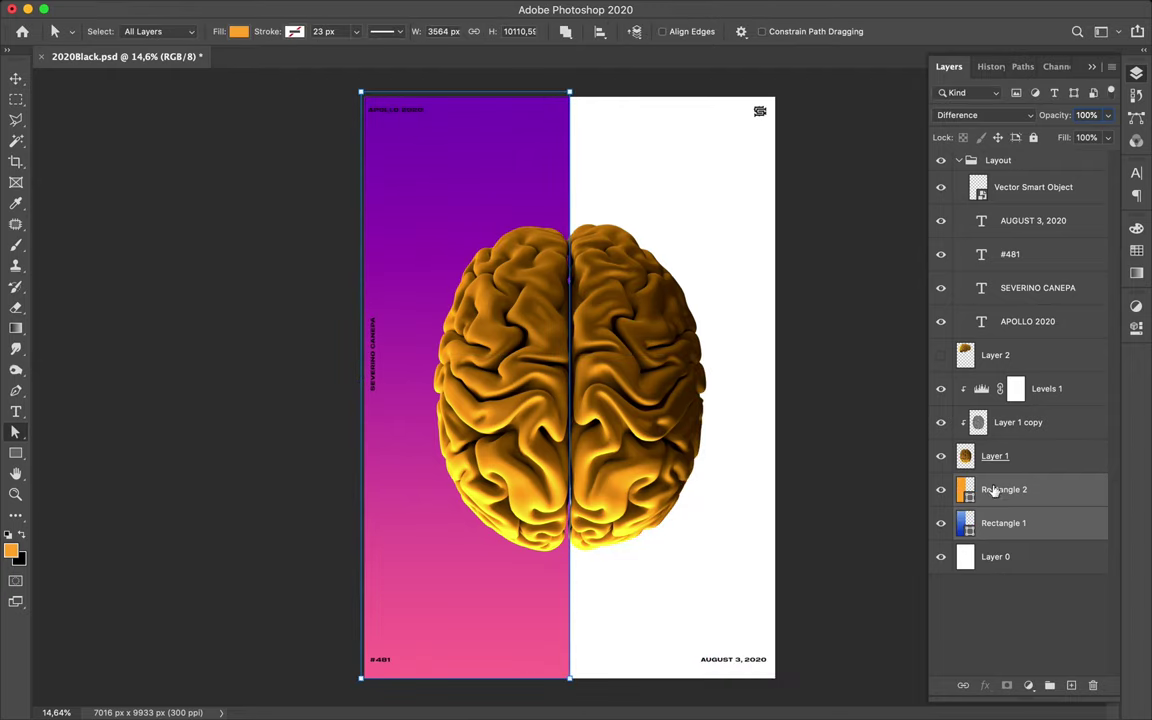
{"action": "left_click", "coordinate": [1003, 523]}
Fit the whole poster on screen and select the faint brain copy for transforming
{"action": "scroll", "coordinate": [590, 183], "scroll_direction": "up", "scroll_amount": 5}
{"action": "key", "text": "v"}
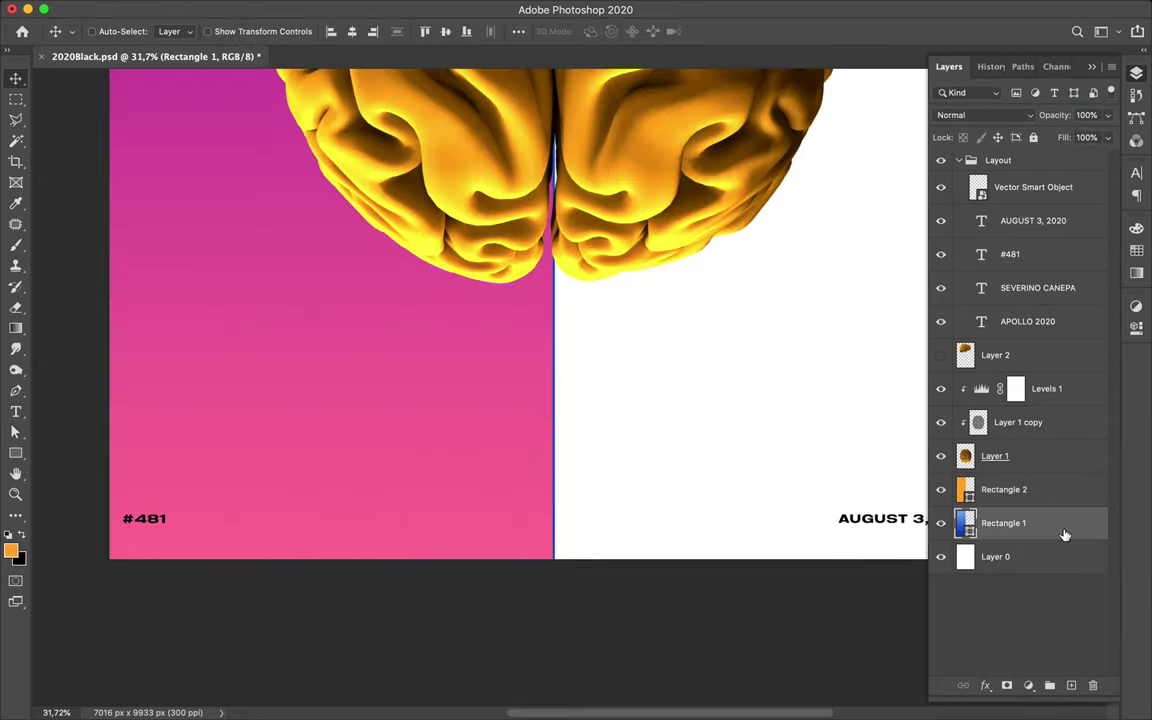
{"action": "key", "text": "ctrl+0"}
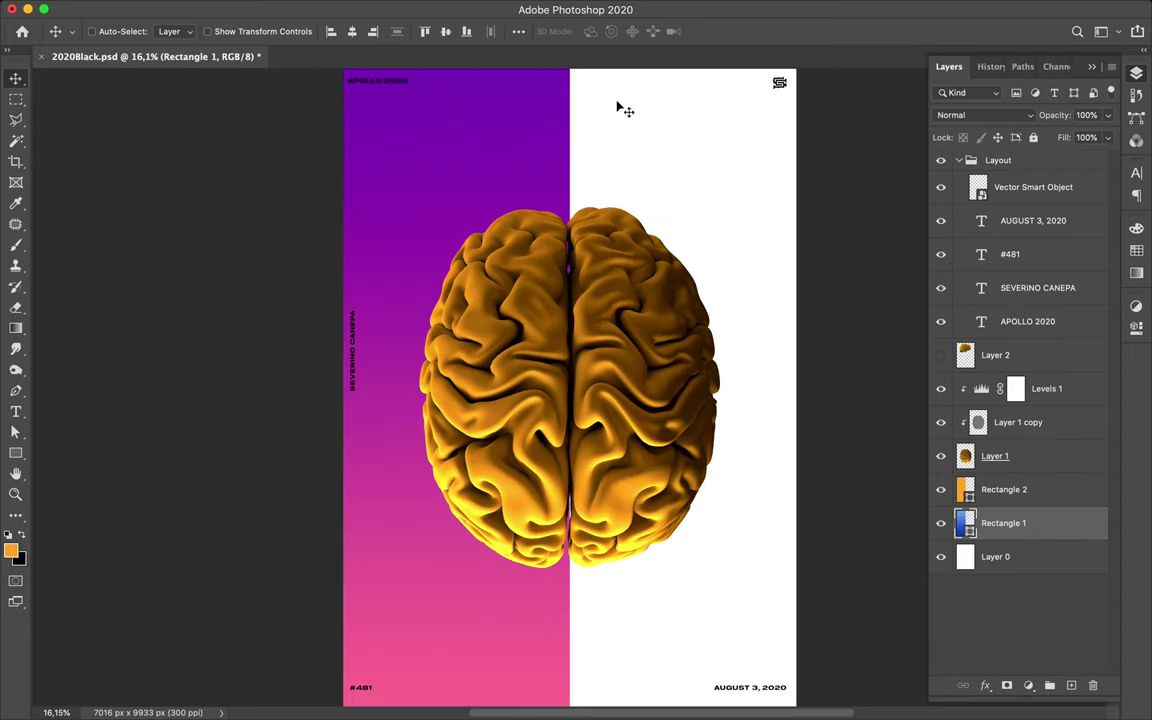
{"action": "left_click", "coordinate": [598, 253]}
{"action": "key", "text": "ctrl+t"}
Rotate both brain layers together very slightly
{"action": "left_click_drag", "start_coordinate": [588, 190], "coordinate": [650, 200]}
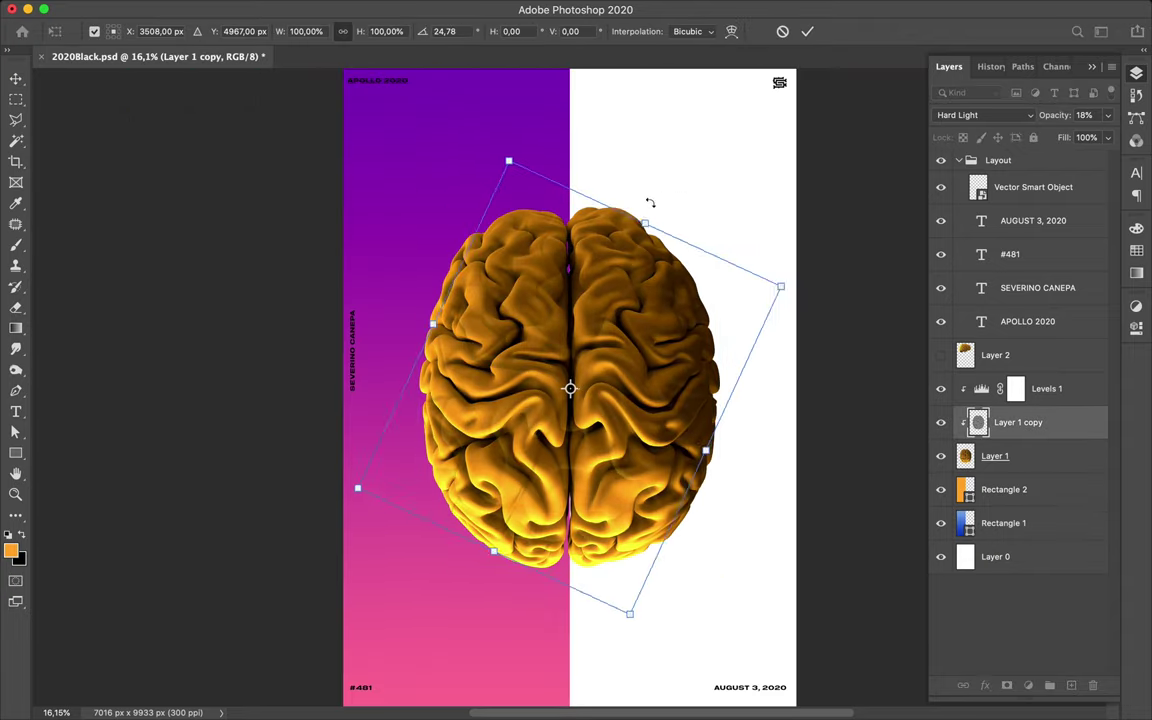
{"action": "key", "text": "Escape"}
{"action": "left_click", "coordinate": [1020, 456], "text": "shift"}
{"action": "key", "text": "ctrl+t"}
{"action": "left_click_drag", "start_coordinate": [558, 183], "coordinate": [474, 142]}
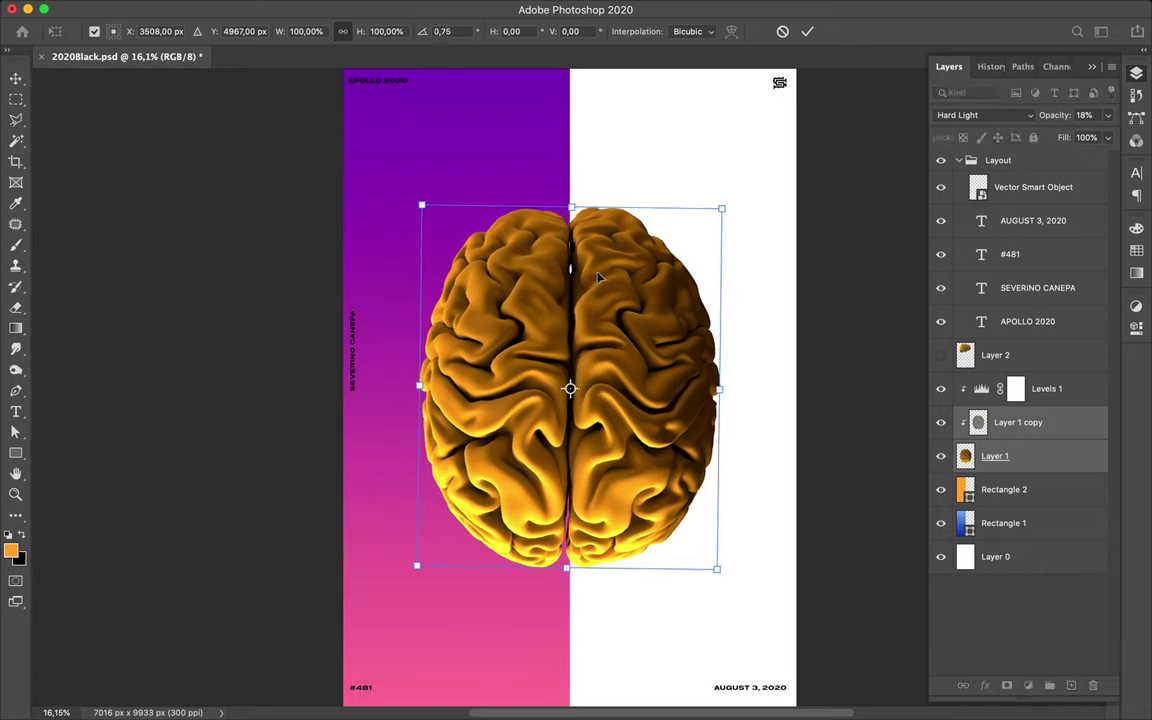
{"action": "key", "text": "Return"}
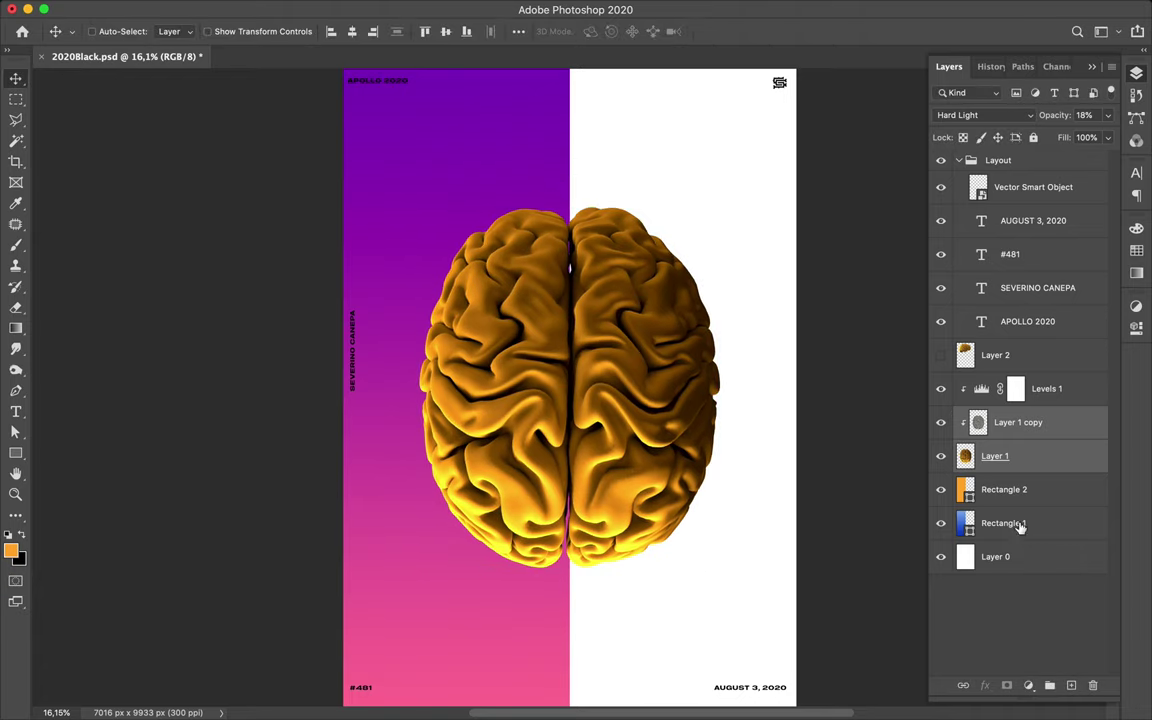
Stretch the blue gradient rectangle across the poster's right half
{"action": "left_click", "coordinate": [1020, 526]}
{"action": "key", "text": "ctrl+t"}
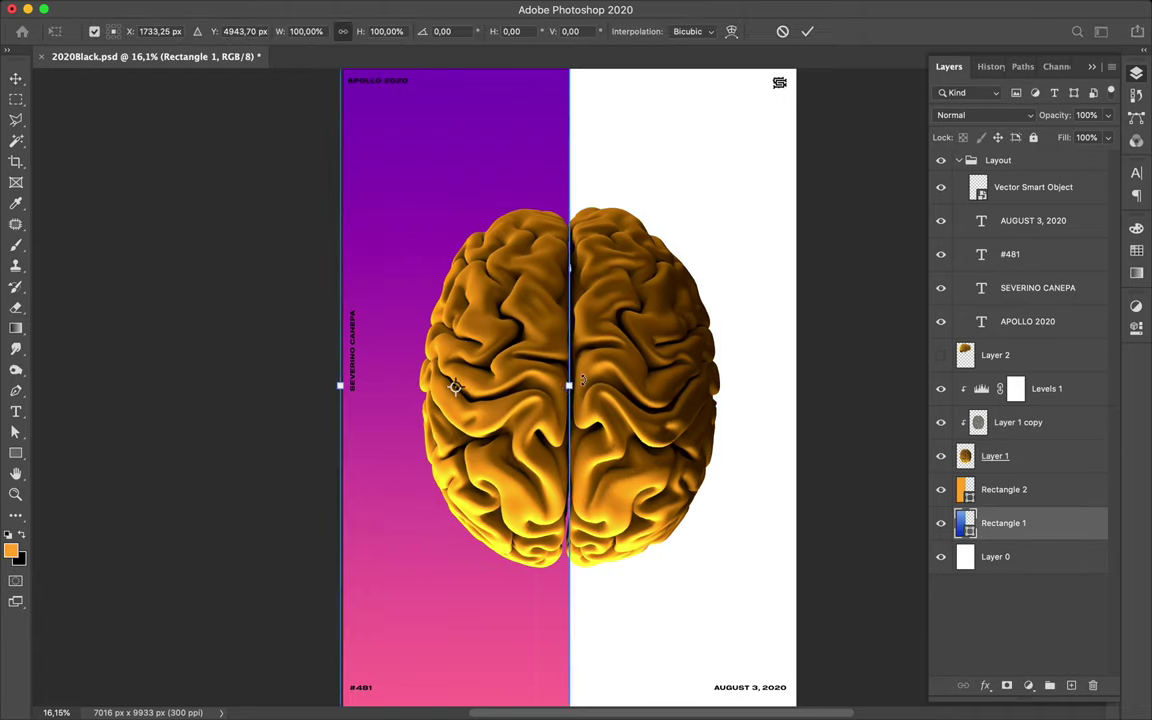
{"action": "left_click_drag", "start_coordinate": [568, 386], "coordinate": [796, 386]}
{"action": "key", "text": "Return"}
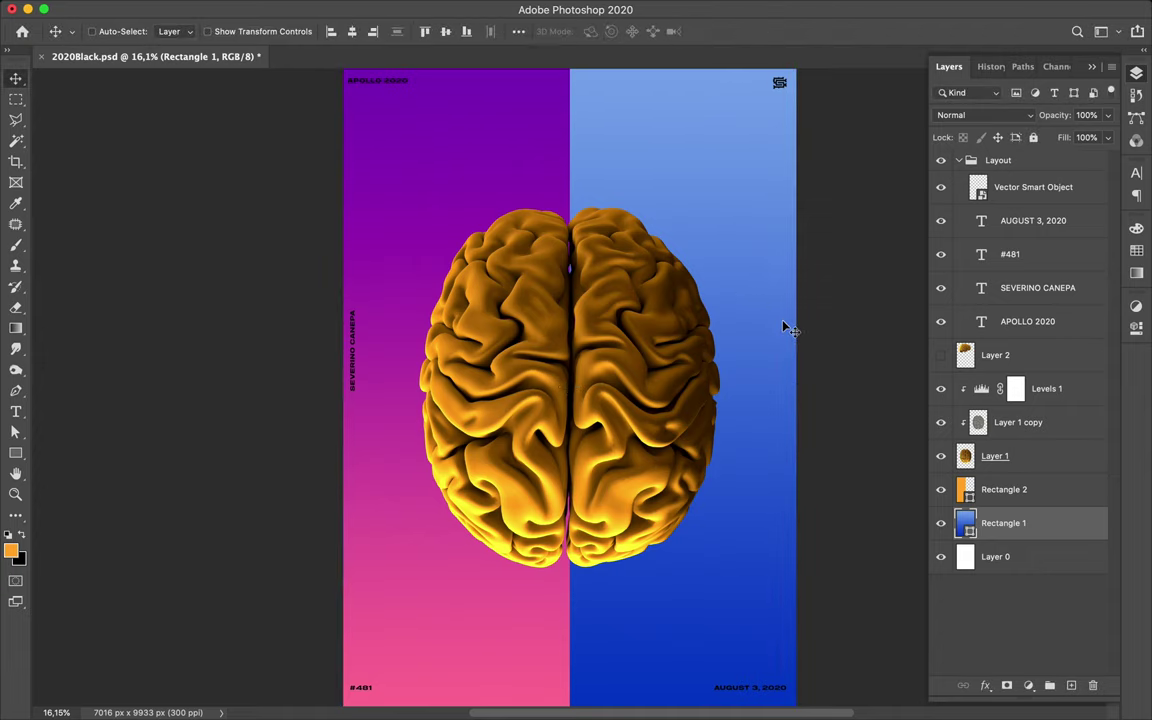
Merge the two brain layers and clip Levels 1 to the merged brain
{"action": "left_click", "coordinate": [625, 328], "text": "ctrl"}
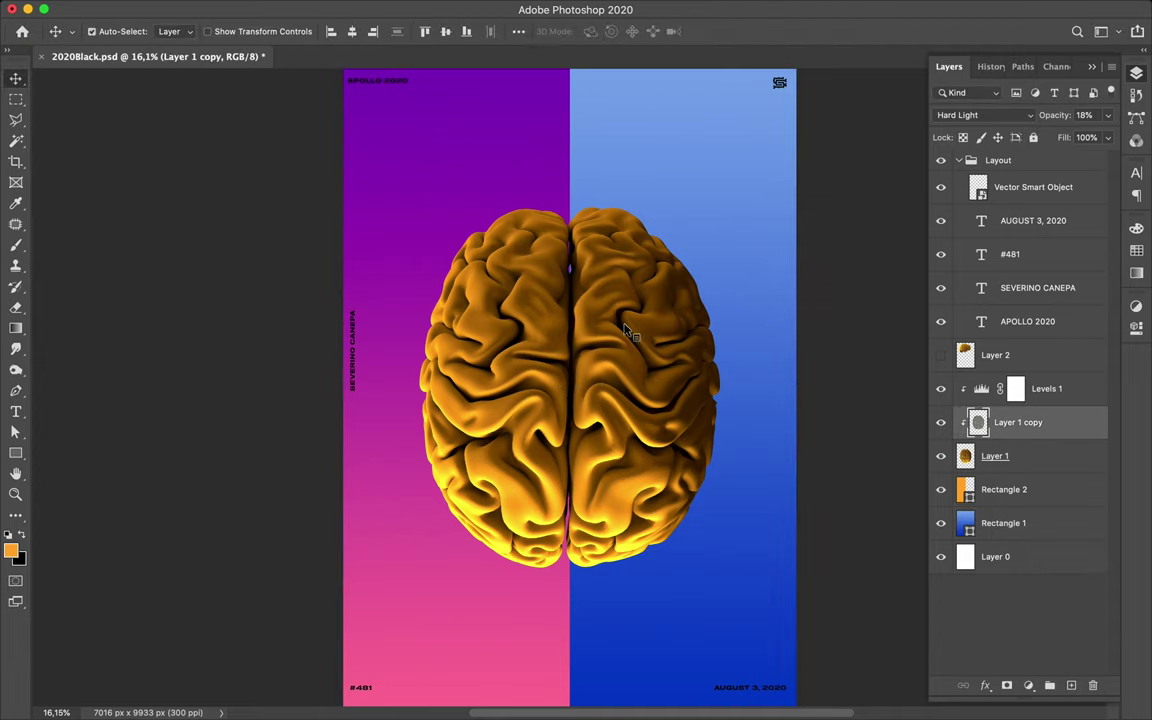
{"action": "left_click", "coordinate": [995, 456], "text": "shift"}
{"action": "left_click", "coordinate": [1045, 440], "text": "alt"}
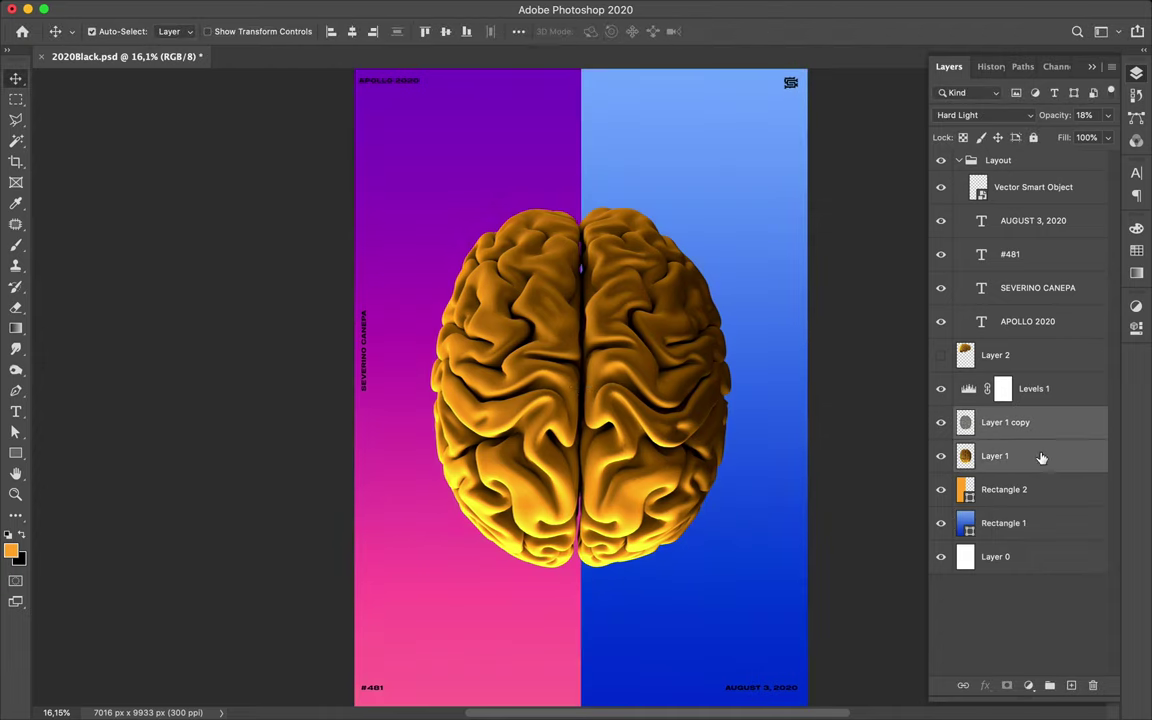
{"action": "key", "text": "ctrl+e"}
{"action": "left_click", "coordinate": [1040, 402], "text": "alt"}
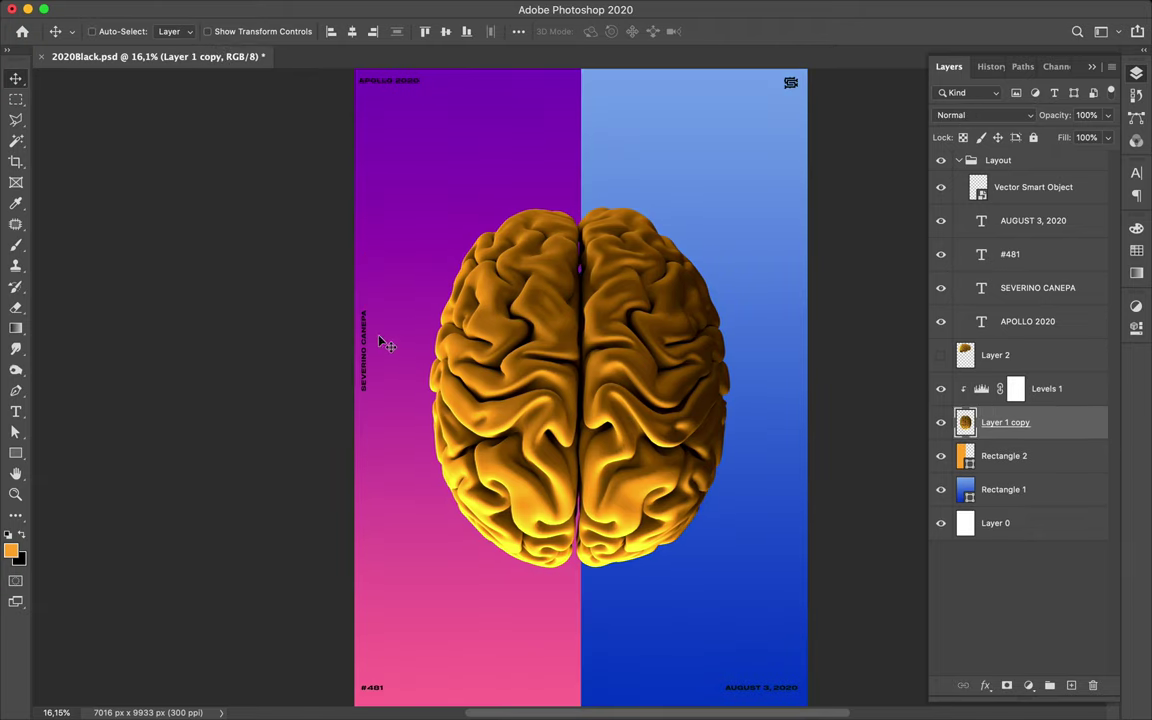
Start a left-aligned text line above the brain and pick its text colour
{"action": "key", "text": "t"}
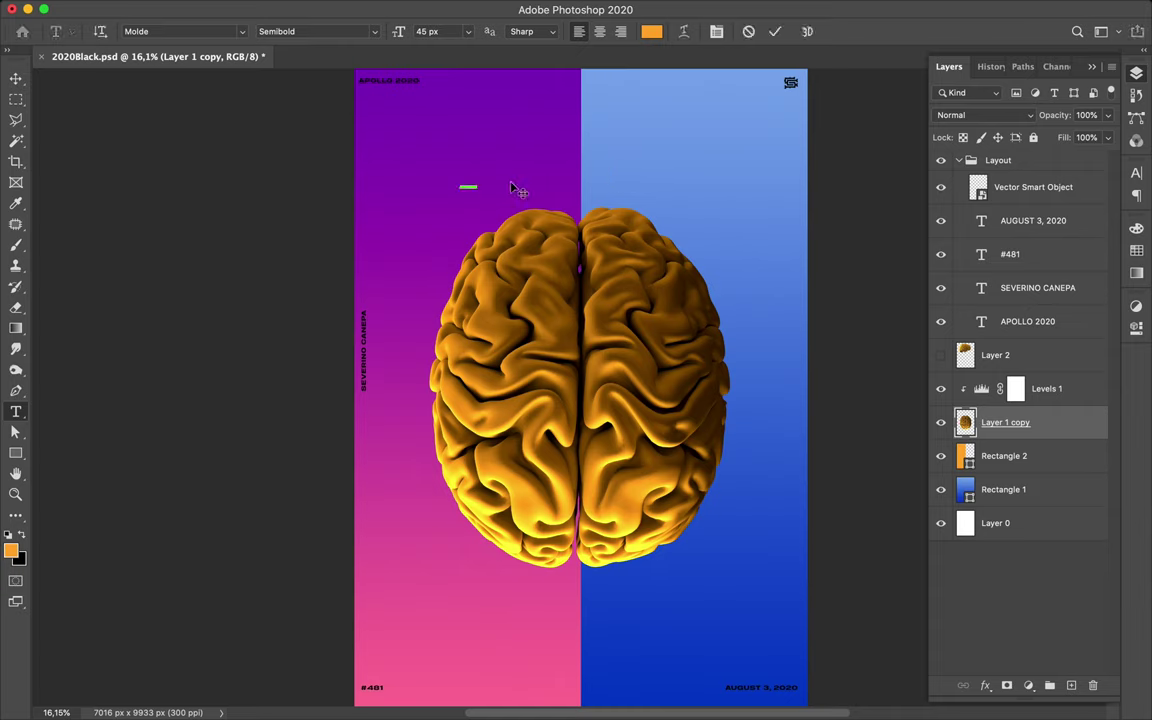
{"action": "left_click", "coordinate": [466, 187]}
{"action": "left_click", "coordinate": [578, 31]}
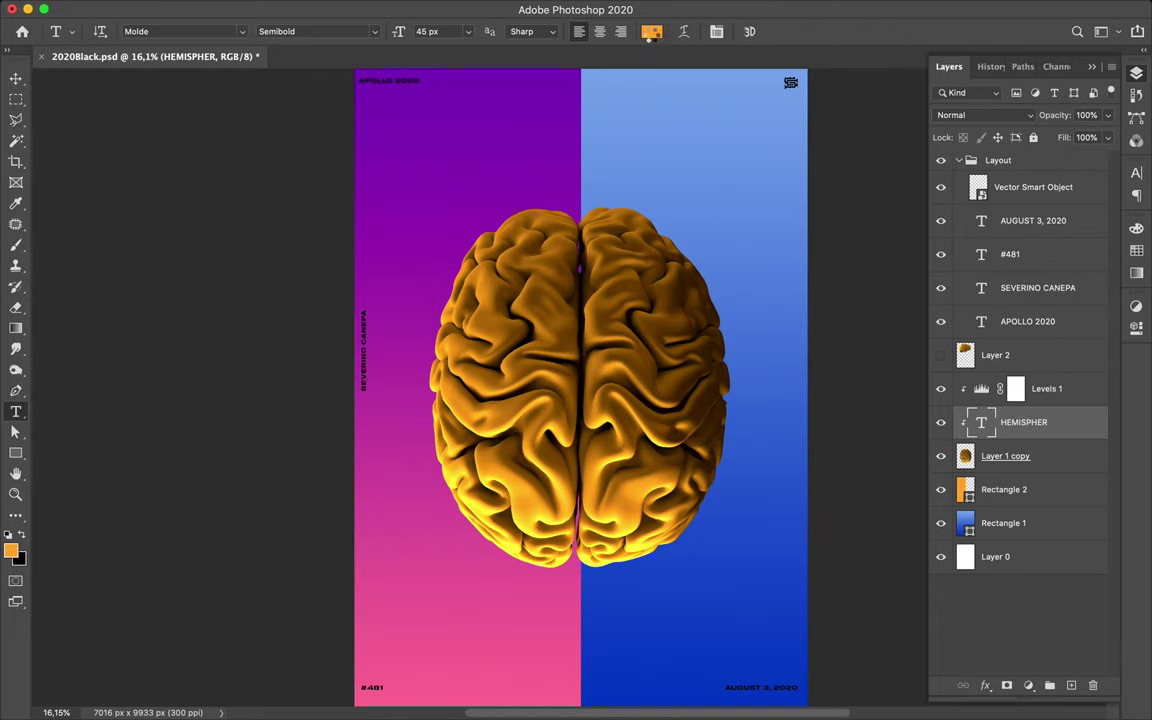
{"action": "left_click", "coordinate": [651, 31]}
Colour HEMISPHER #e6e6e6, move it below the brain, and scale it to poster width
{"action": "type", "text": "e6e6e6"}
{"action": "left_click", "coordinate": [930, 392]}
{"action": "left_click_drag", "start_coordinate": [1028, 423], "coordinate": [1034, 470]}
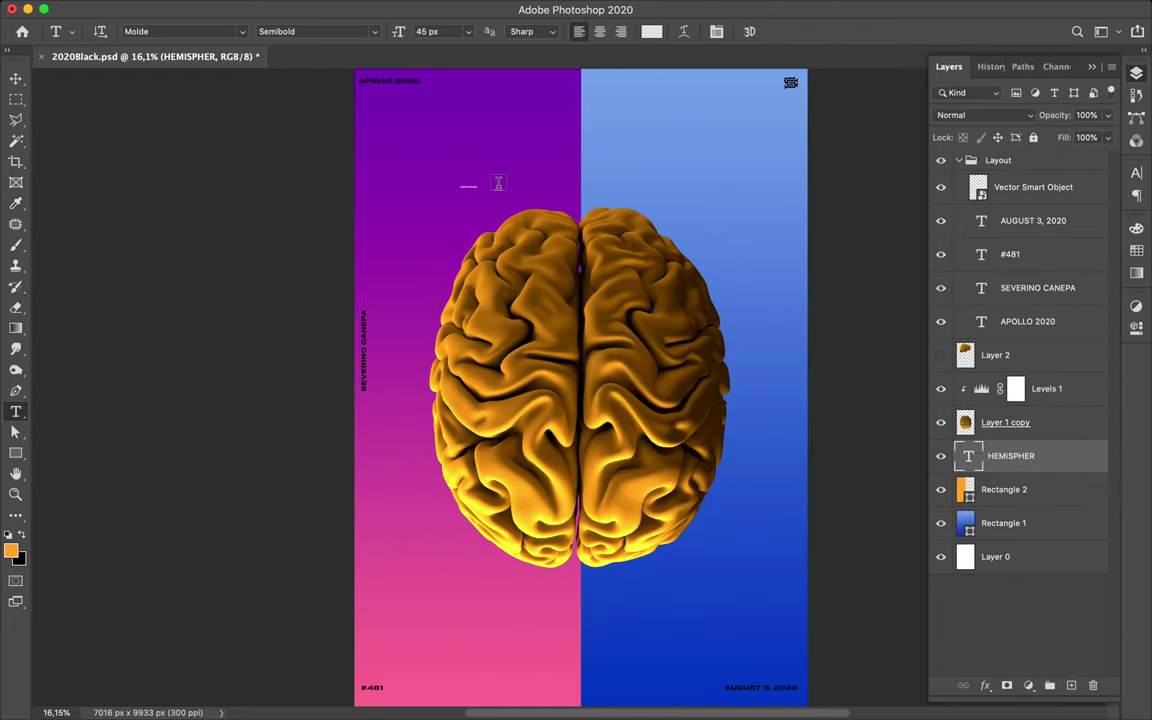
{"action": "key", "text": "ctrl+t"}
{"action": "left_click_drag", "start_coordinate": [478, 182], "coordinate": [808, 156]}
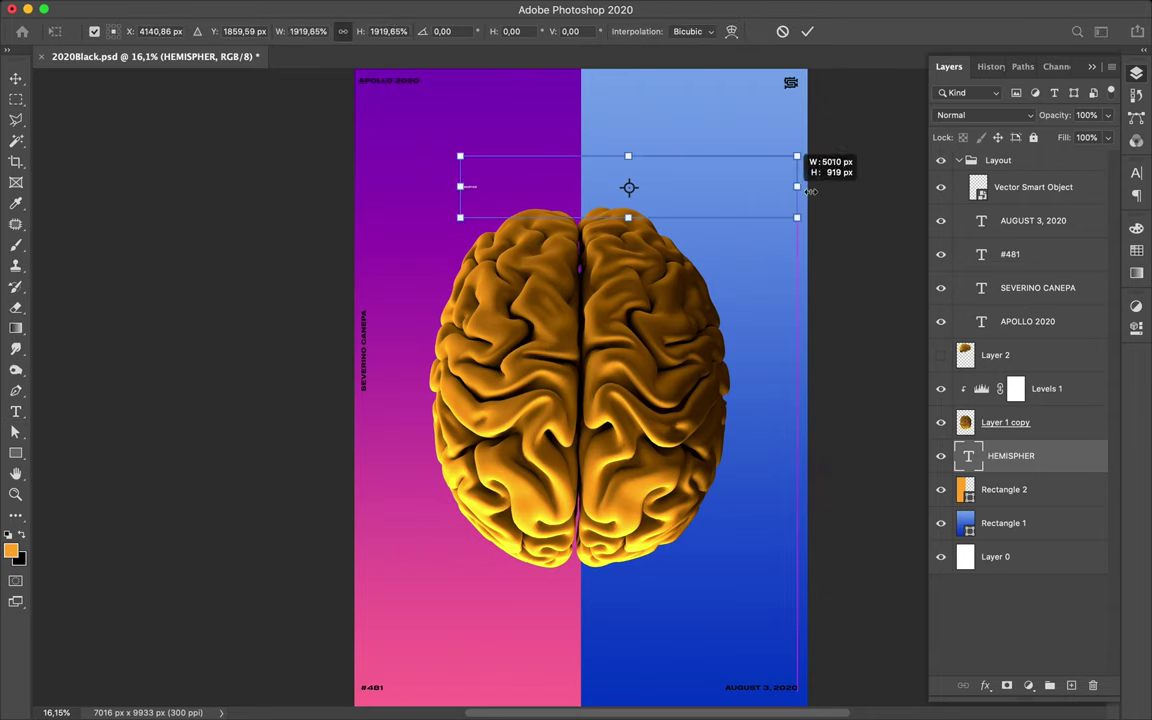
{"action": "left_click_drag", "start_coordinate": [462, 186], "coordinate": [352, 186]}
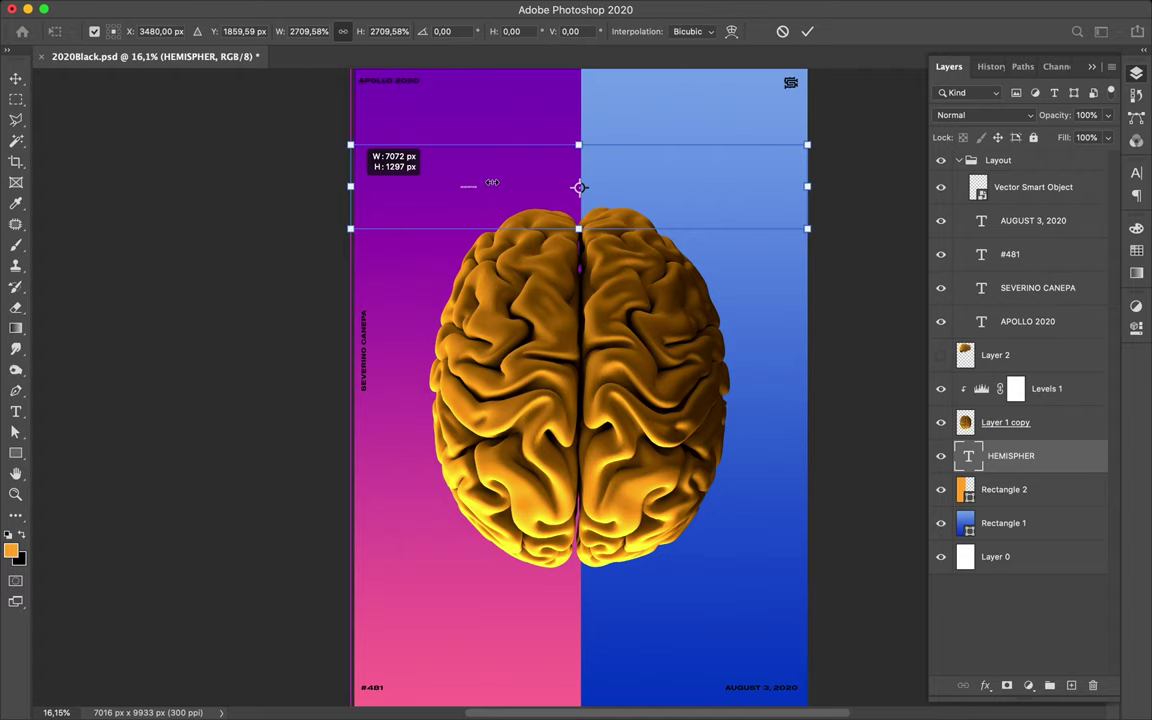
{"action": "key", "text": "Return"}
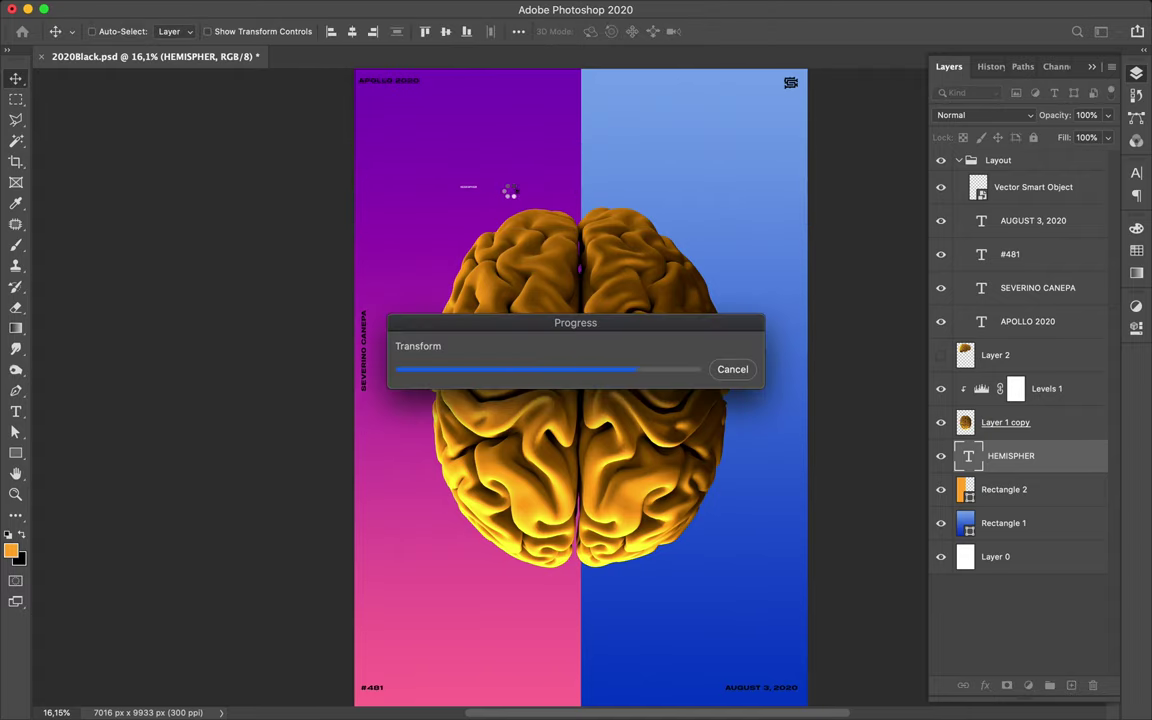
Align HEMISPHER on the poster and enlarge it a little more
{"action": "left_click", "coordinate": [1133, 173]}
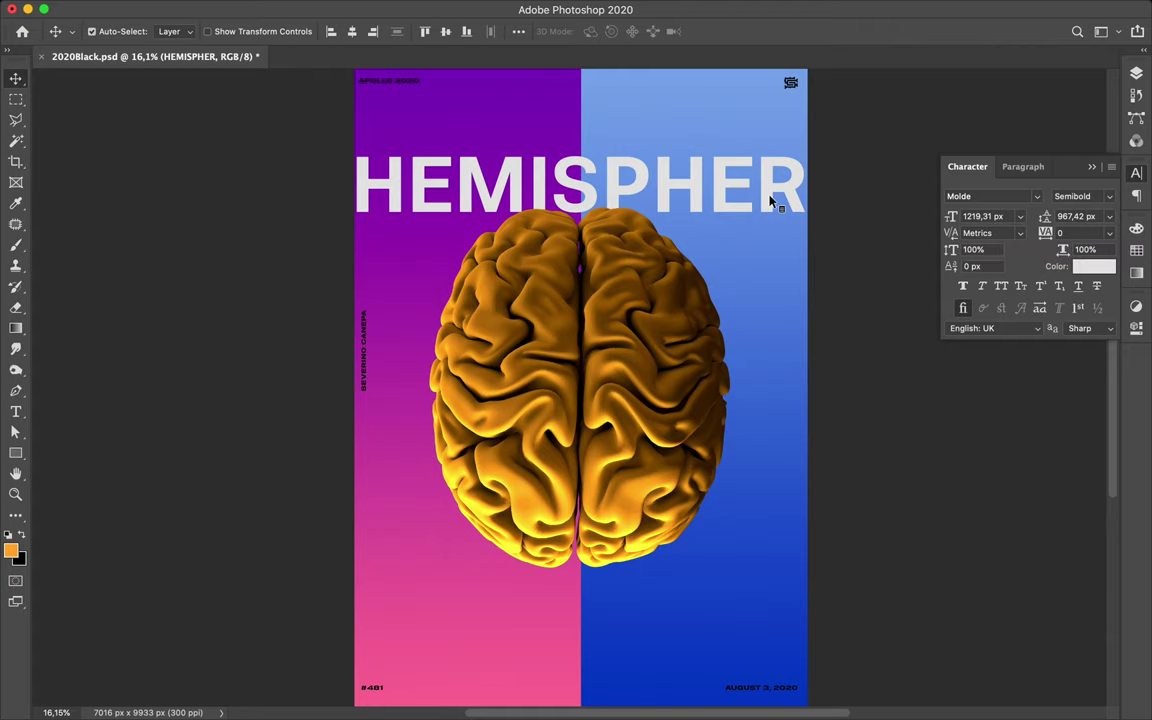
{"action": "left_click_drag", "start_coordinate": [578, 188], "coordinate": [578, 183]}
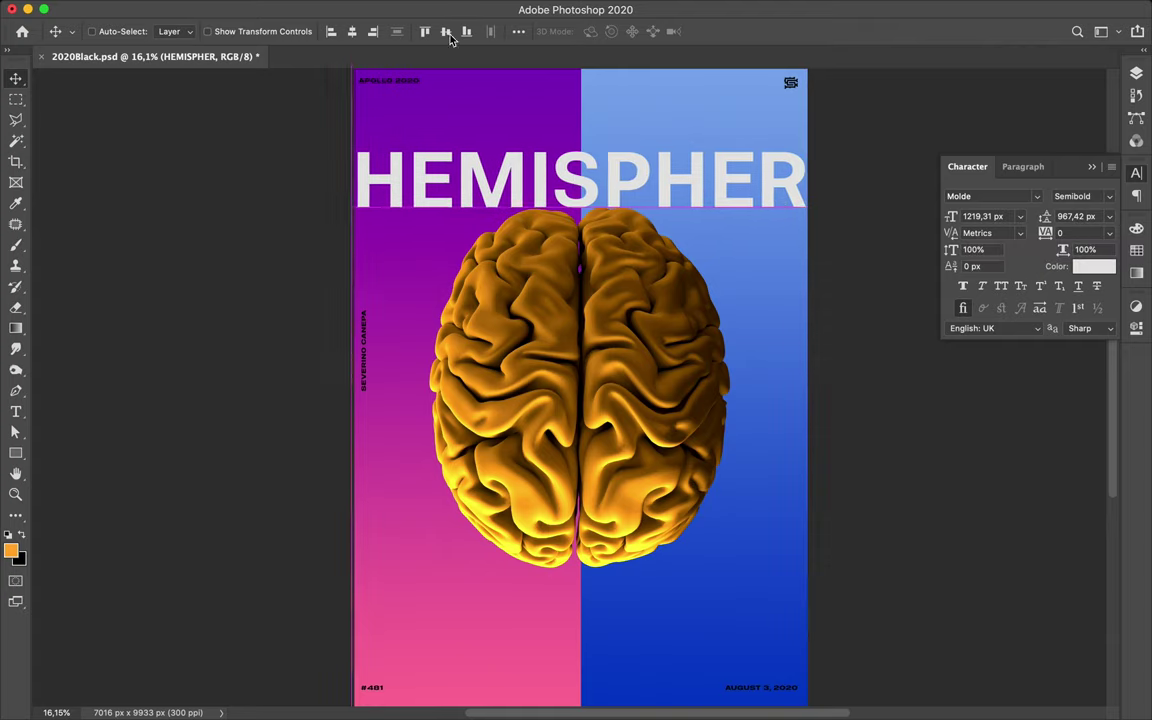
{"action": "left_click", "coordinate": [351, 31]}
{"action": "key", "text": "ctrl+t"}
{"action": "left_click_drag", "start_coordinate": [578, 134], "coordinate": [581, 128]}
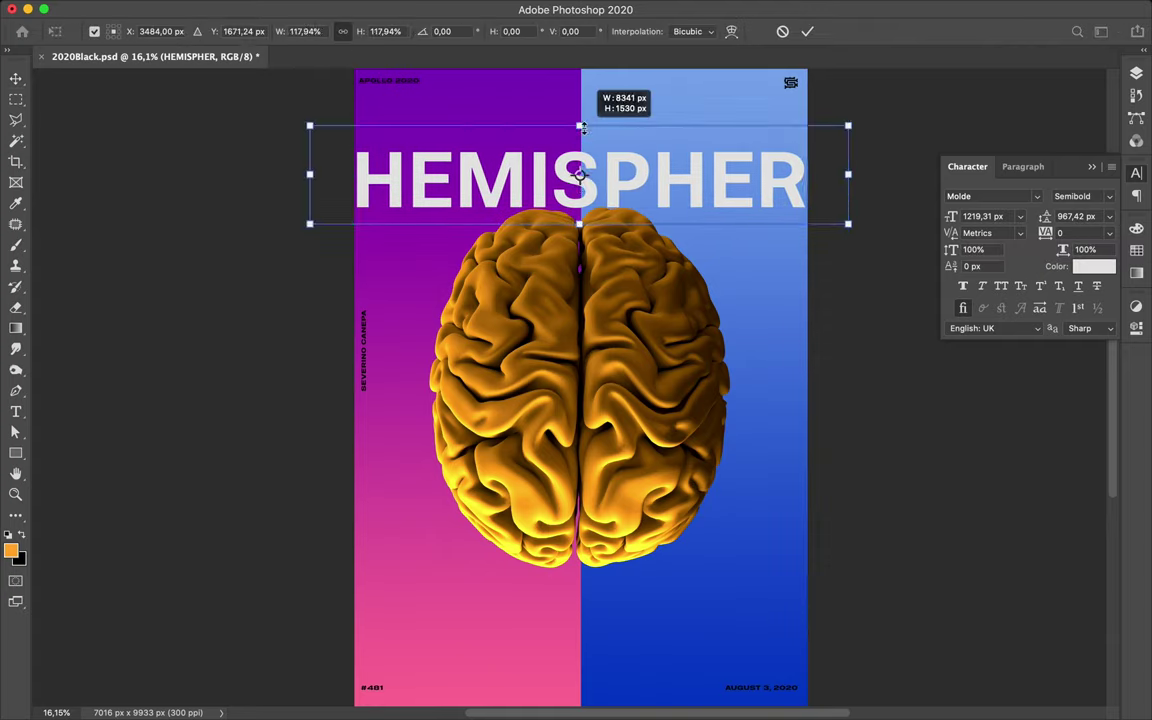
{"action": "key", "text": "Return"}
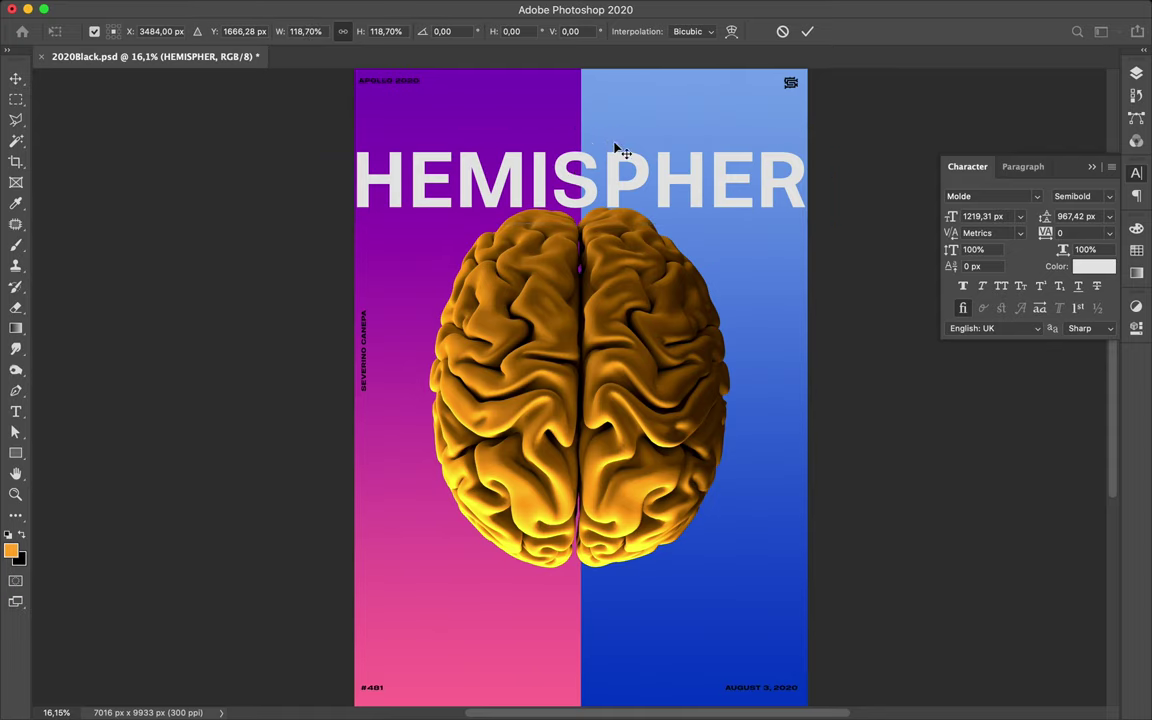
Shrink HEMISPHER to sit across the brain's top and drag a copy below the brain
{"action": "key", "text": "ctrl+t"}
{"action": "left_click_drag", "start_coordinate": [578, 124], "coordinate": [579, 134]}
{"action": "key", "text": "Return"}
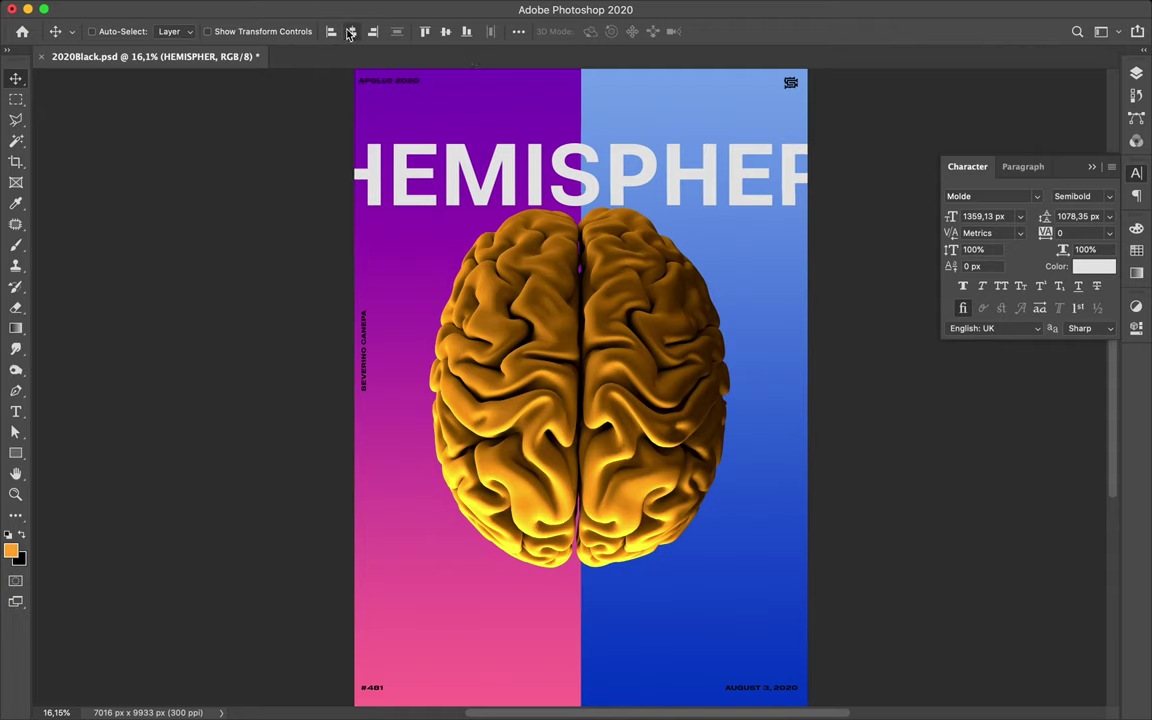
{"action": "key", "text": "ctrl+t"}
{"action": "mouse_move", "coordinate": [581, 129]}
{"action": "left_mouse_down"}
{"action": "mouse_move", "coordinate": [580, 170]}
{"action": "mouse_move", "coordinate": [579, 146]}
{"action": "mouse_move", "coordinate": [632, 172]}
{"action": "mouse_move", "coordinate": [632, 208]}
{"action": "left_mouse_up"}
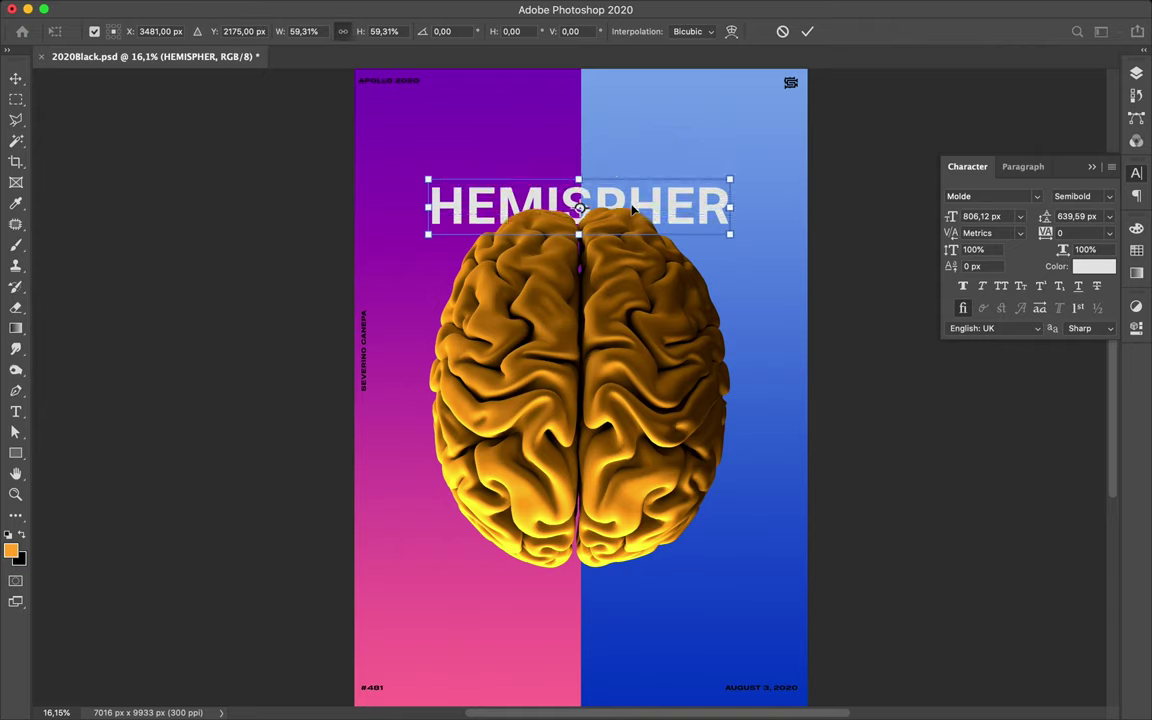
{"action": "key", "text": "Return"}
{"action": "left_click_drag", "start_coordinate": [676, 200], "coordinate": [718, 562]}
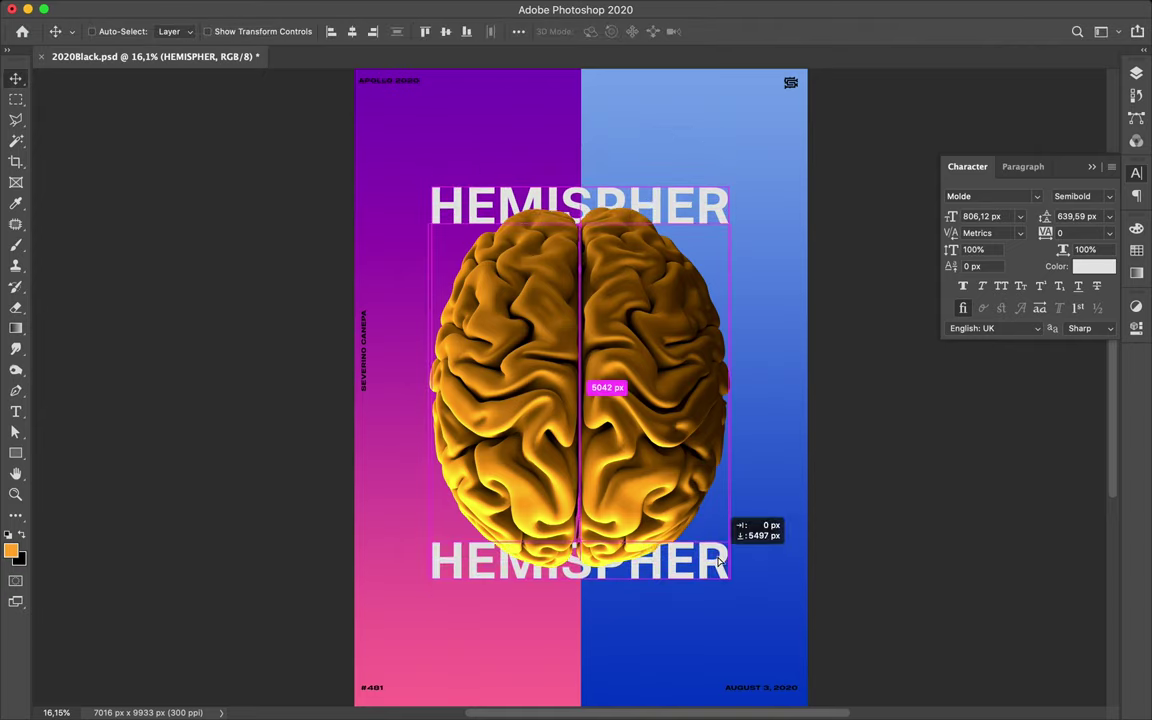
Rotate the lower HEMISPHER copy 180° so it reads upside down
{"action": "left_click", "coordinate": [575, 176], "text": "ctrl"}
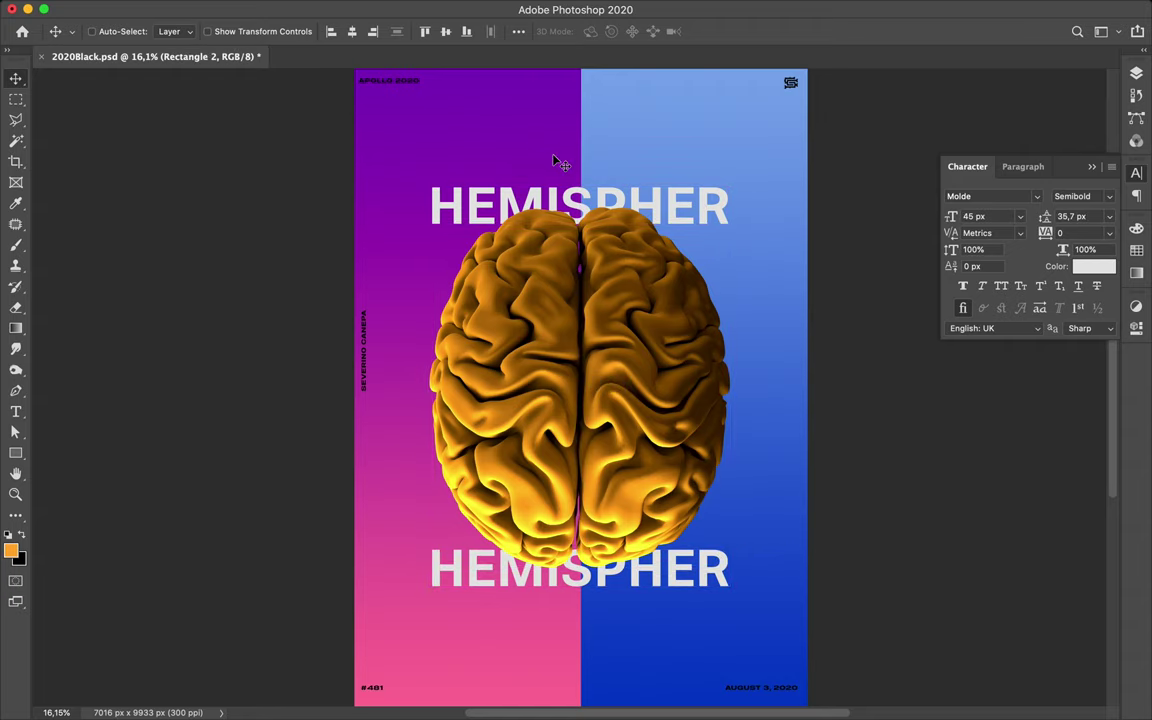
{"action": "left_click", "coordinate": [540, 585], "text": "ctrl"}
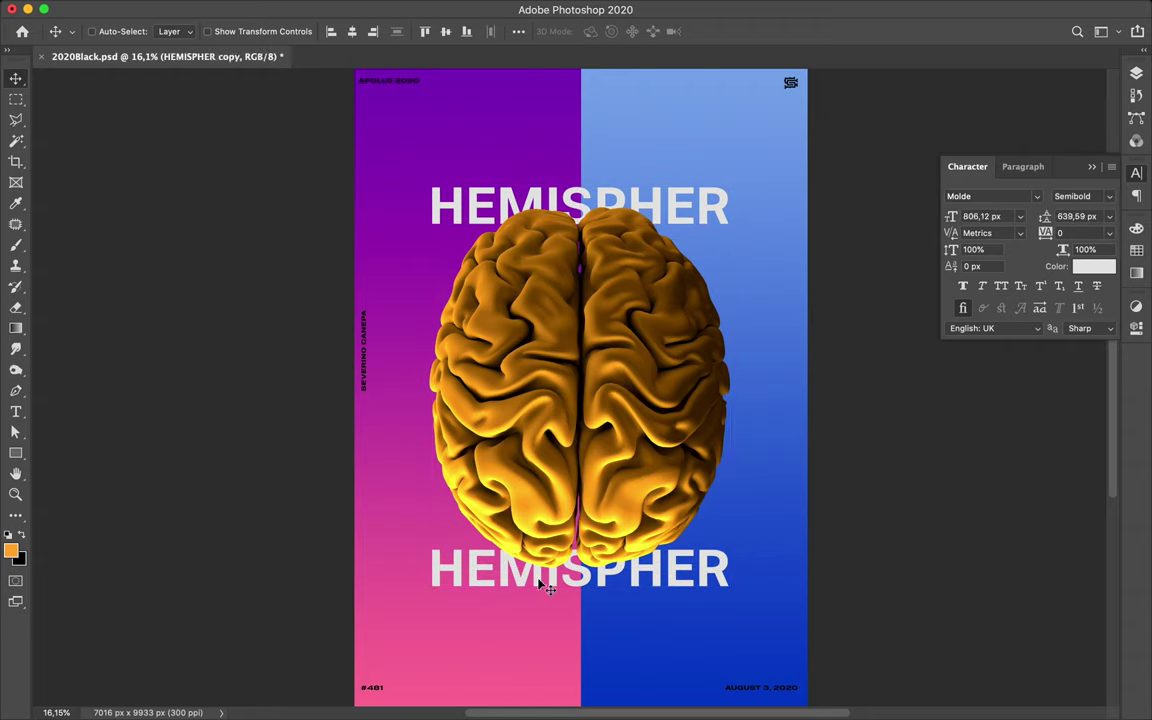
{"action": "key", "text": "ctrl+t"}
{"action": "left_click_drag", "start_coordinate": [745, 600], "coordinate": [765, 614]}
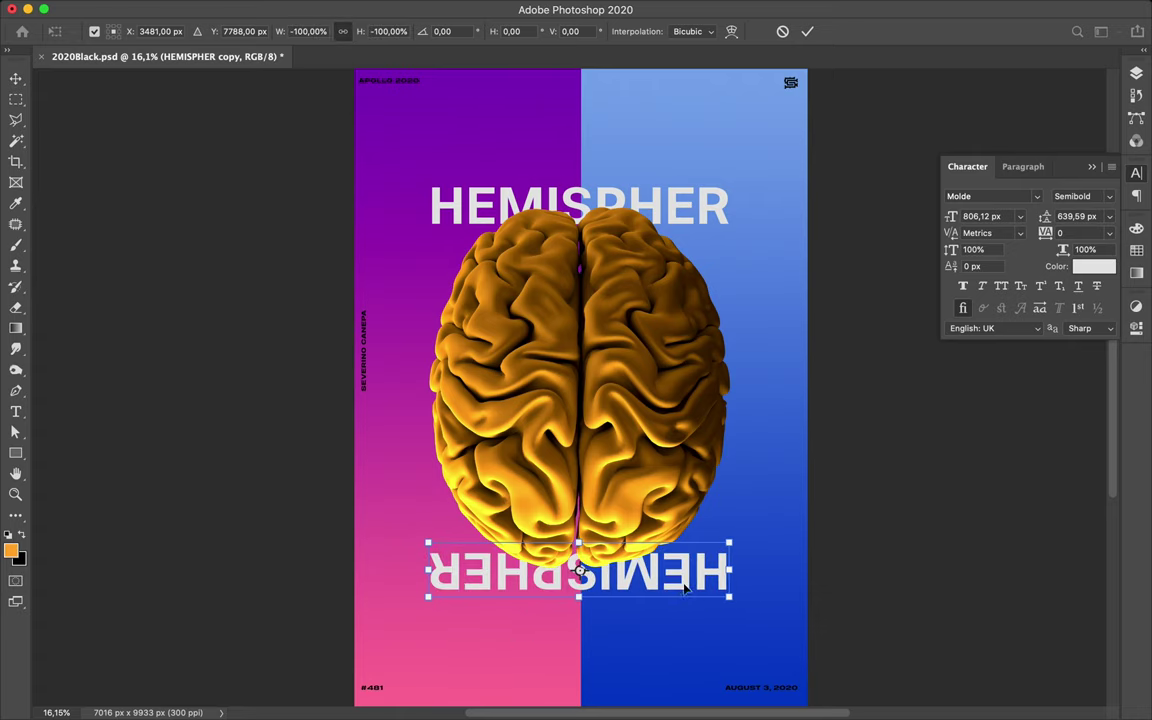
{"action": "key", "text": "Return"}
Add a HEMISPHER copy rotated vertically and place it along the brain's right side
{"action": "left_click_drag", "start_coordinate": [625, 525], "coordinate": [605, 377], "text": "alt"}
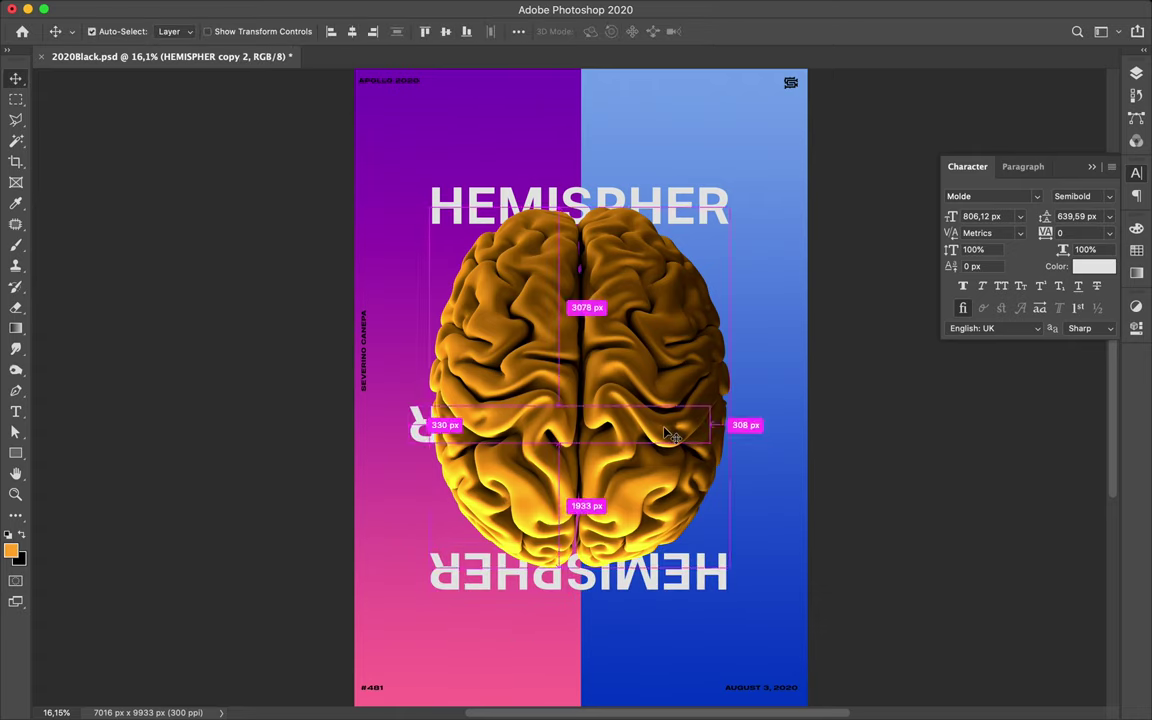
{"action": "key", "text": "ctrl+t"}
{"action": "left_click_drag", "start_coordinate": [717, 381], "coordinate": [518, 288]}
{"action": "left_click_drag", "start_coordinate": [561, 402], "coordinate": [563, 395]}
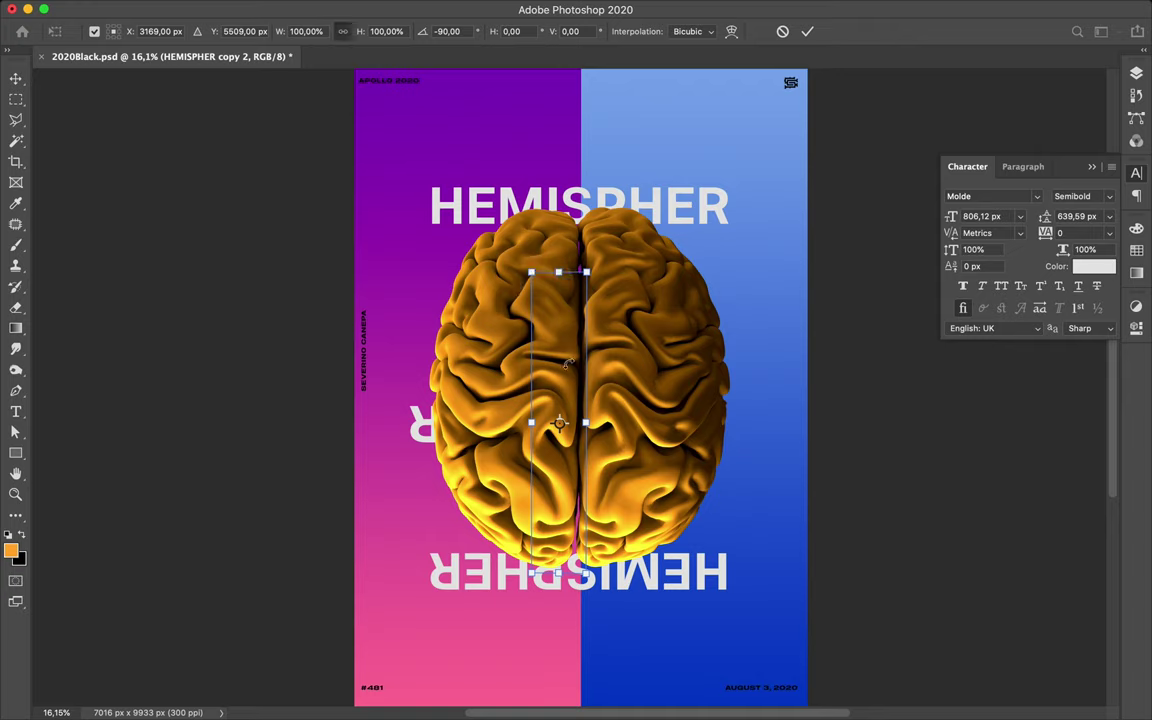
{"action": "key", "text": "Return"}
{"action": "left_click_drag", "start_coordinate": [561, 380], "coordinate": [731, 300]}
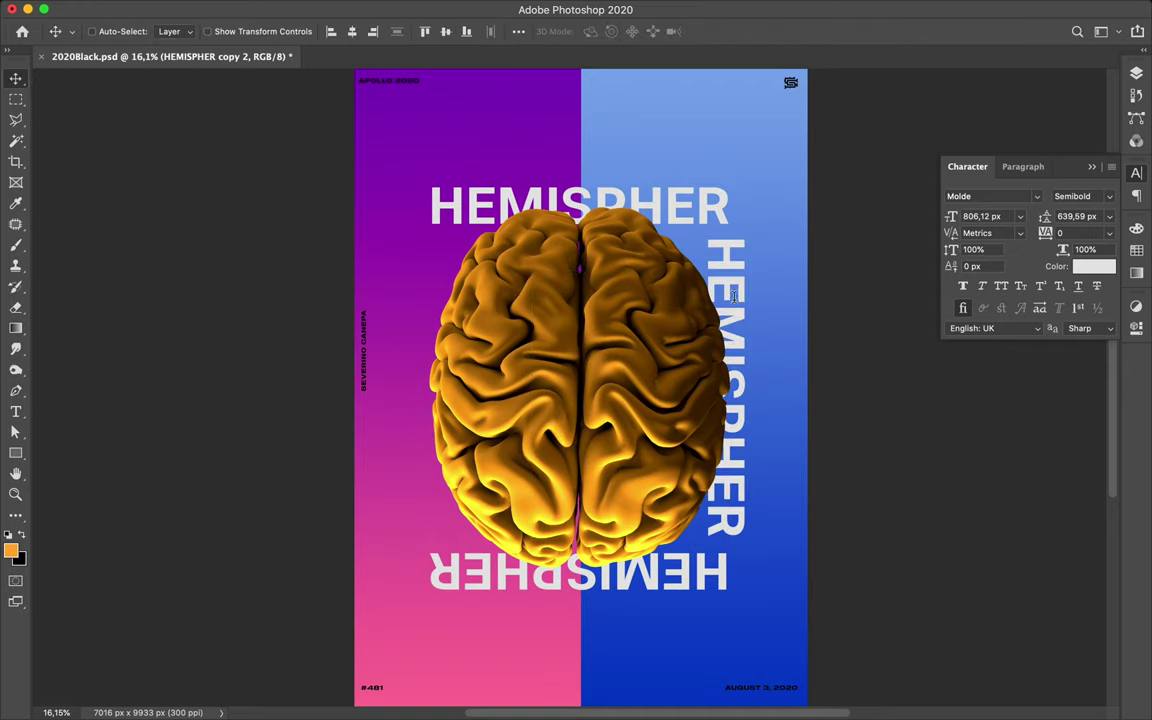
Change the vertical right-side text to LEFT
{"action": "double_click", "coordinate": [734, 295]}
{"action": "type", "text": "LEFT"}
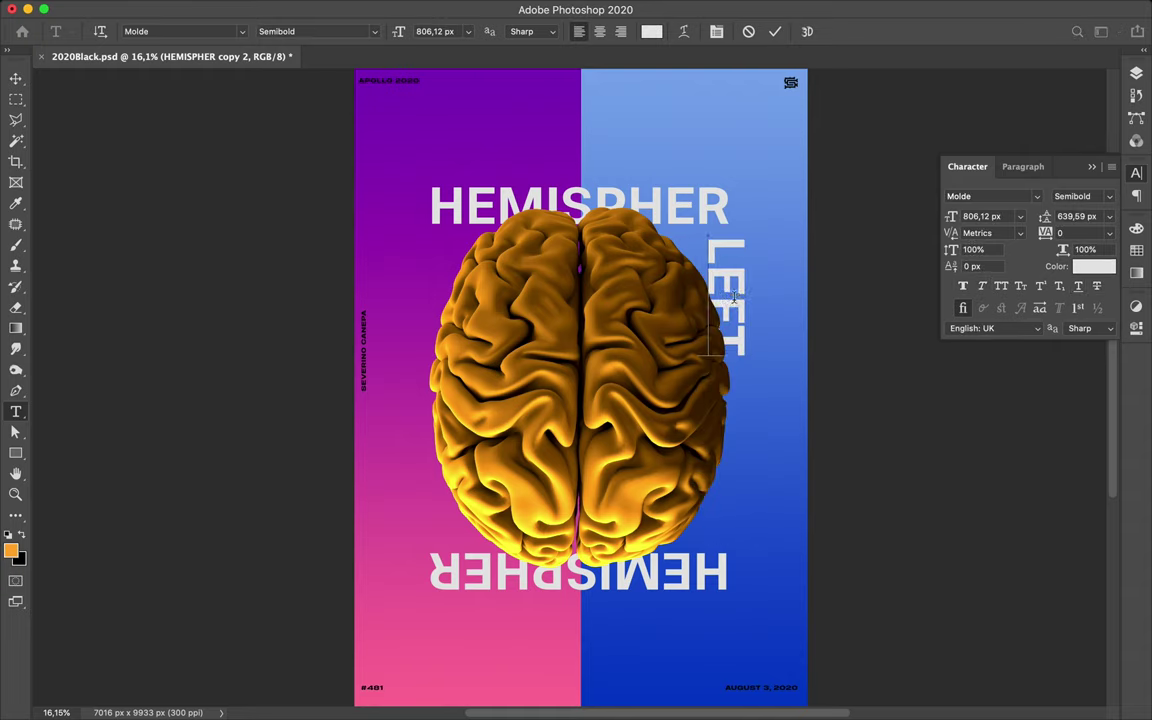
{"action": "key", "text": "ctrl+Return"}
Duplicate LEFT to the brain's left side, rotate it 180°, and delete its text
{"action": "left_click_drag", "start_coordinate": [745, 330], "coordinate": [438, 360]}
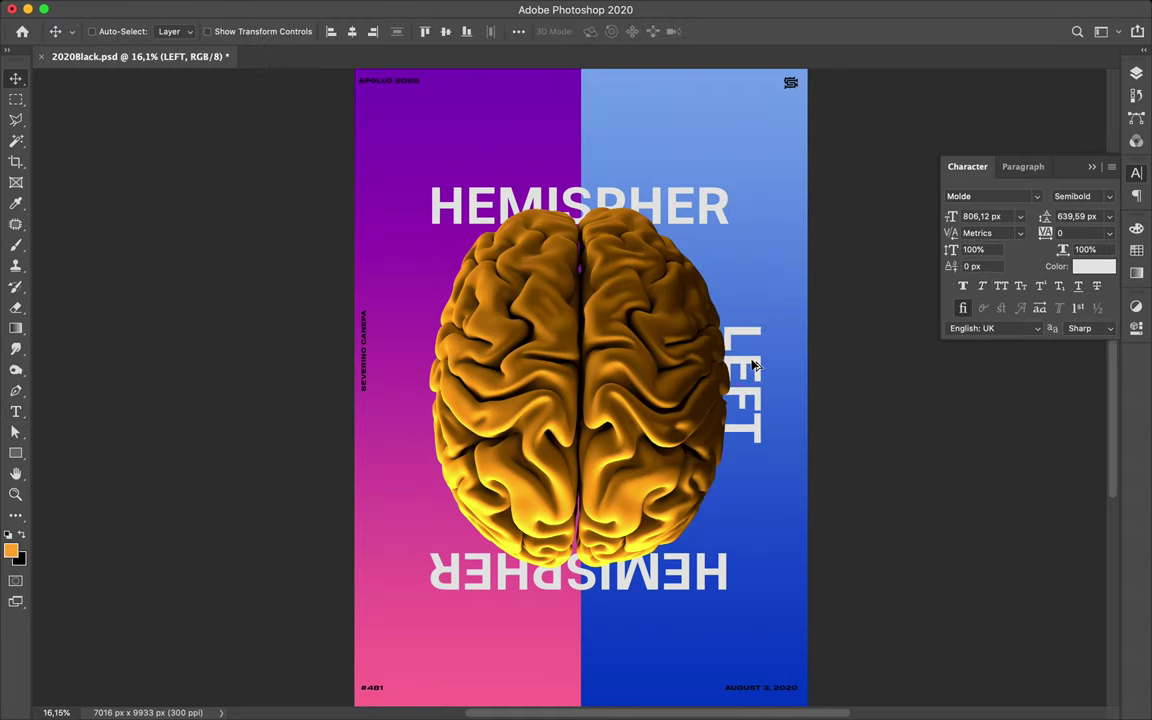
{"action": "key", "text": "ctrl+t"}
{"action": "mouse_move", "coordinate": [440, 300]}
{"action": "left_mouse_down"}
{"action": "mouse_move", "coordinate": [444, 487]}
{"action": "mouse_move", "coordinate": [429, 491]}
{"action": "left_mouse_up"}
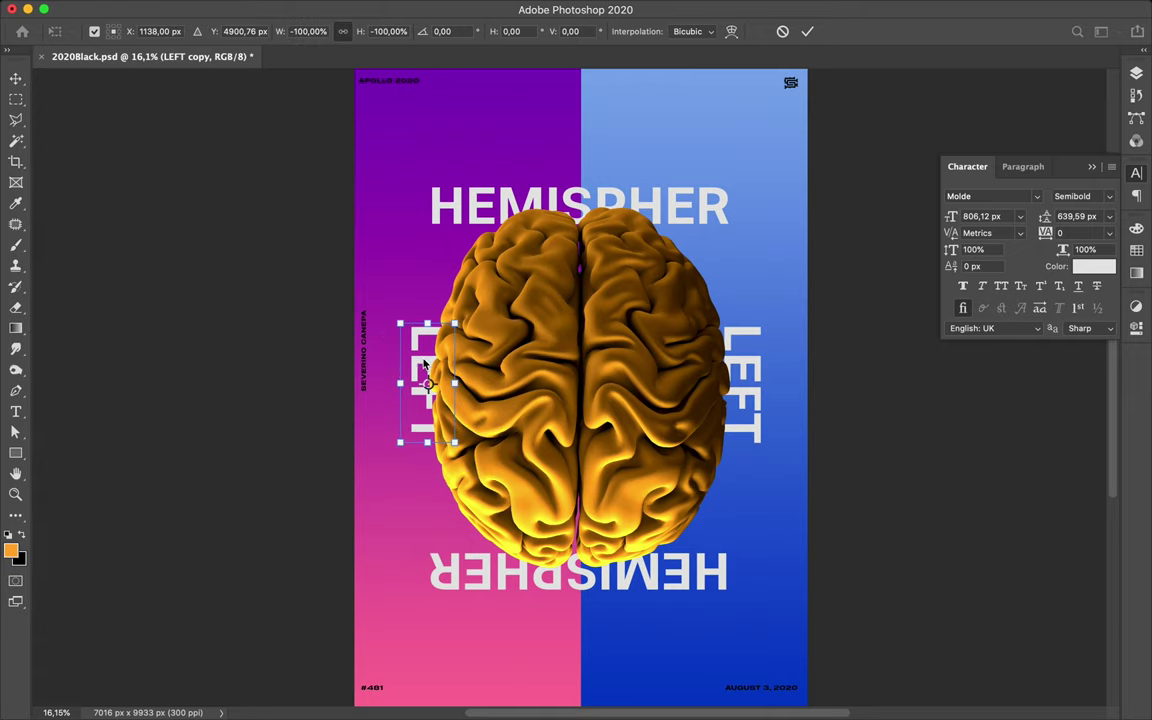
{"action": "key", "text": "Return"}
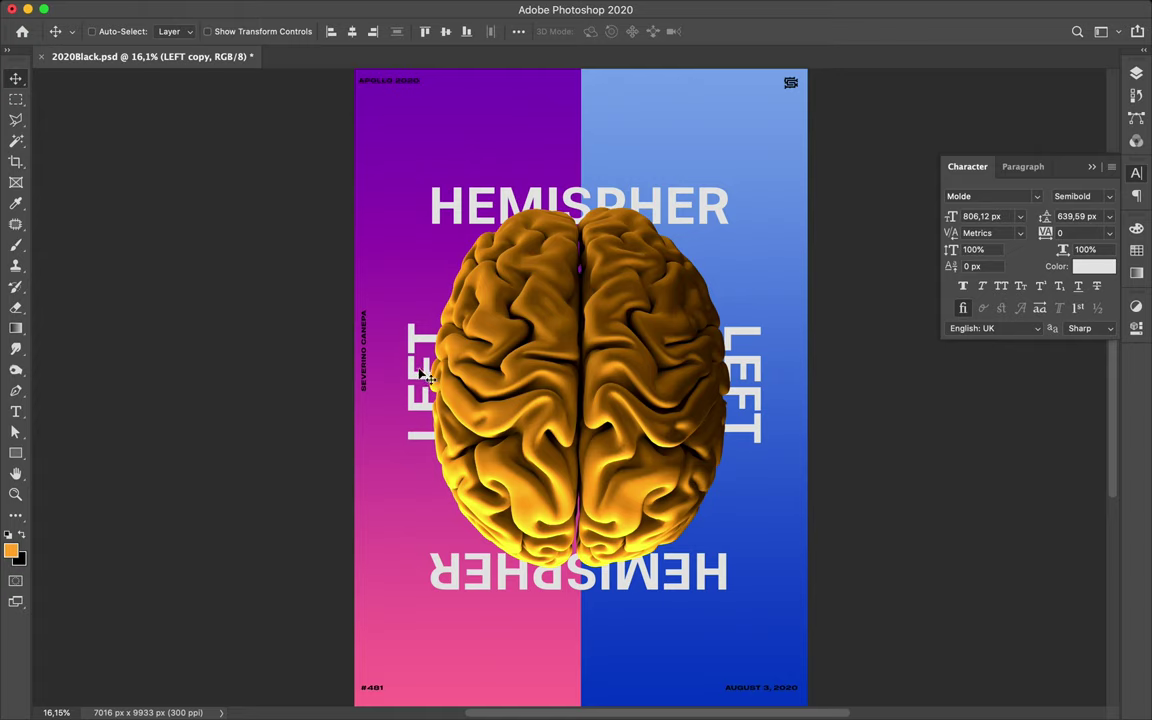
{"action": "double_click", "coordinate": [428, 395]}
{"action": "key", "text": "BackSpace"}
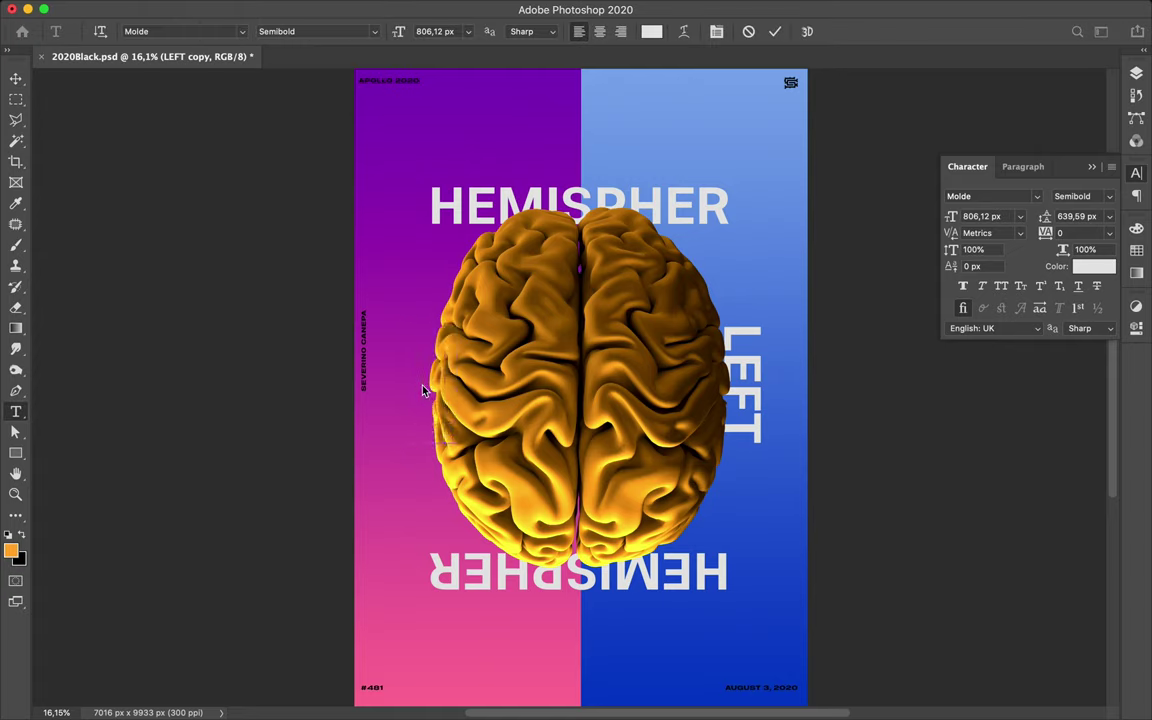
Type RIGHT and rotate it vertically beside the brain's right half
{"action": "type", "text": "RIGHT"}
{"action": "key", "text": "Escape"}
{"action": "left_click_drag", "start_coordinate": [422, 383], "coordinate": [738, 375]}
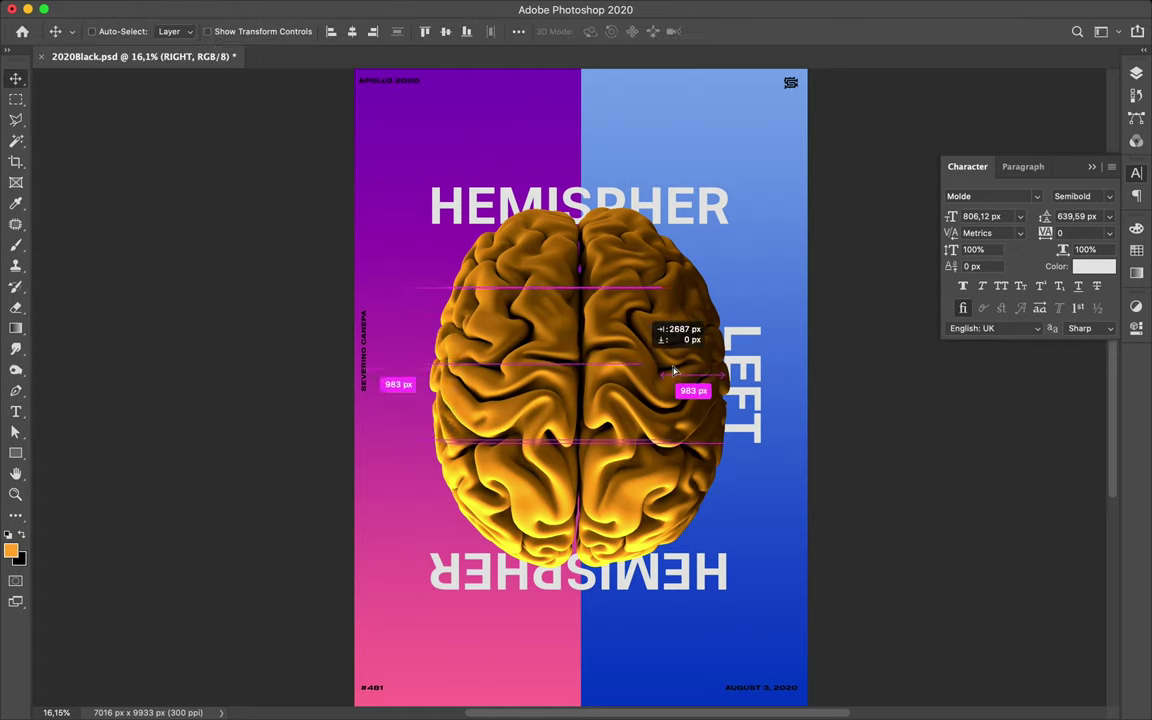
{"action": "key", "text": "ctrl+t"}
{"action": "left_click_drag", "start_coordinate": [700, 450], "coordinate": [726, 428]}
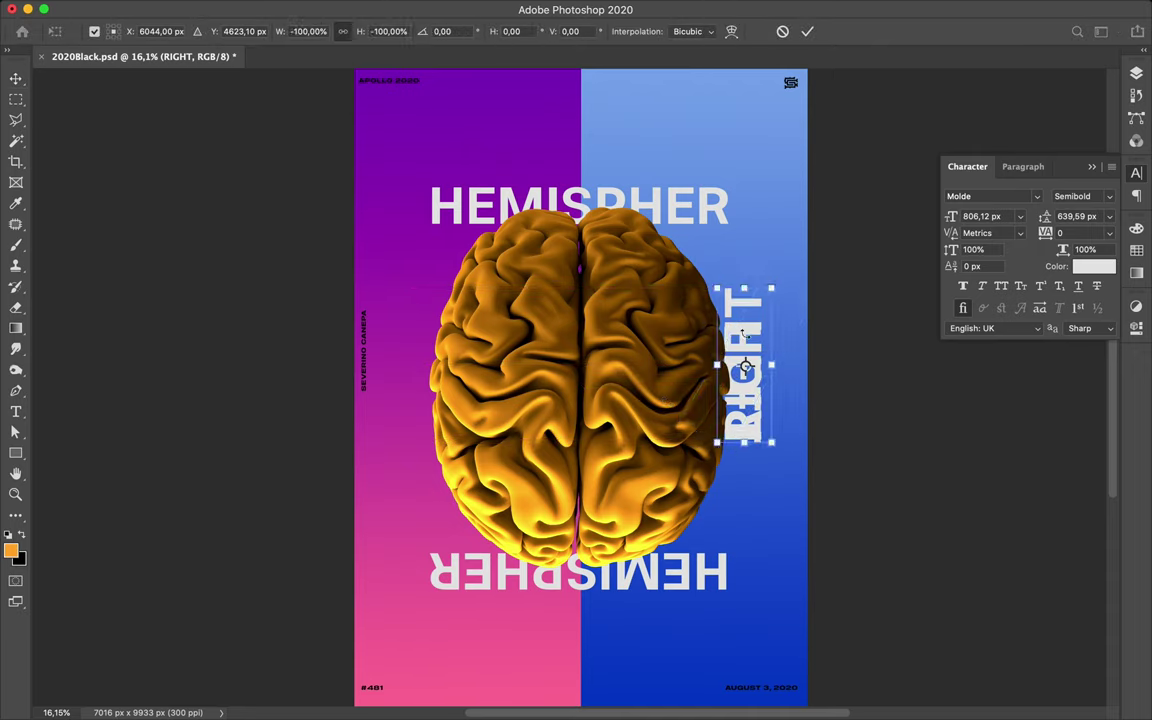
{"action": "key", "text": "Return"}
{"action": "left_click_drag", "start_coordinate": [750, 370], "coordinate": [750, 338]}
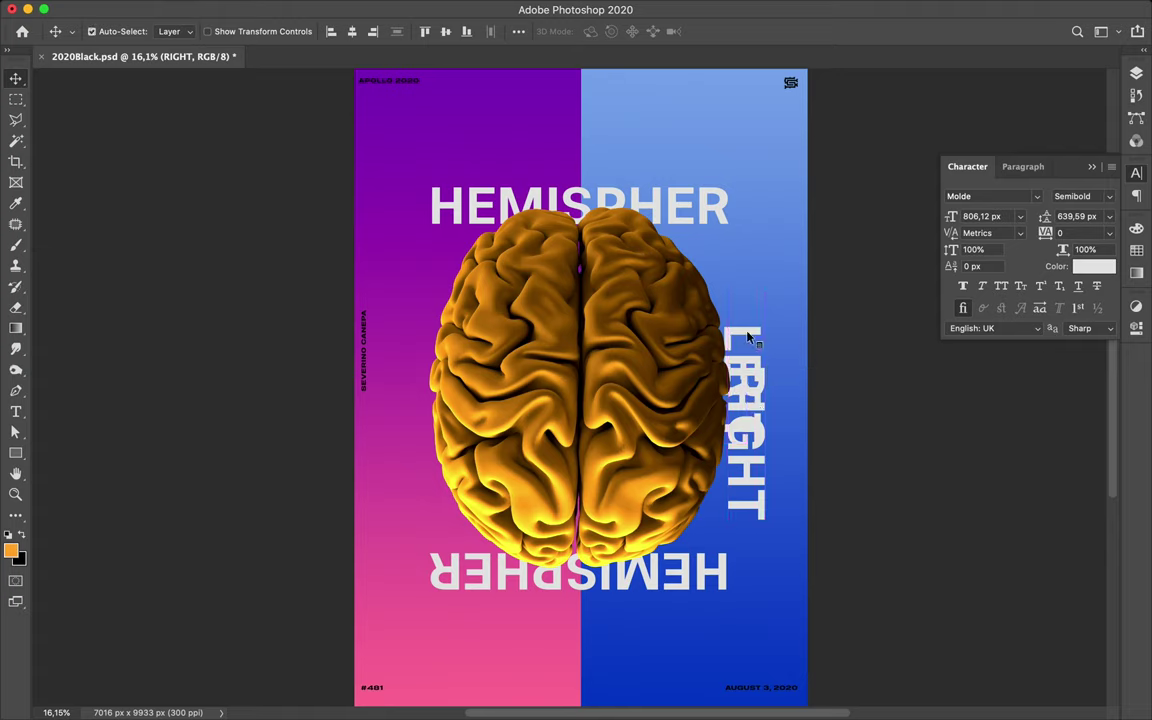
Rotate LEFT upward on the left side, then align LEFT and RIGHT on vertical centres
{"action": "left_click_drag", "start_coordinate": [565, 347], "coordinate": [205, 330]}
{"action": "key", "text": "ctrl+t"}
{"action": "left_click_drag", "start_coordinate": [365, 265], "coordinate": [445, 477]}
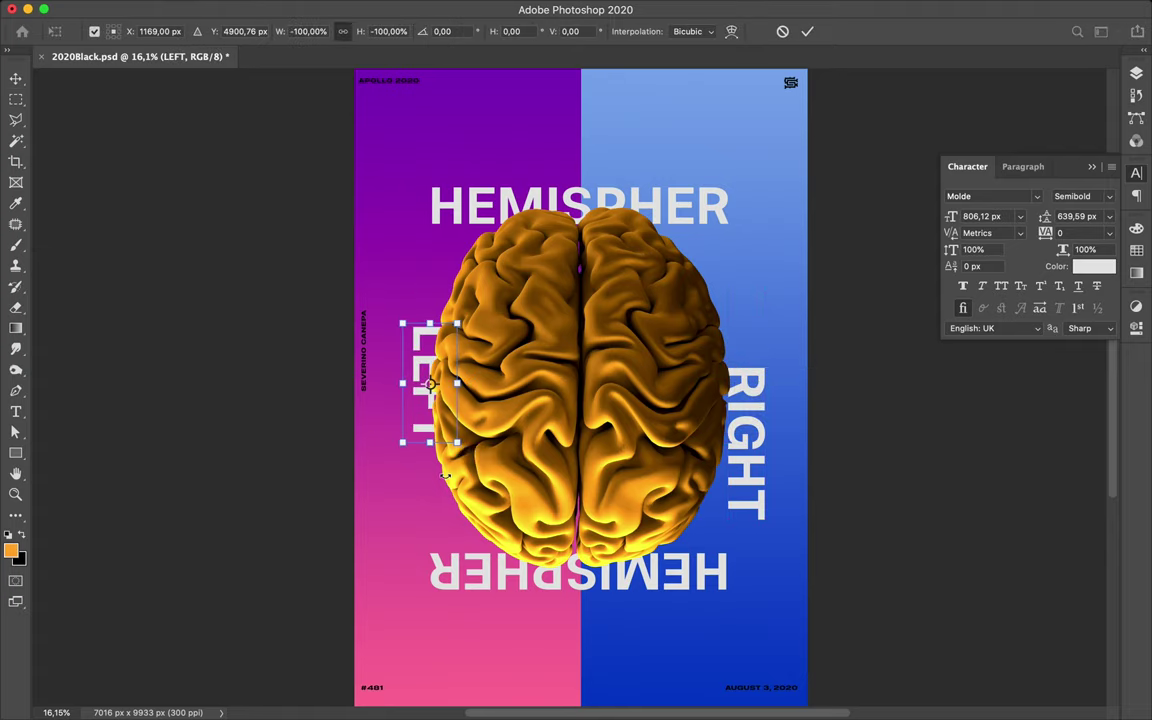
{"action": "key", "text": "Return"}
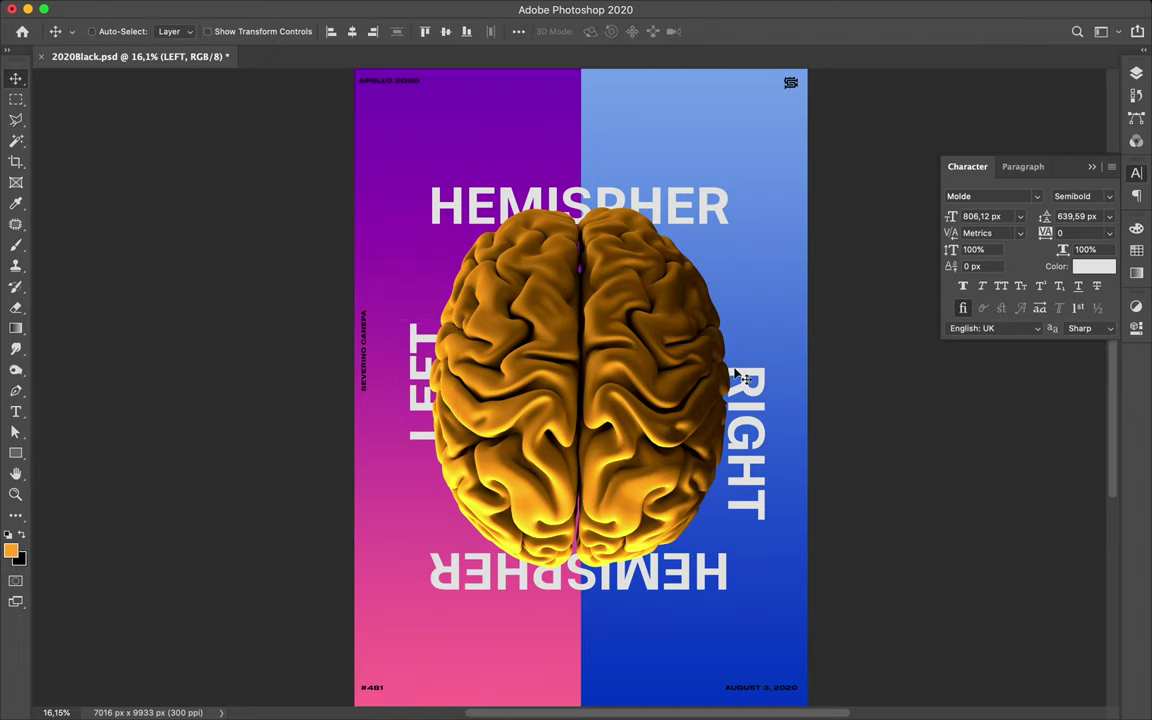
{"action": "left_click_drag", "start_coordinate": [670, 345], "coordinate": [670, 300]}
{"action": "left_click", "coordinate": [413, 345], "text": "shift"}
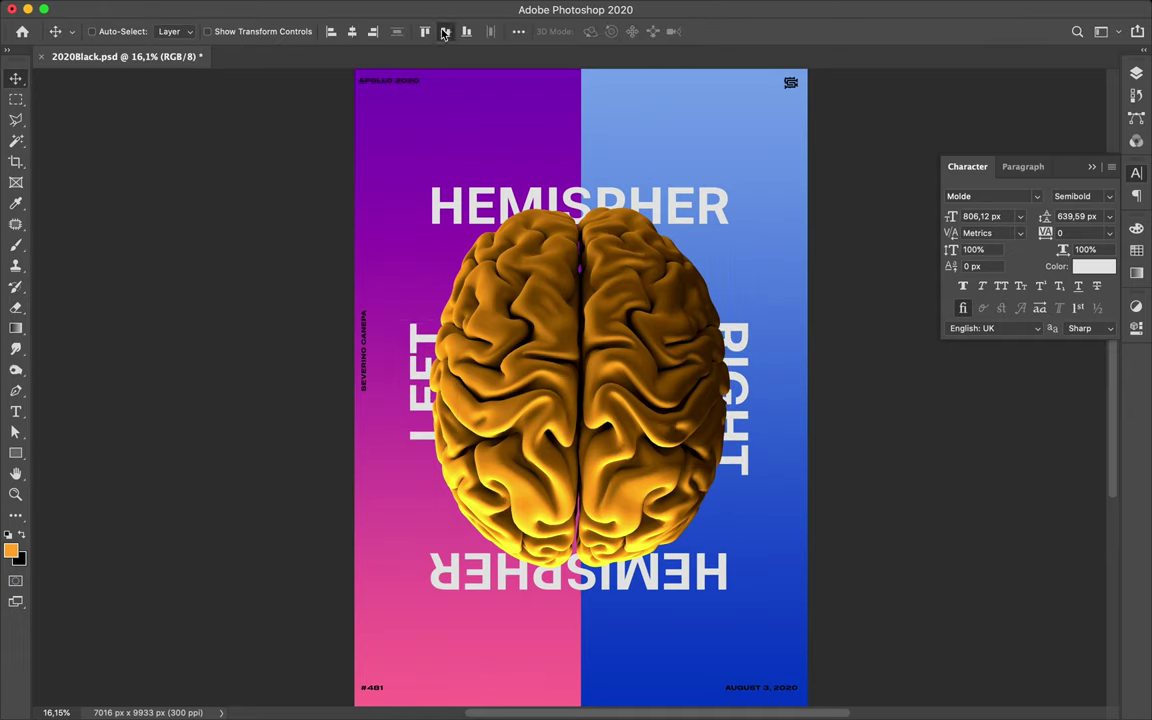
{"action": "left_click", "coordinate": [445, 33]}
Shift LEFT slightly right and draw a 1445 px square over the brain
{"action": "left_click", "coordinate": [423, 380]}
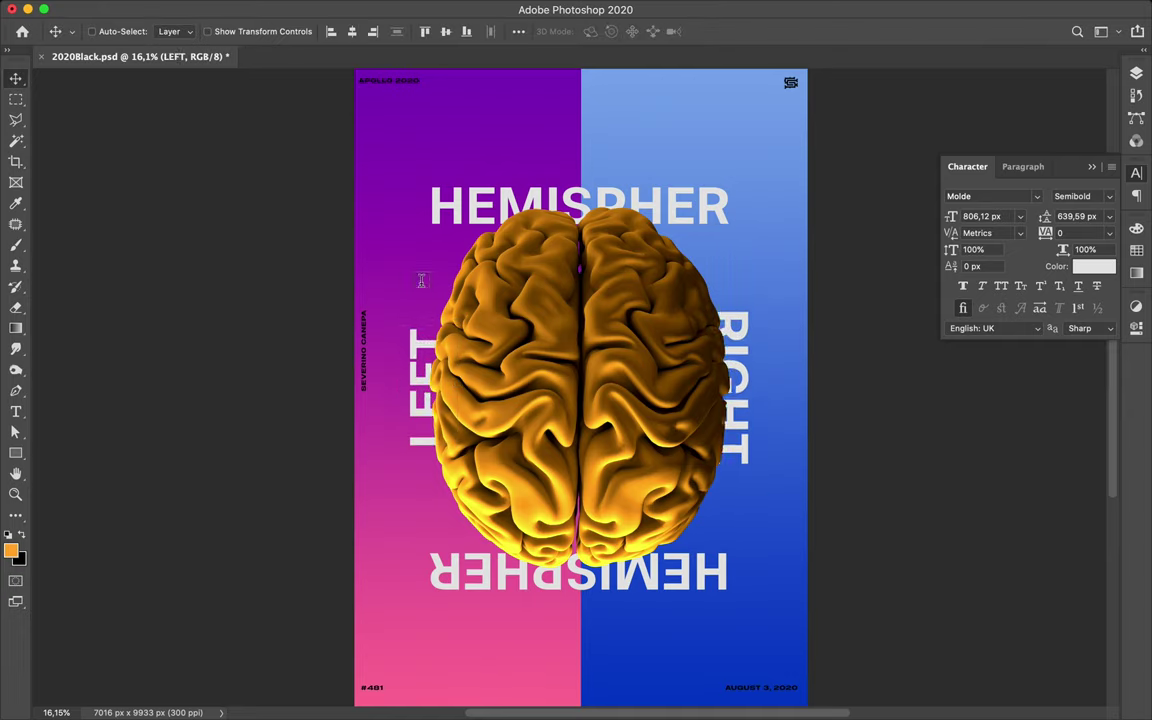
{"action": "double_click", "coordinate": [428, 355]}
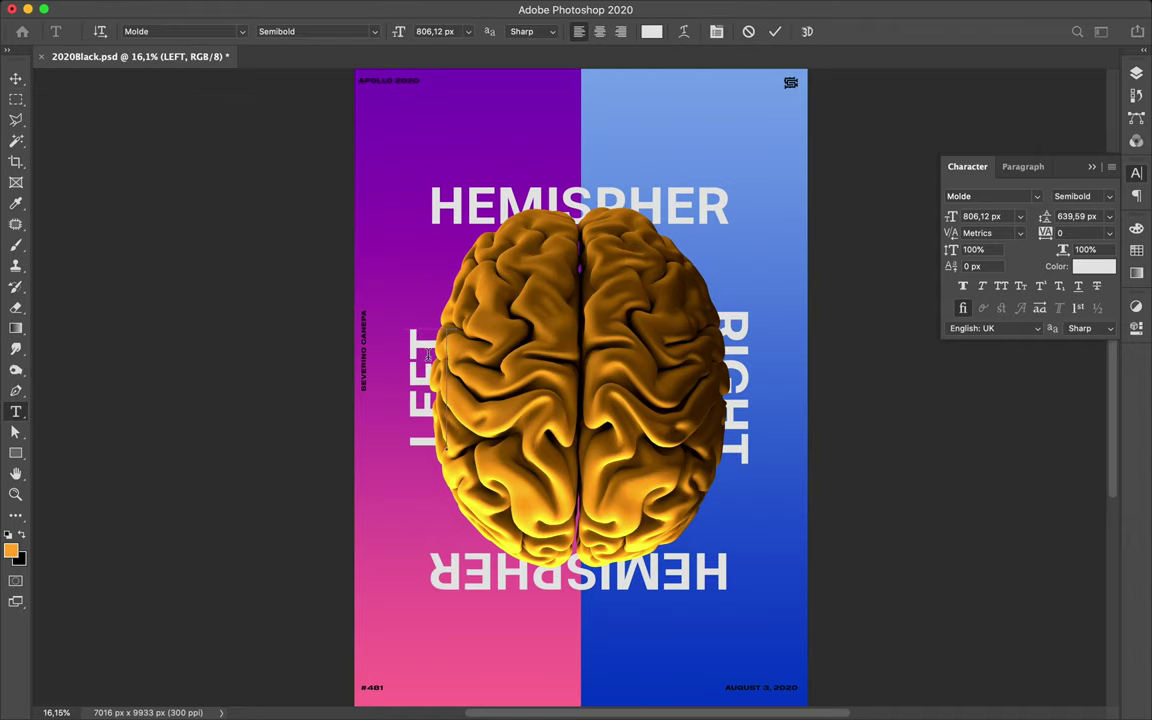
{"action": "key", "text": "Escape"}
{"action": "key", "text": "v"}
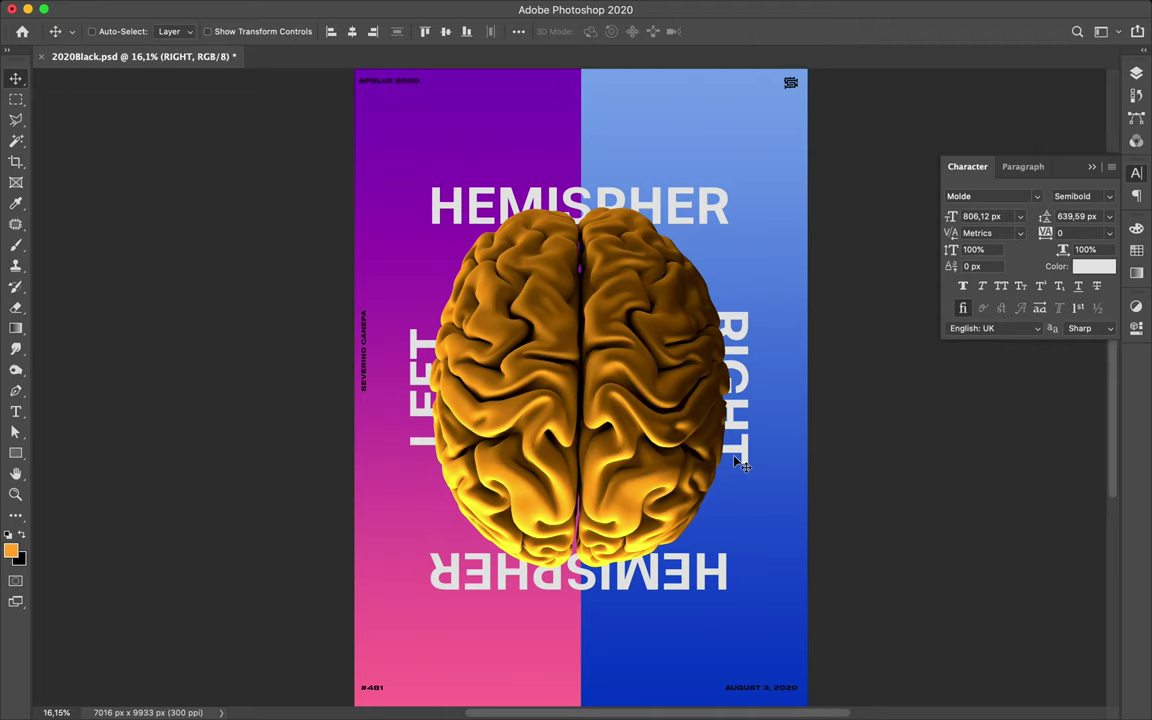
{"action": "left_click", "coordinate": [424, 70]}
{"action": "left_click", "coordinate": [518, 31]}
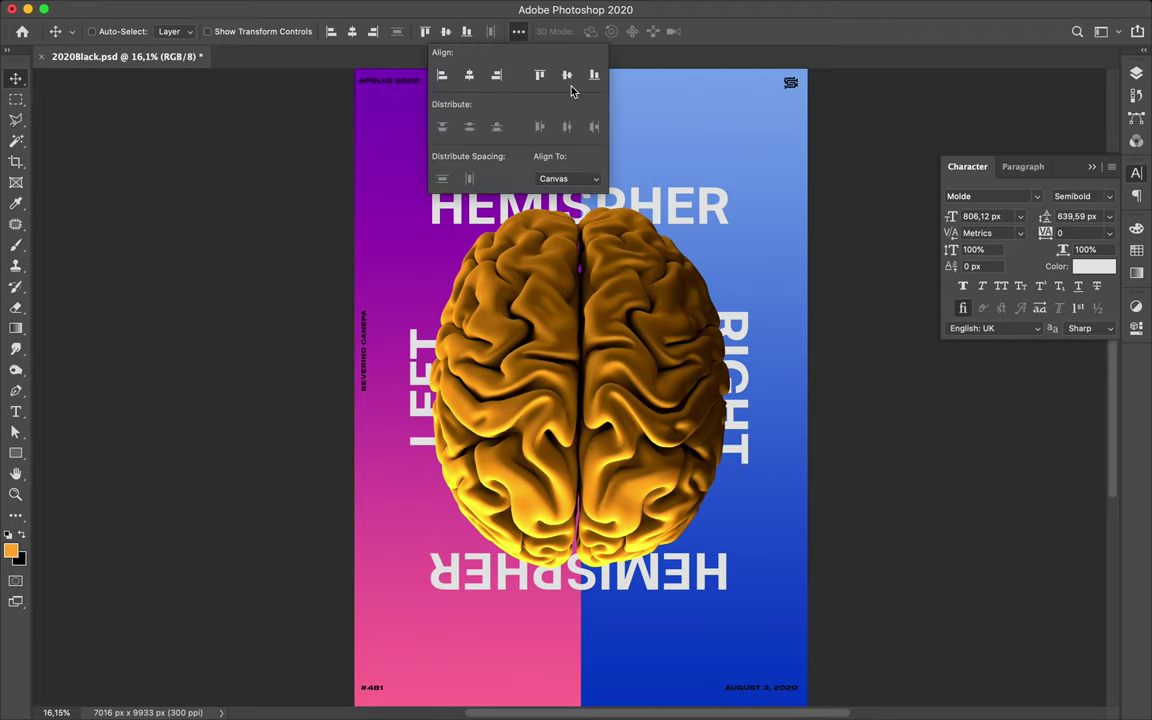
{"action": "left_click", "coordinate": [418, 340]}
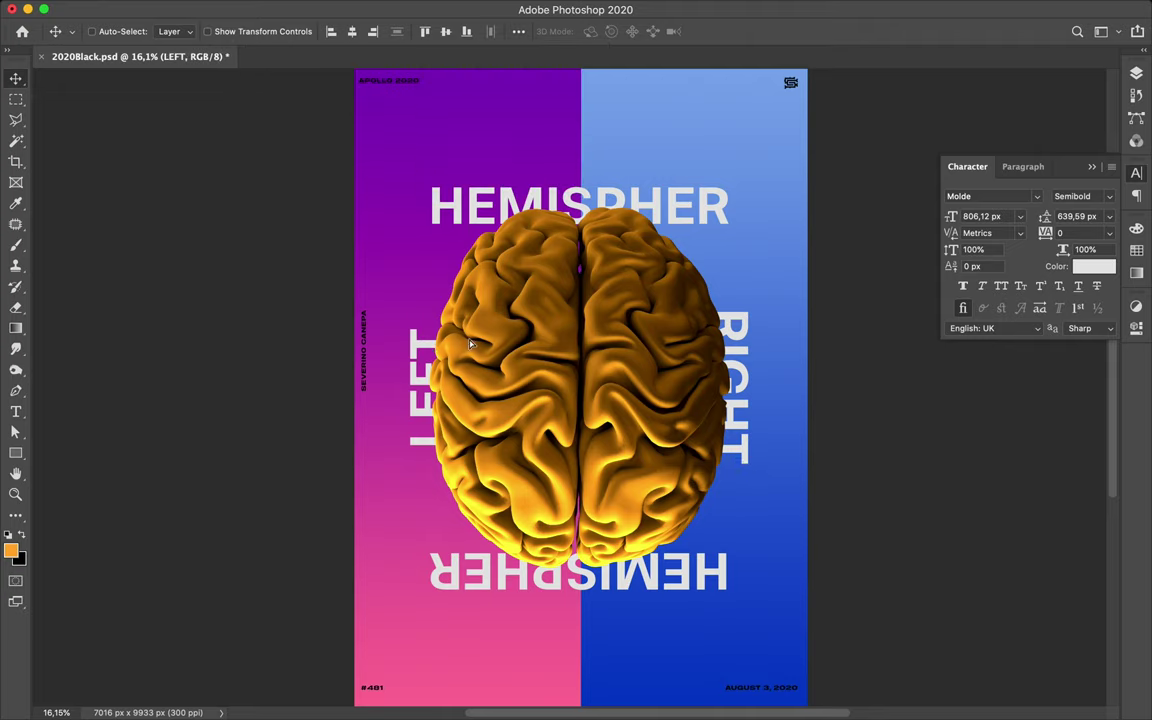
{"action": "left_click_drag", "start_coordinate": [472, 344], "coordinate": [424, 362]}
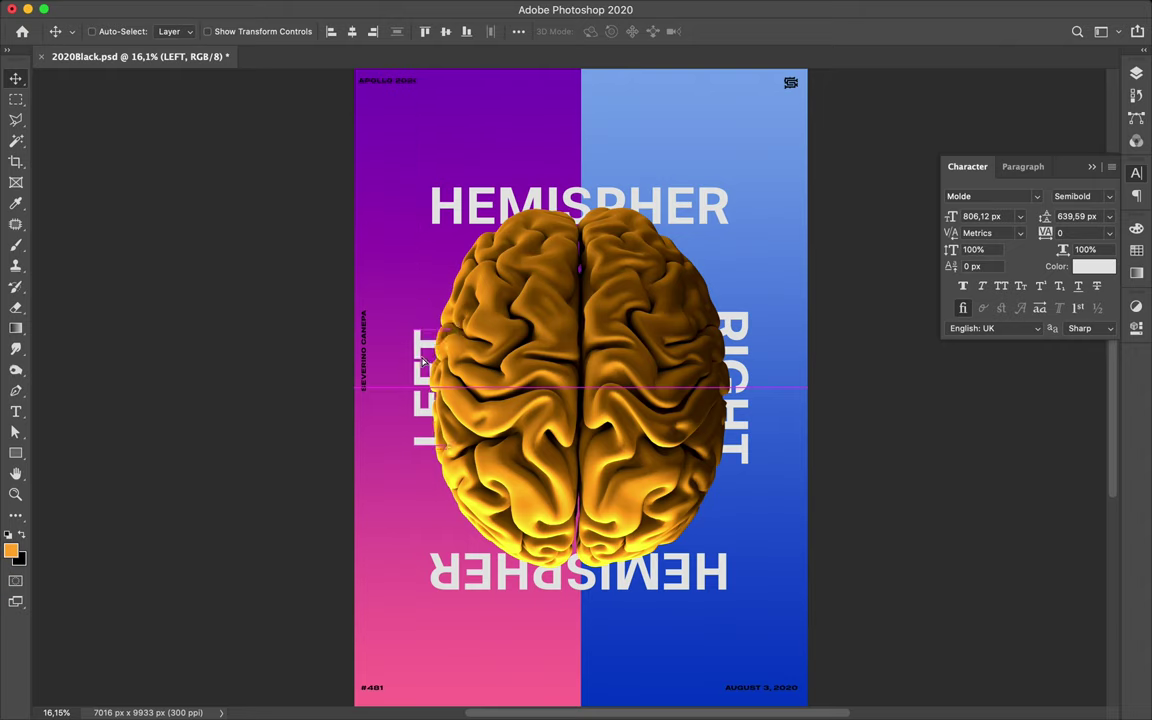
{"action": "key", "text": "u"}
{"action": "mouse_move", "coordinate": [459, 264]}
{"action": "left_mouse_down"}
{"action": "mouse_move", "coordinate": [514, 321]}
{"action": "mouse_move", "coordinate": [598, 360]}
{"action": "left_mouse_up"}
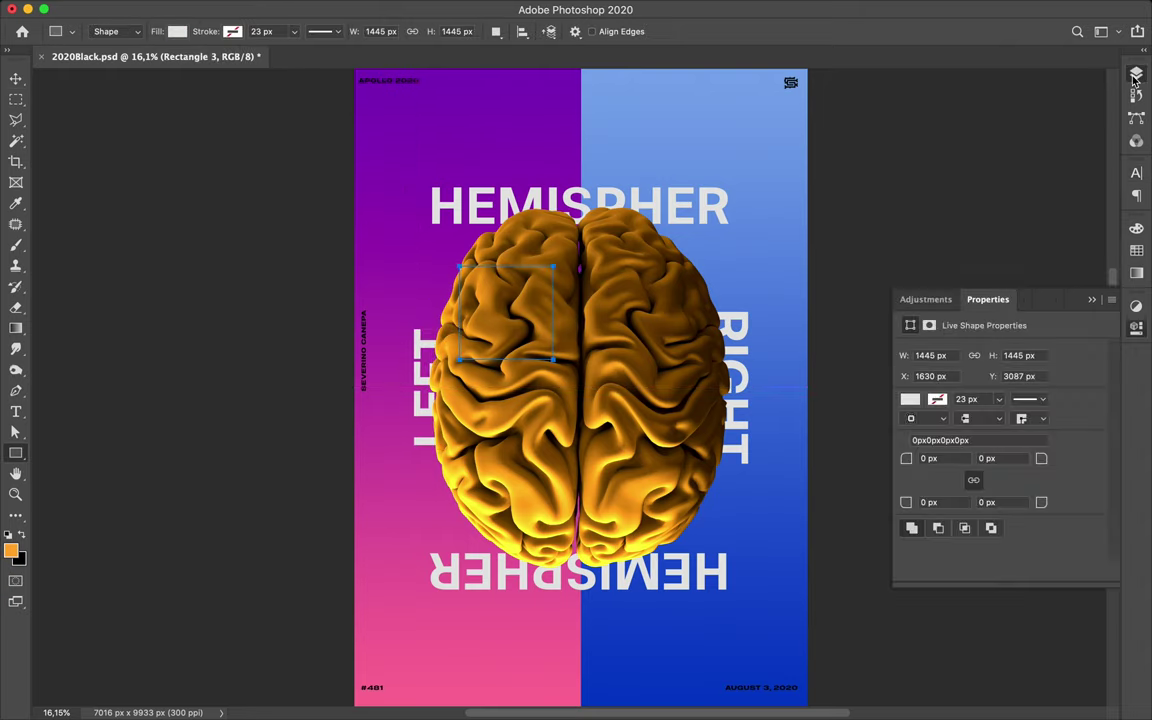
Place the square above the brain in Color mode, centred and widened
{"action": "left_click", "coordinate": [1136, 76]}
{"action": "left_click_drag", "start_coordinate": [1000, 558], "coordinate": [1000, 352]}
{"action": "left_click", "coordinate": [965, 115]}
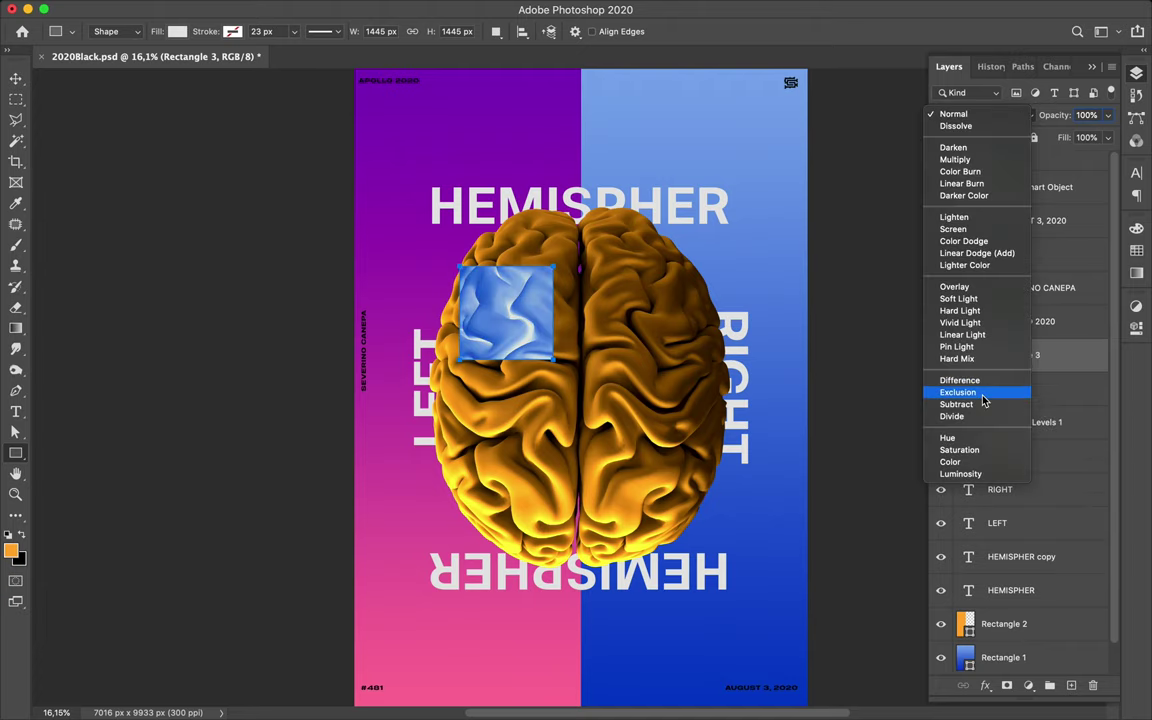
{"action": "left_click", "coordinate": [952, 462]}
{"action": "key", "text": "v"}
{"action": "mouse_move", "coordinate": [525, 308]}
{"action": "left_mouse_down"}
{"action": "mouse_move", "coordinate": [597, 380]}
{"action": "mouse_move", "coordinate": [581, 335]}
{"action": "left_mouse_up"}
{"action": "key", "text": "ctrl+t"}
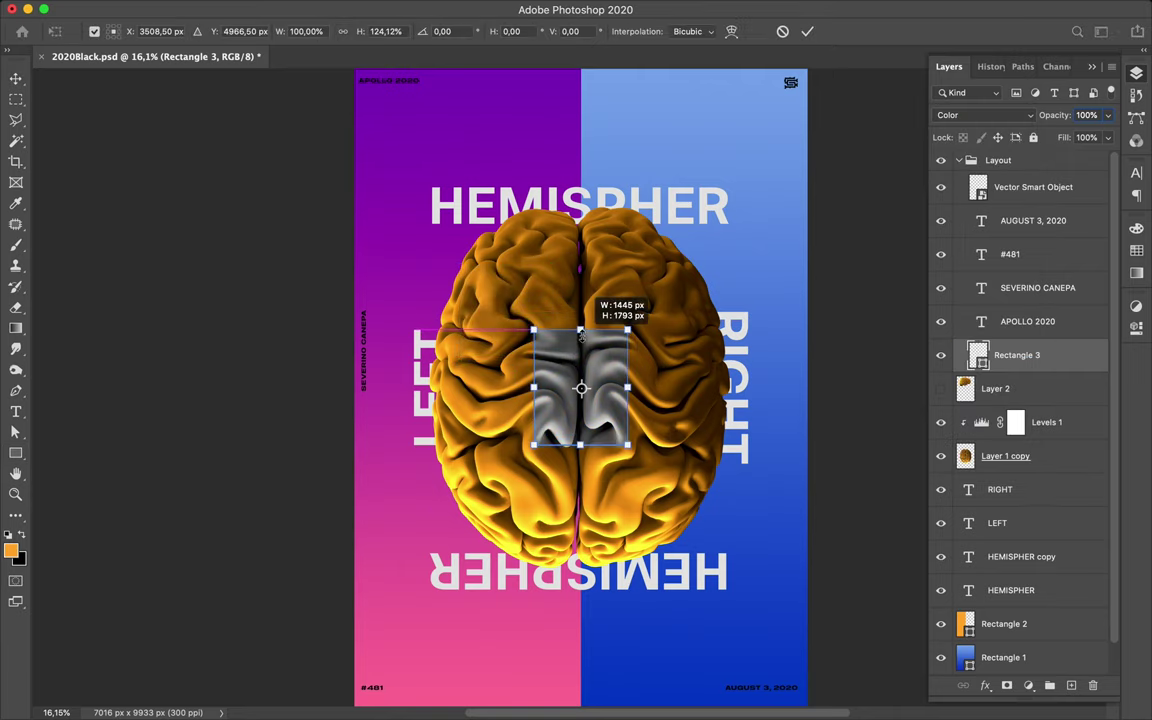
{"action": "left_click_drag", "start_coordinate": [533, 387], "coordinate": [521, 387]}
{"action": "key", "text": "Return"}
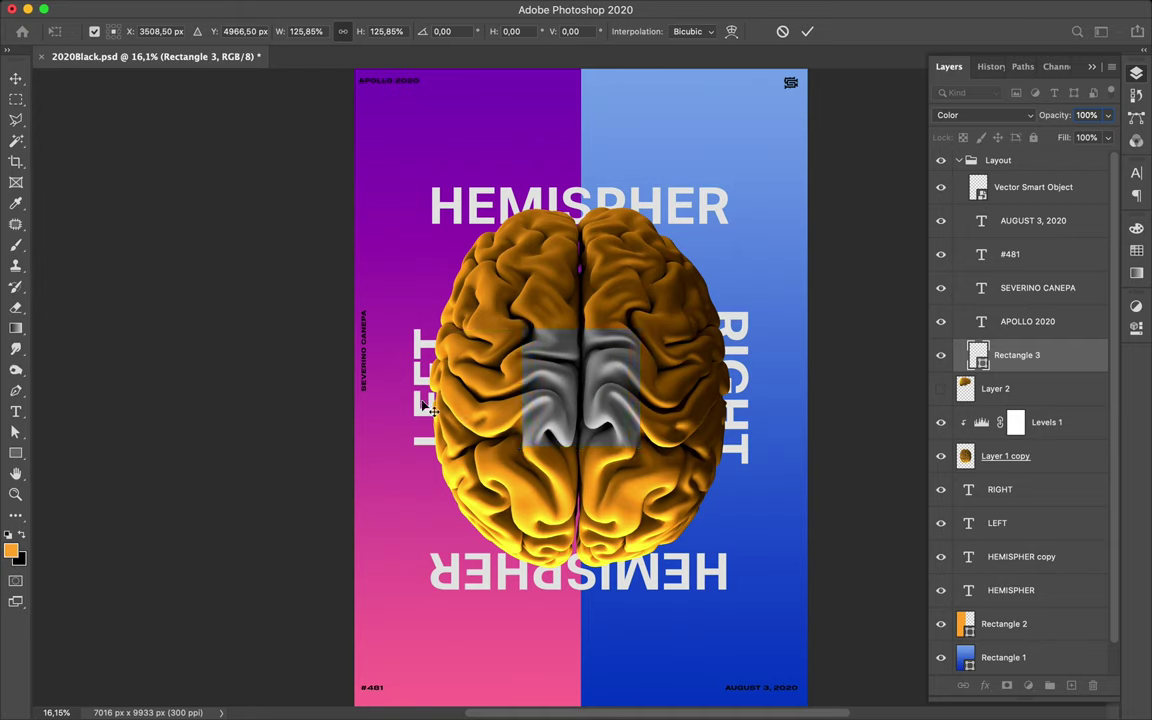
Select all of the LEFT label's text, then exit editing
{"action": "key", "text": "t"}
{"action": "left_click", "coordinate": [425, 390]}
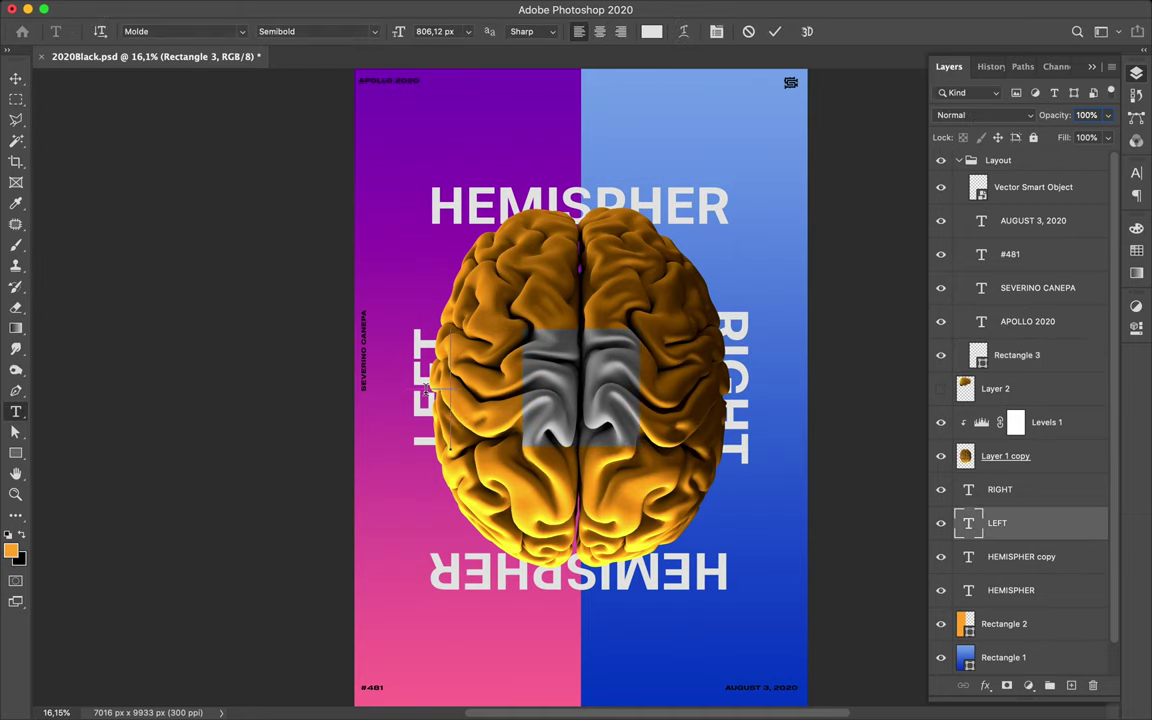
{"action": "left_click", "coordinate": [433, 326]}
{"action": "key", "text": "ctrl+a"}
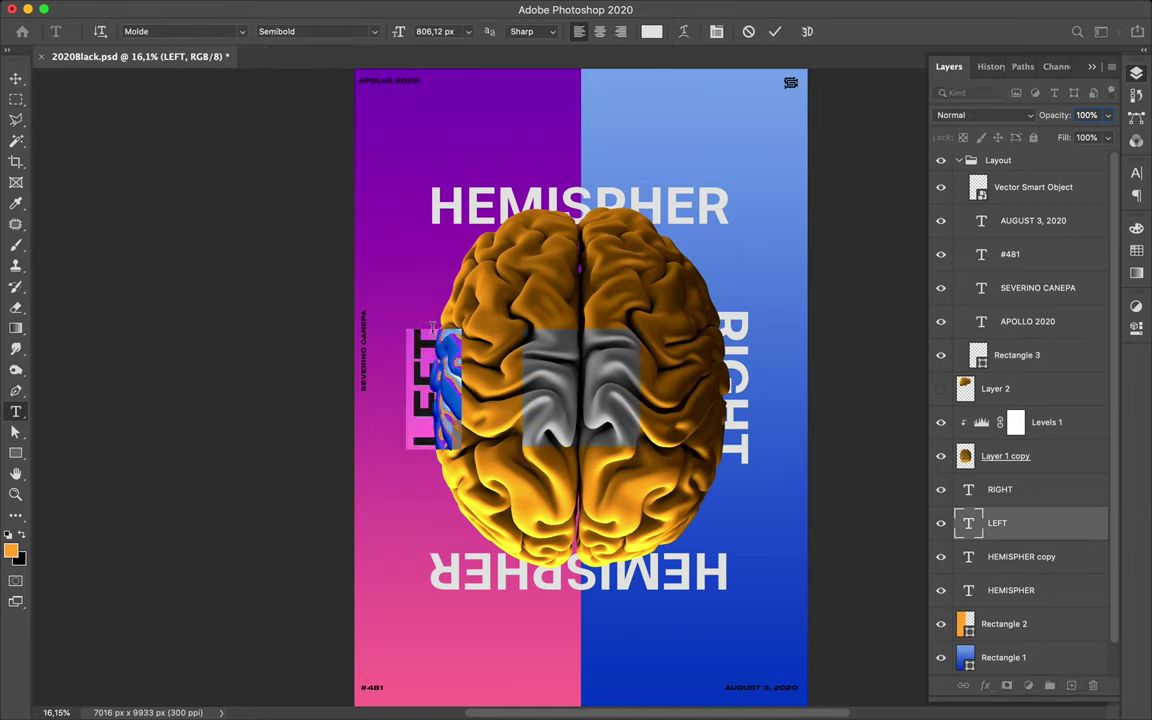
{"action": "left_click", "coordinate": [15, 77]}
Set Rectangle 3 to Difference and duplicate it as Rectangle 3 copy
{"action": "left_click", "coordinate": [1017, 355]}
{"action": "left_click", "coordinate": [985, 115]}
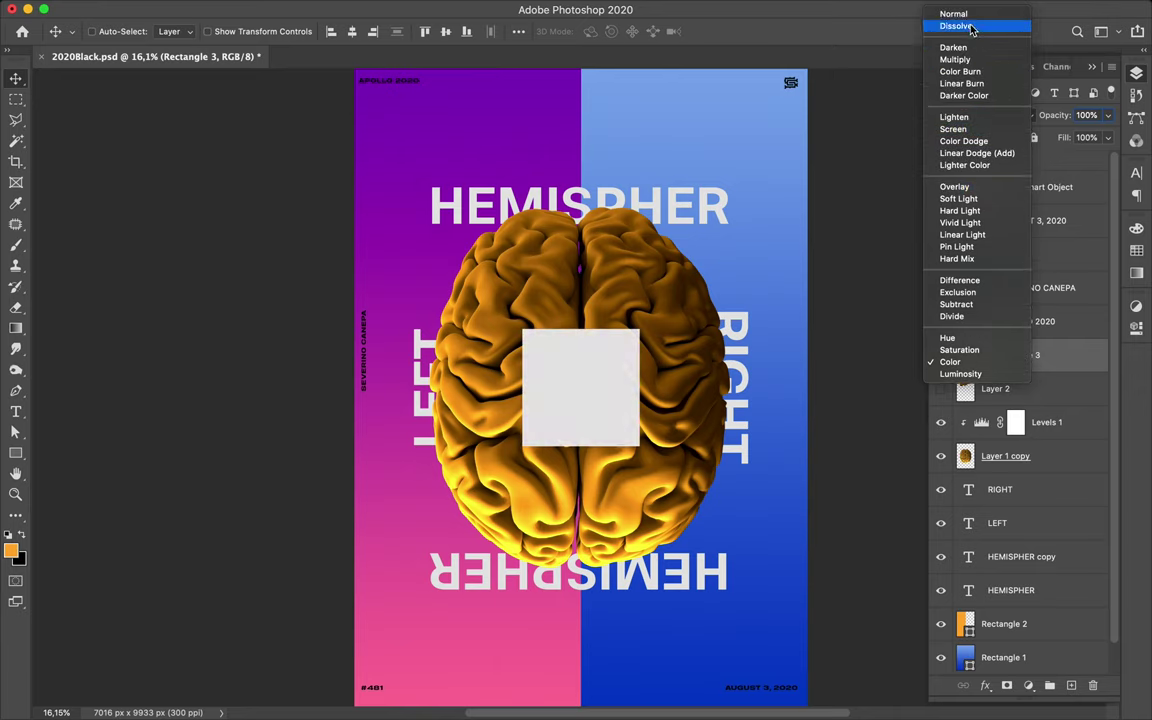
{"action": "left_click", "coordinate": [960, 280]}
{"action": "left_click_drag", "start_coordinate": [1000, 355], "coordinate": [1000, 310]}
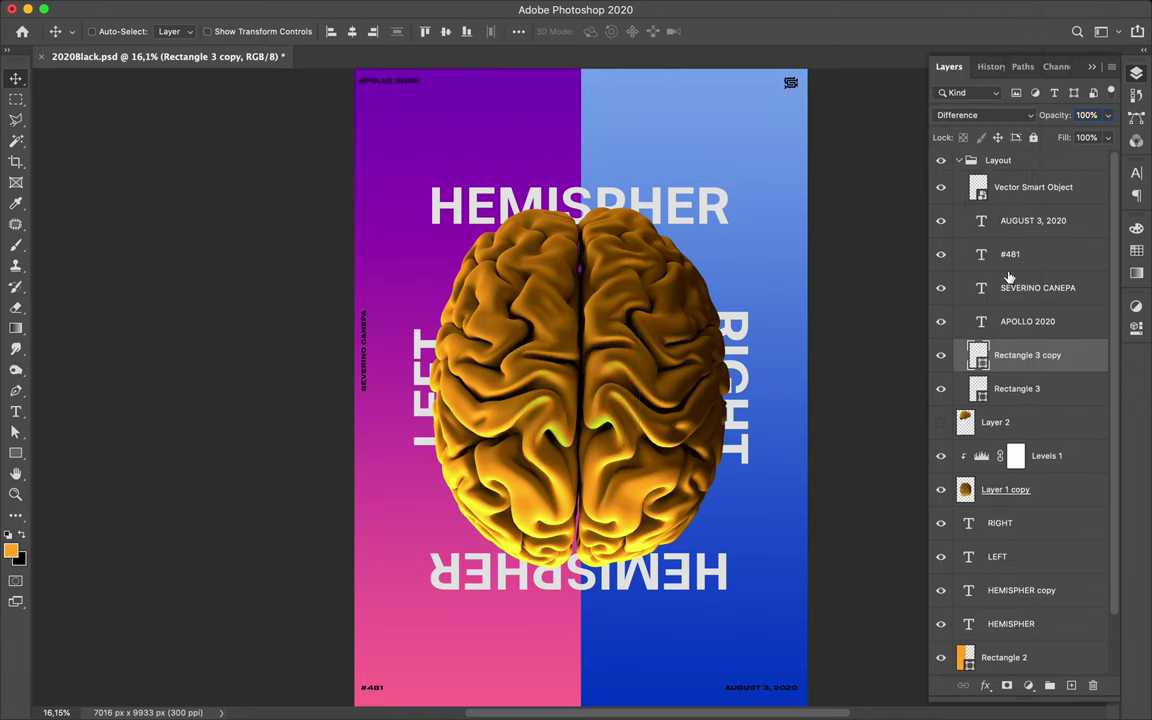
{"action": "left_click", "coordinate": [1000, 115]}
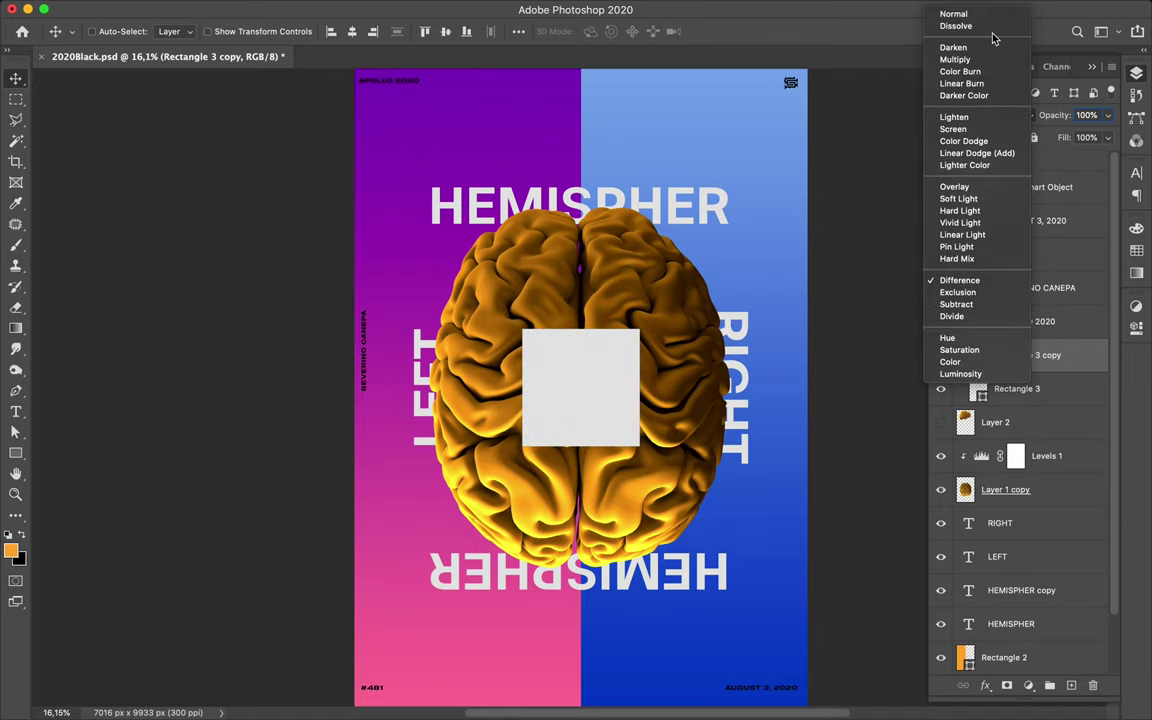
{"action": "key", "text": "Escape"}
{"action": "left_click", "coordinate": [1028, 685]}
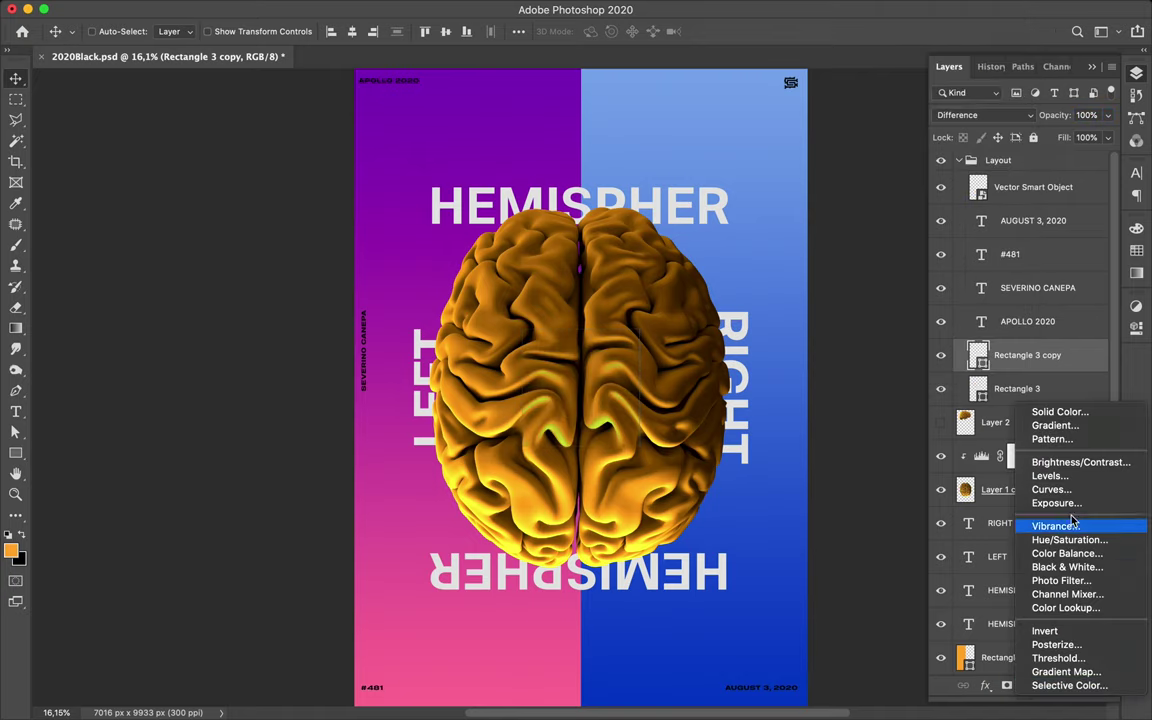
Try a Hue/Saturation hue shift on the poster, then delete it
{"action": "left_click", "coordinate": [1068, 540]}
{"action": "left_click_drag", "start_coordinate": [999, 412], "coordinate": [1093, 412]}
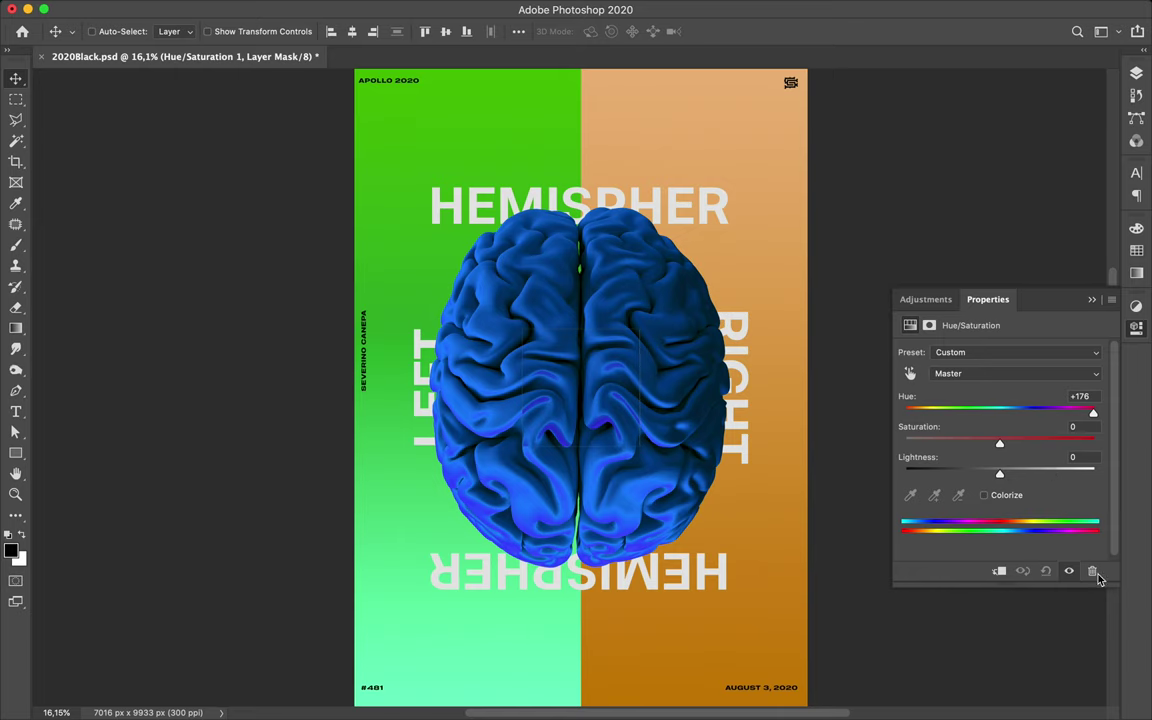
{"action": "left_click", "coordinate": [1093, 571]}
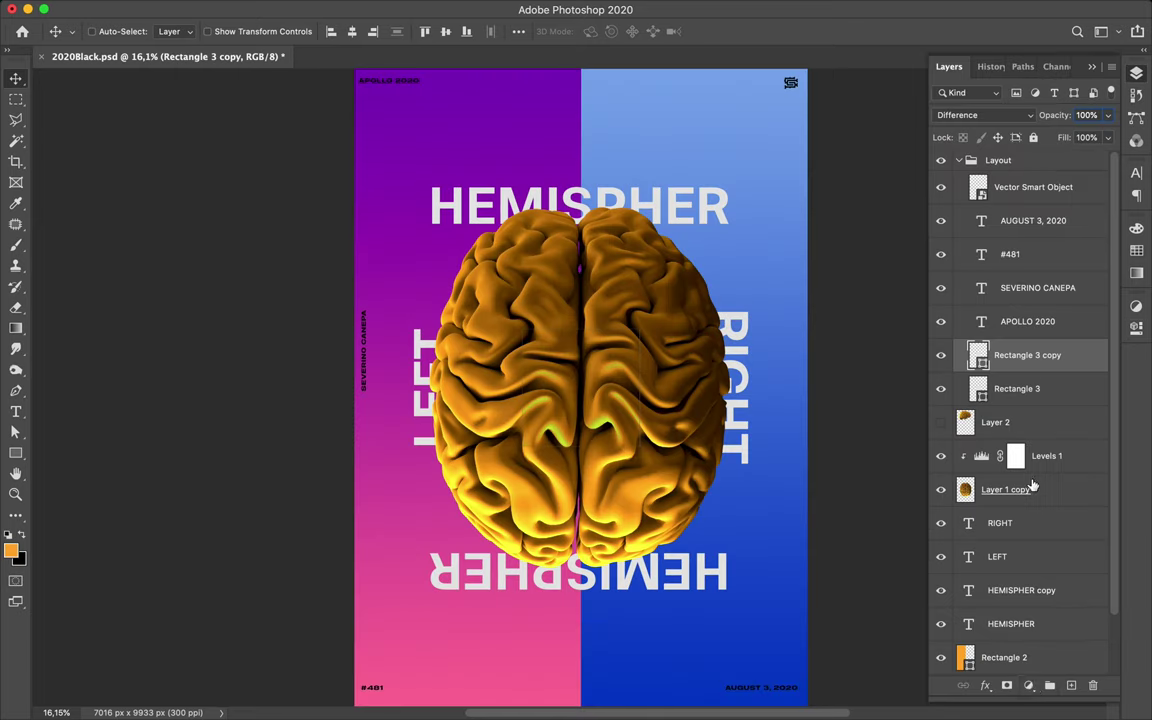
Test an Exposure adjustment's exposure and offset sliders, then delete it
{"action": "left_click", "coordinate": [1031, 687]}
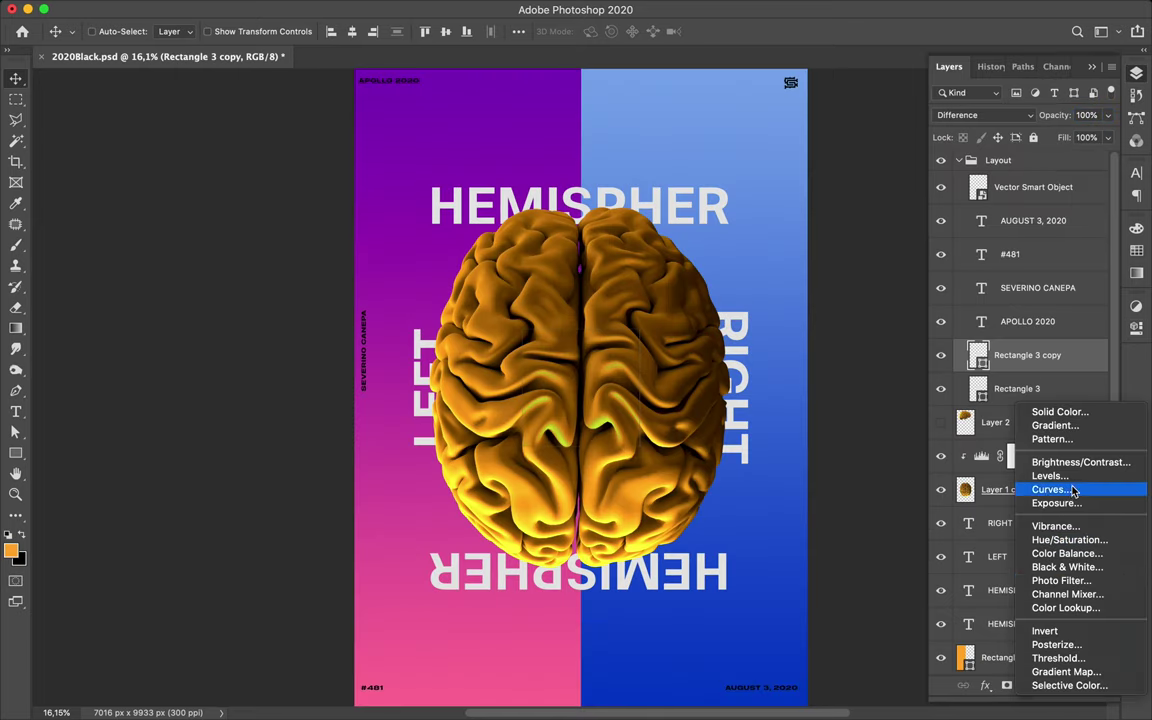
{"action": "left_click", "coordinate": [1057, 503]}
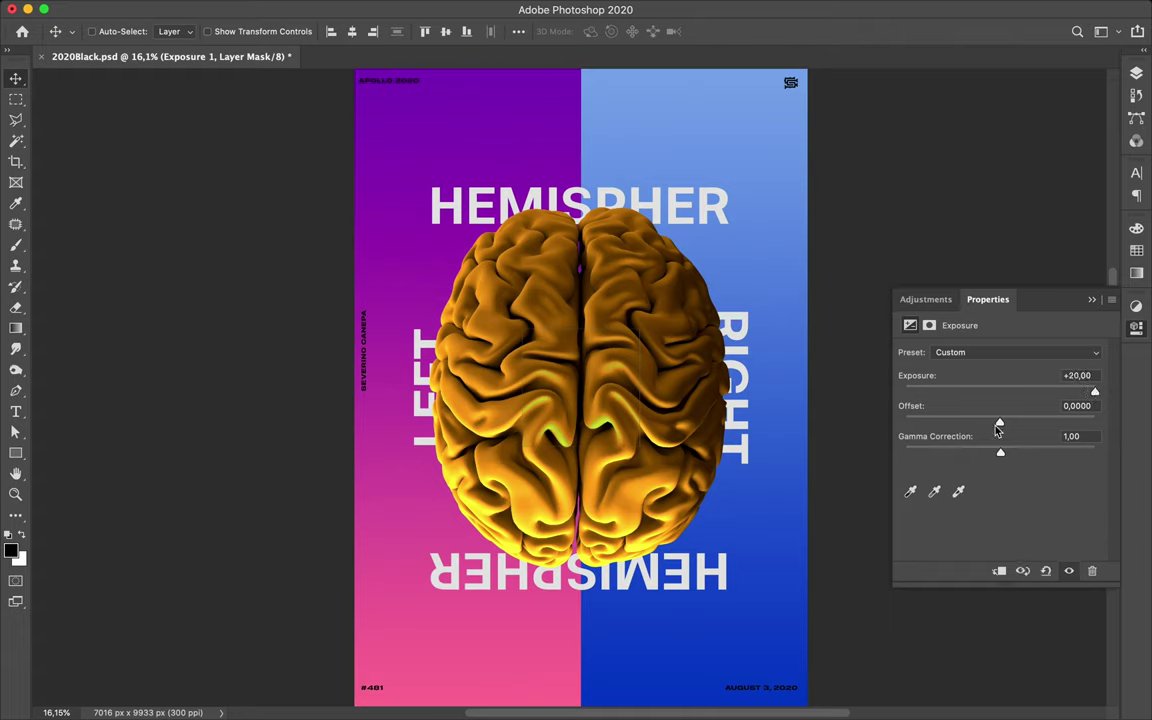
{"action": "left_click_drag", "start_coordinate": [998, 428], "coordinate": [921, 422]}
{"action": "mouse_move", "coordinate": [1052, 391]}
{"action": "left_mouse_down"}
{"action": "mouse_move", "coordinate": [1000, 392]}
{"action": "mouse_move", "coordinate": [1039, 393]}
{"action": "mouse_move", "coordinate": [1018, 392]}
{"action": "left_mouse_up"}
{"action": "left_click_drag", "start_coordinate": [923, 422], "coordinate": [1070, 422]}
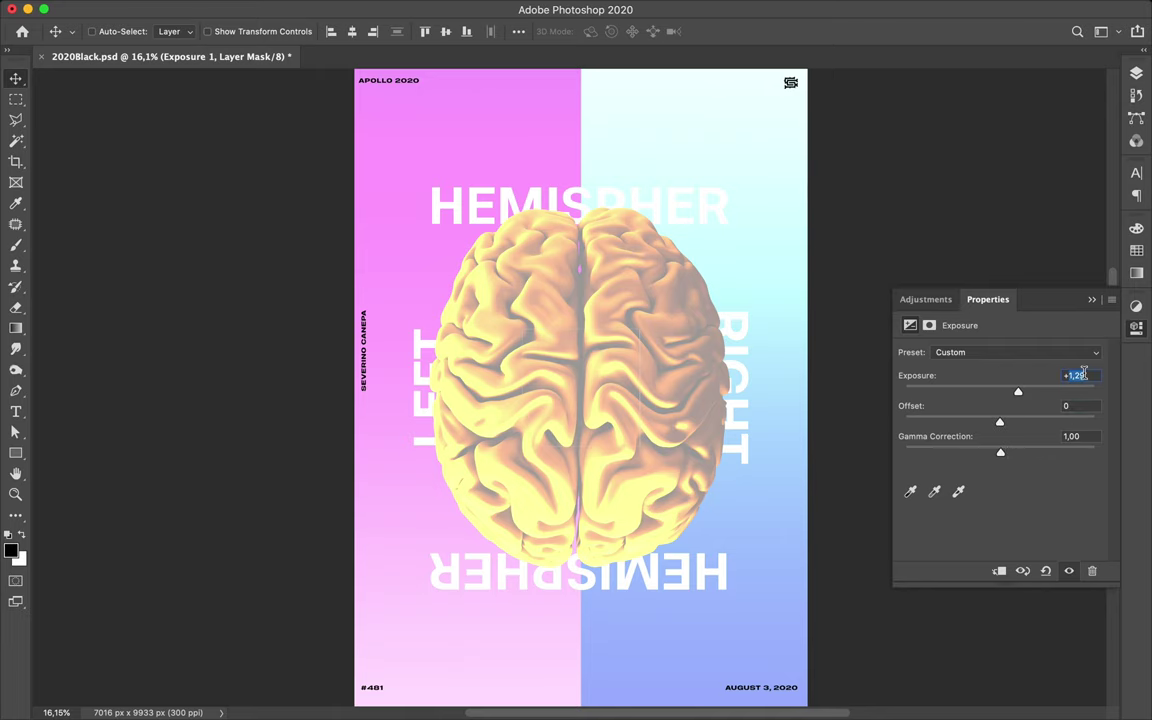
{"action": "type", "text": "0"}
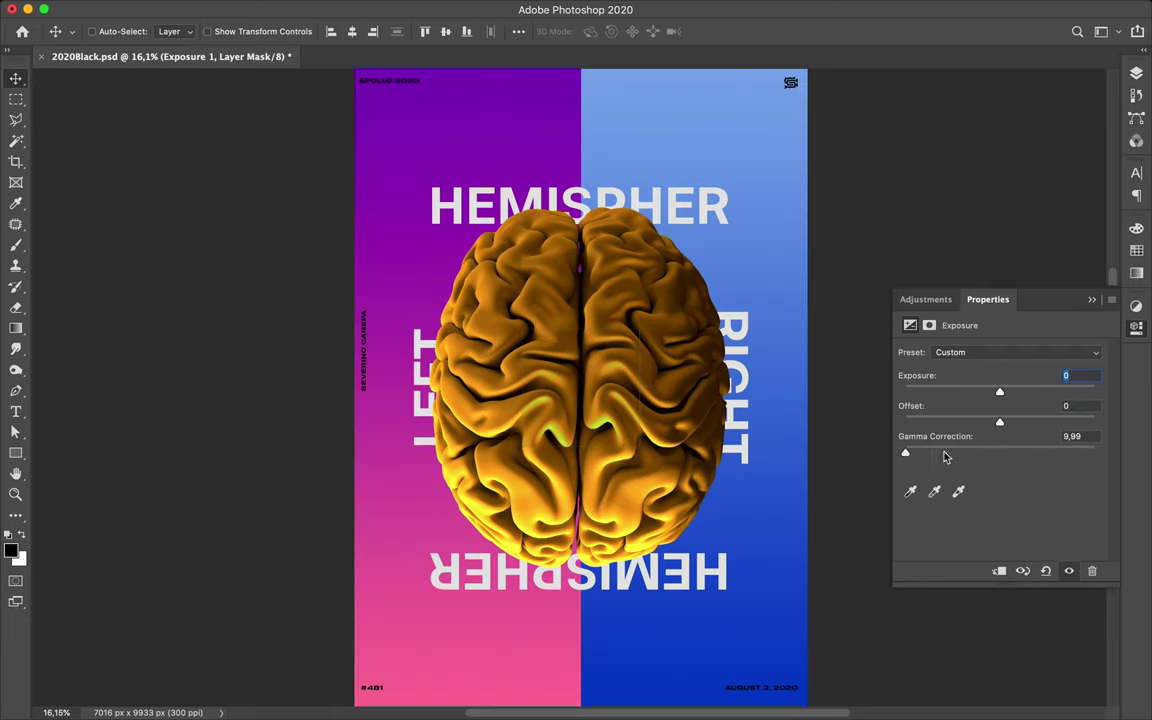
{"action": "left_click", "coordinate": [1092, 570]}
{"action": "left_click", "coordinate": [1136, 75]}
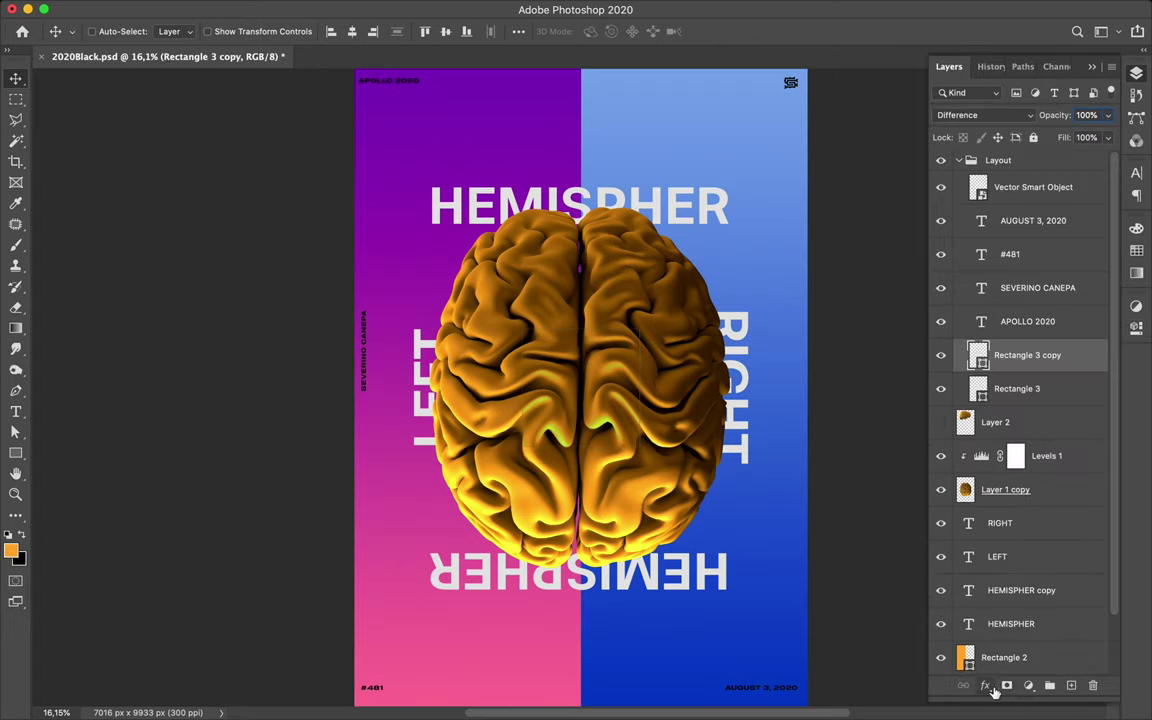
Test a Vibrance adjustment's vibrance and saturation, then discard it
{"action": "left_click", "coordinate": [1028, 686]}
{"action": "left_click", "coordinate": [1050, 525]}
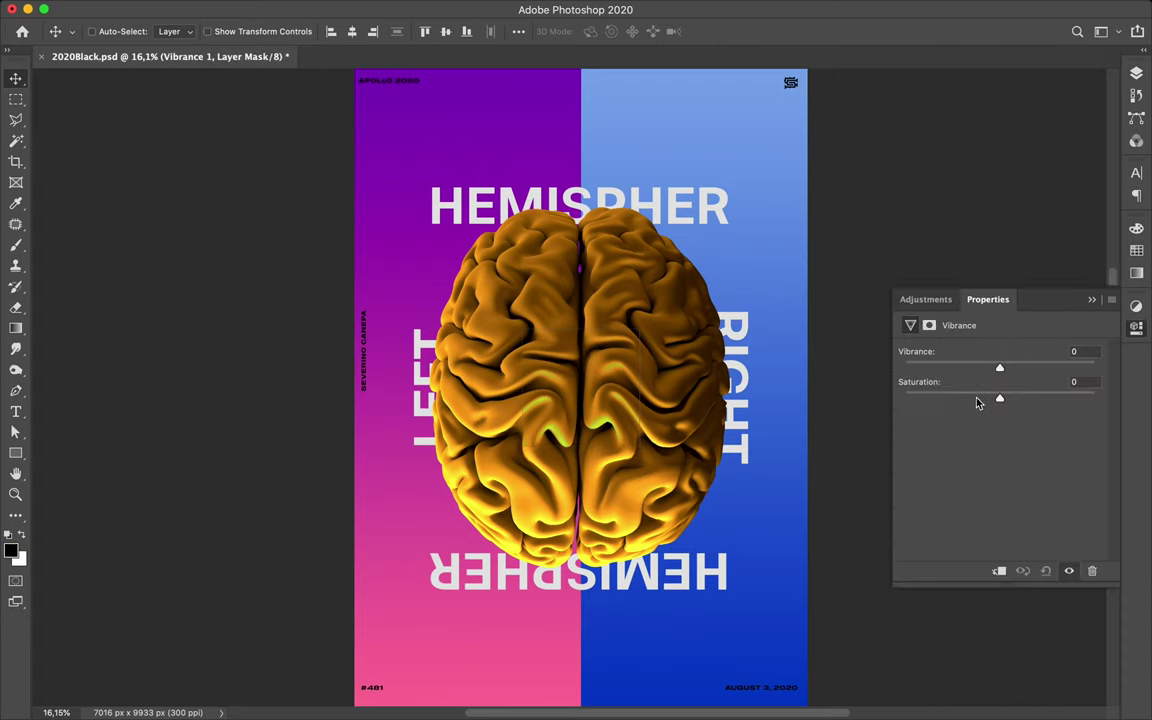
{"action": "left_click_drag", "start_coordinate": [903, 368], "coordinate": [1095, 368]}
{"action": "mouse_move", "coordinate": [999, 398]}
{"action": "left_mouse_down"}
{"action": "mouse_move", "coordinate": [905, 398]}
{"action": "mouse_move", "coordinate": [964, 398]}
{"action": "left_mouse_up"}
{"action": "key", "text": "BackSpace"}
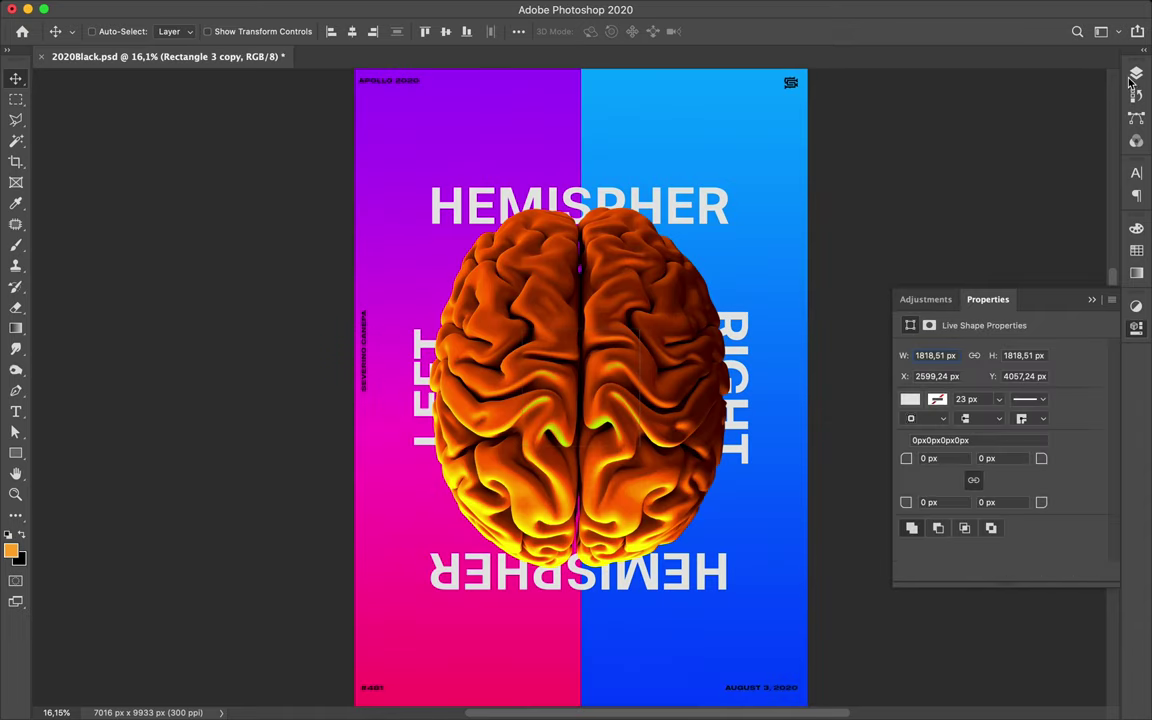
{"action": "left_click", "coordinate": [1136, 75]}
Try a Channel Mixer red-channel shift and toggle Levels visibility to compare
{"action": "left_click", "coordinate": [1028, 686]}
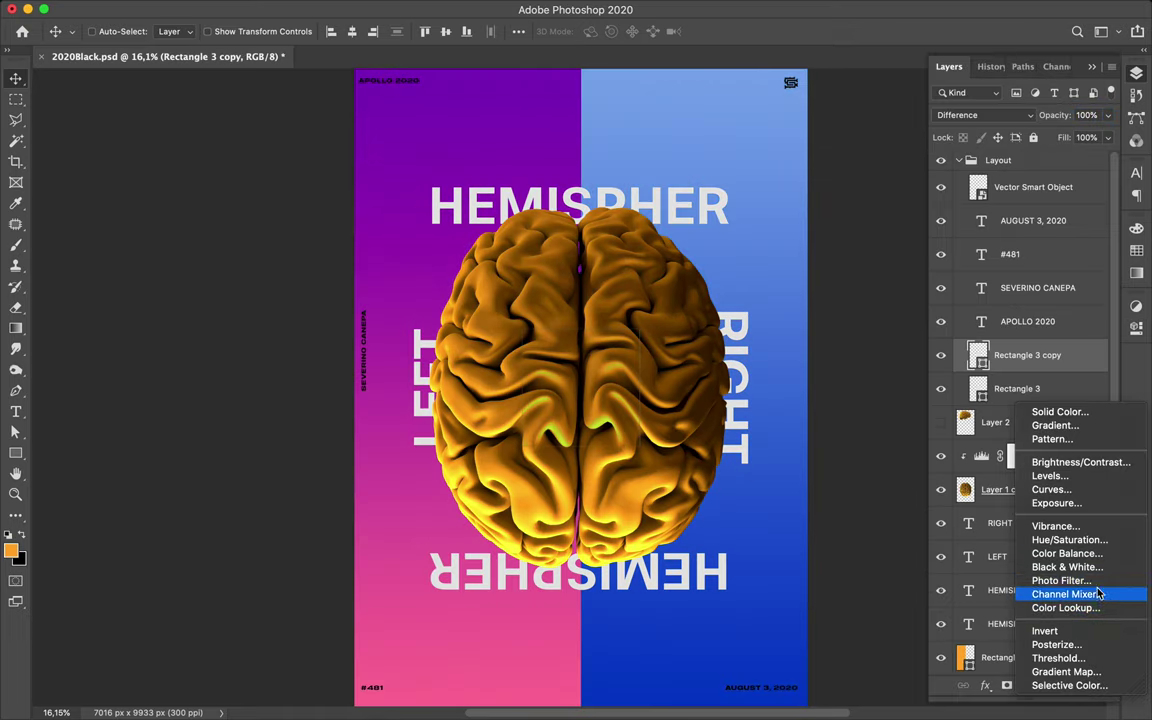
{"action": "left_click", "coordinate": [1067, 594]}
{"action": "left_click_drag", "start_coordinate": [1046, 430], "coordinate": [921, 432]}
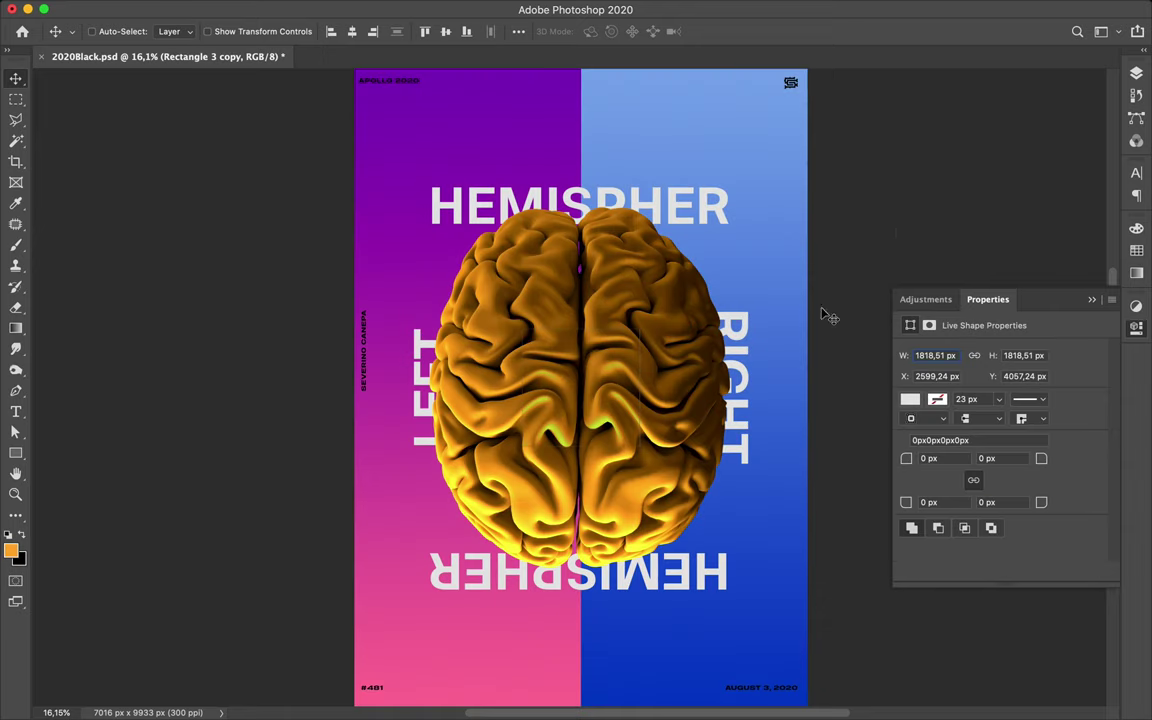
{"action": "left_click", "coordinate": [1136, 73]}
{"action": "left_click", "coordinate": [946, 453]}
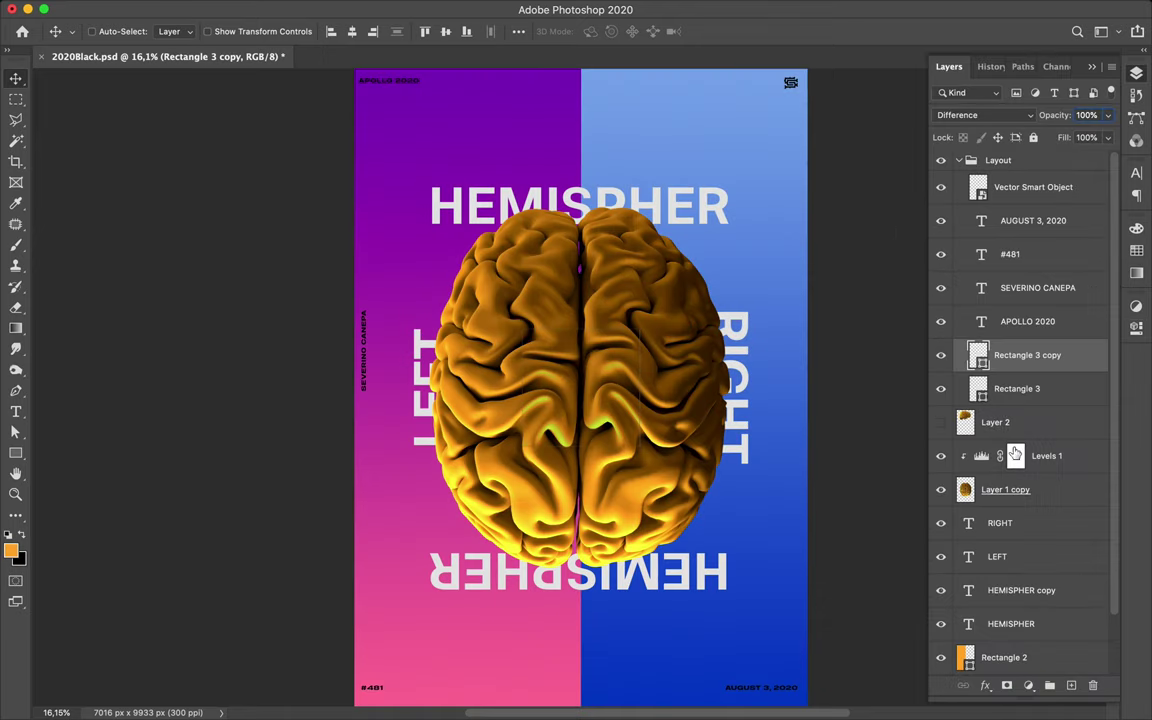
Pull in the Levels 1 white and black input sliders to brighten the brain
{"action": "double_click", "coordinate": [987, 453]}
{"action": "left_click_drag", "start_coordinate": [1085, 470], "coordinate": [1072, 470]}
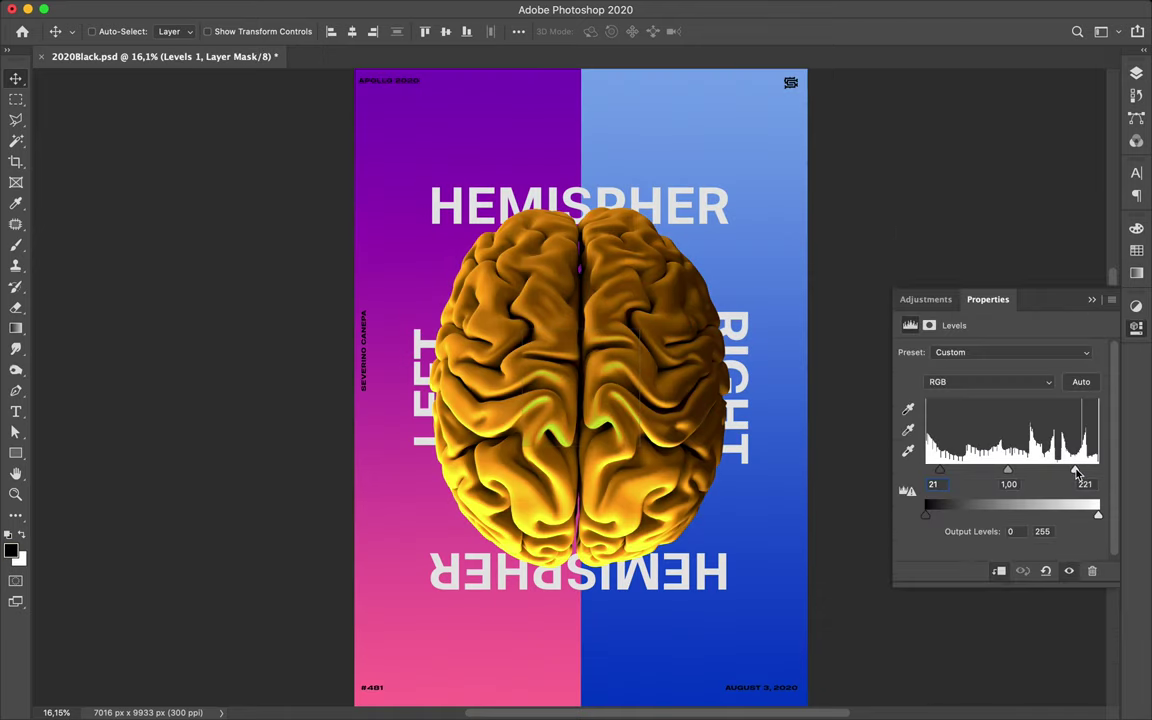
{"action": "left_click_drag", "start_coordinate": [935, 470], "coordinate": [1006, 470]}
{"action": "left_click", "coordinate": [861, 245]}
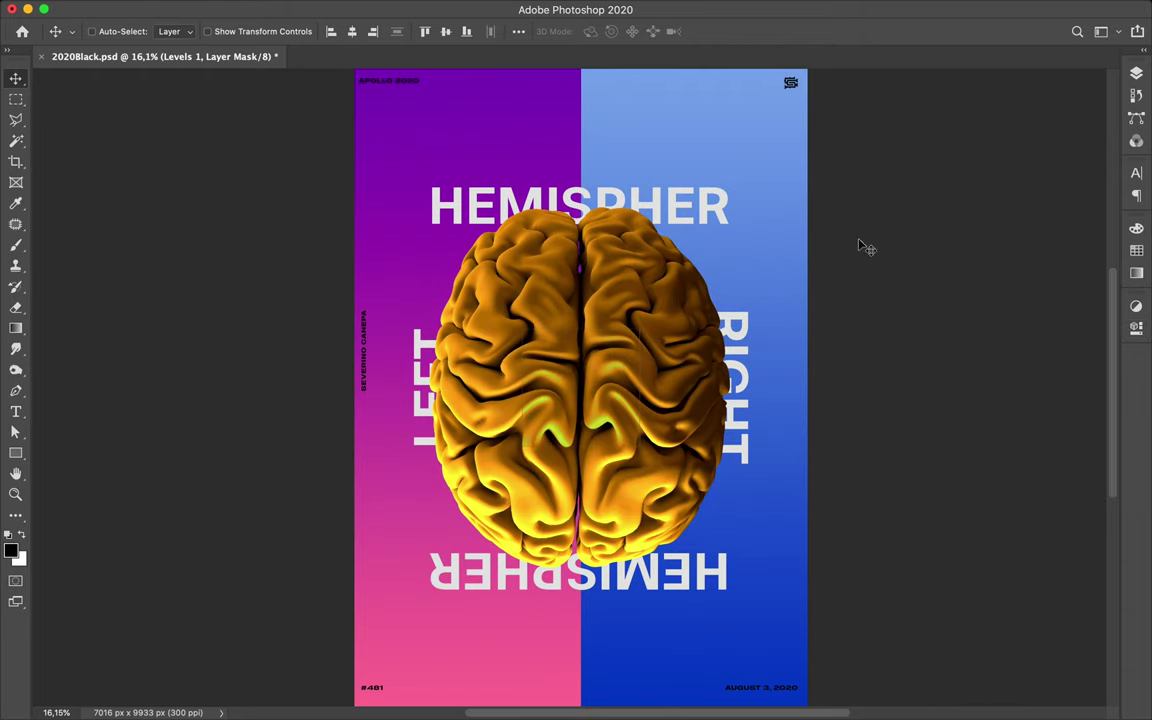
{"action": "left_click", "coordinate": [628, 375], "text": "super"}
{"action": "left_click", "coordinate": [1136, 73]}
{"action": "left_click", "coordinate": [985, 115]}
{"action": "left_click", "coordinate": [951, 116]}
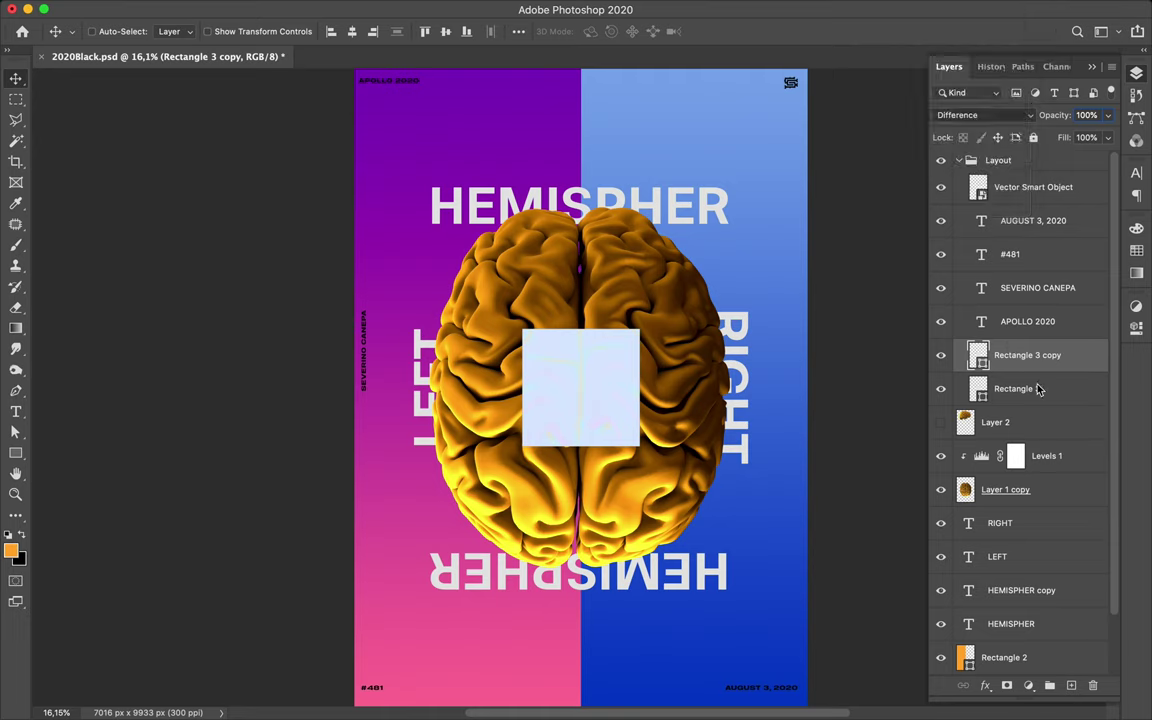
Delete the Rectangle 3 copy square and select the LEFT text in edit mode
{"action": "key", "text": "BackSpace"}
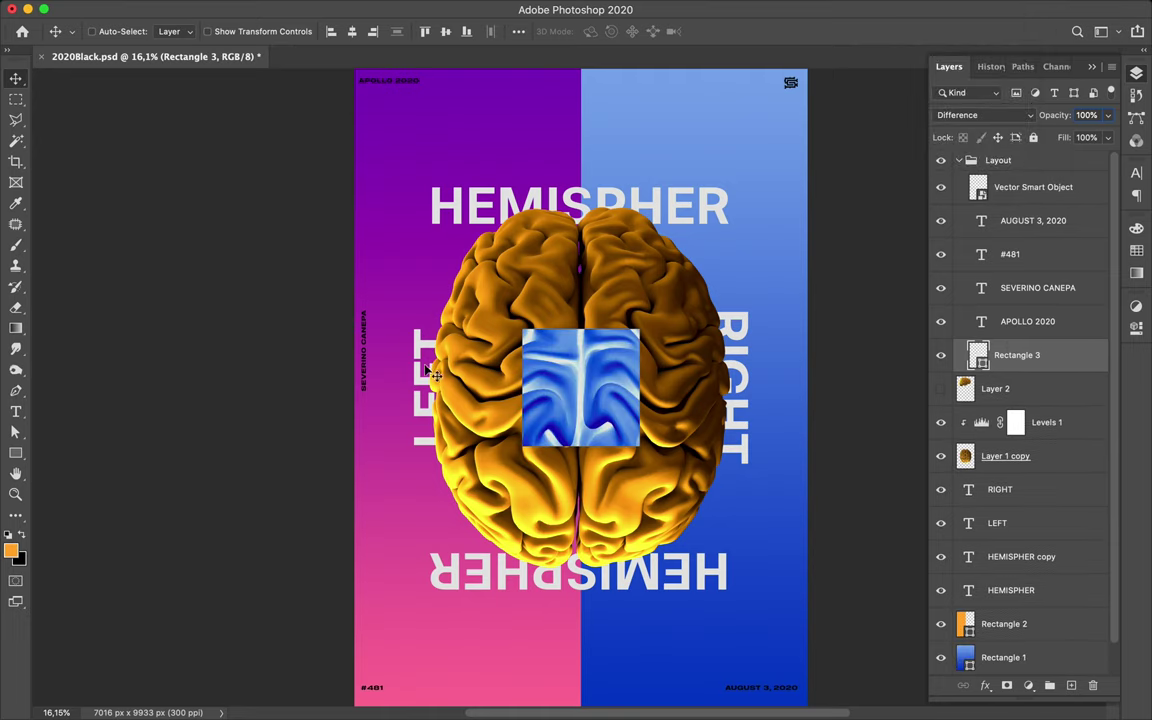
{"action": "double_click", "coordinate": [424, 361]}
{"action": "left_click_drag", "start_coordinate": [424, 361], "coordinate": [456, 430]}
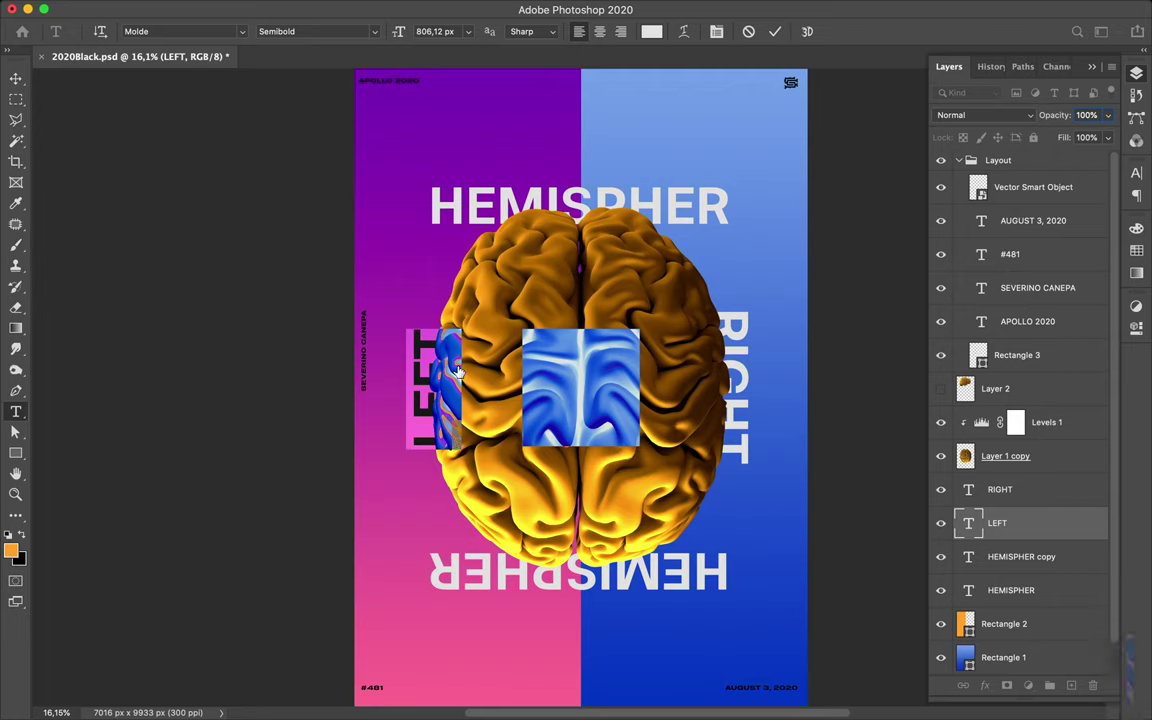
{"action": "key", "text": "ctrl+Return"}
{"action": "key", "text": "v"}
Delete the Rectangle 3 square and select Layer 1 copy with Levels 1
{"action": "left_click", "coordinate": [603, 384], "text": "ctrl"}
{"action": "key", "text": "Delete"}
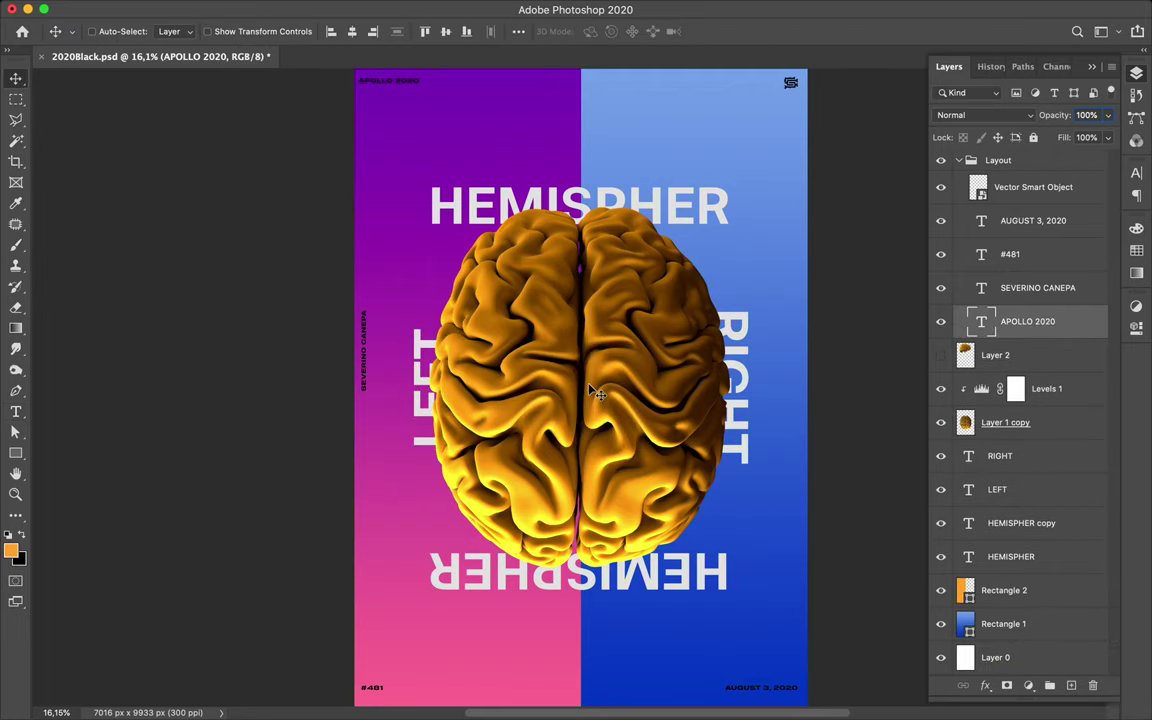
{"action": "left_click", "coordinate": [597, 390], "text": "ctrl"}
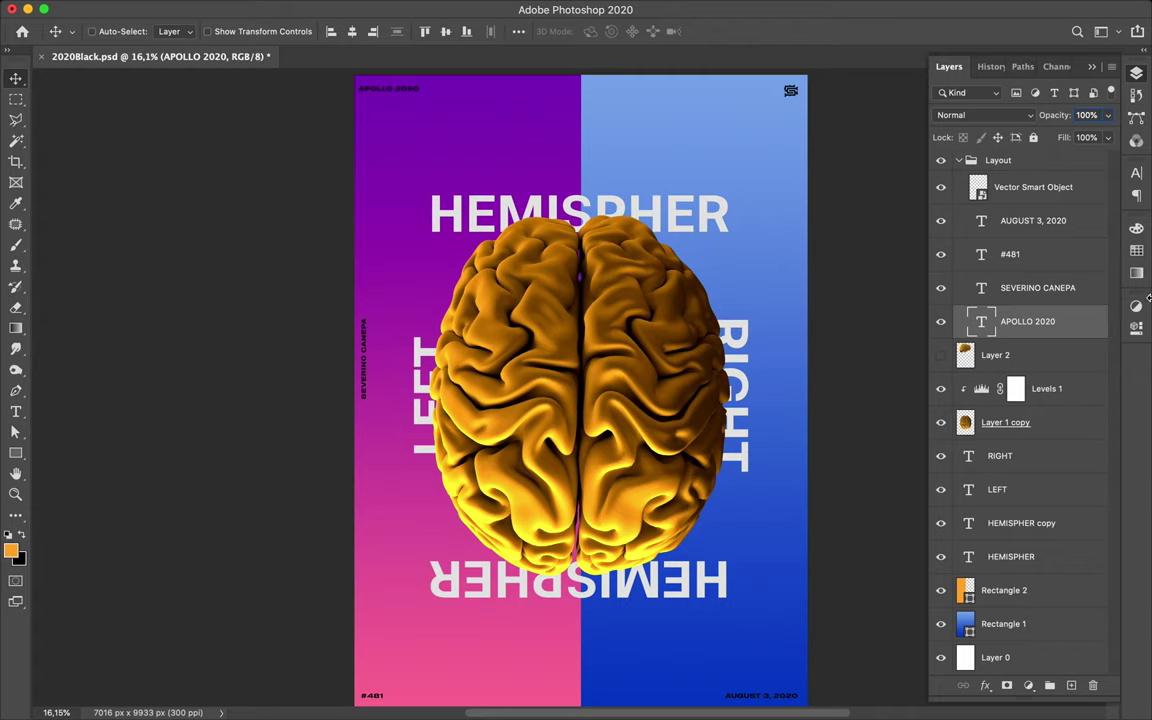
{"action": "left_click", "coordinate": [1090, 389]}
{"action": "left_click", "coordinate": [1090, 422], "text": "shift"}
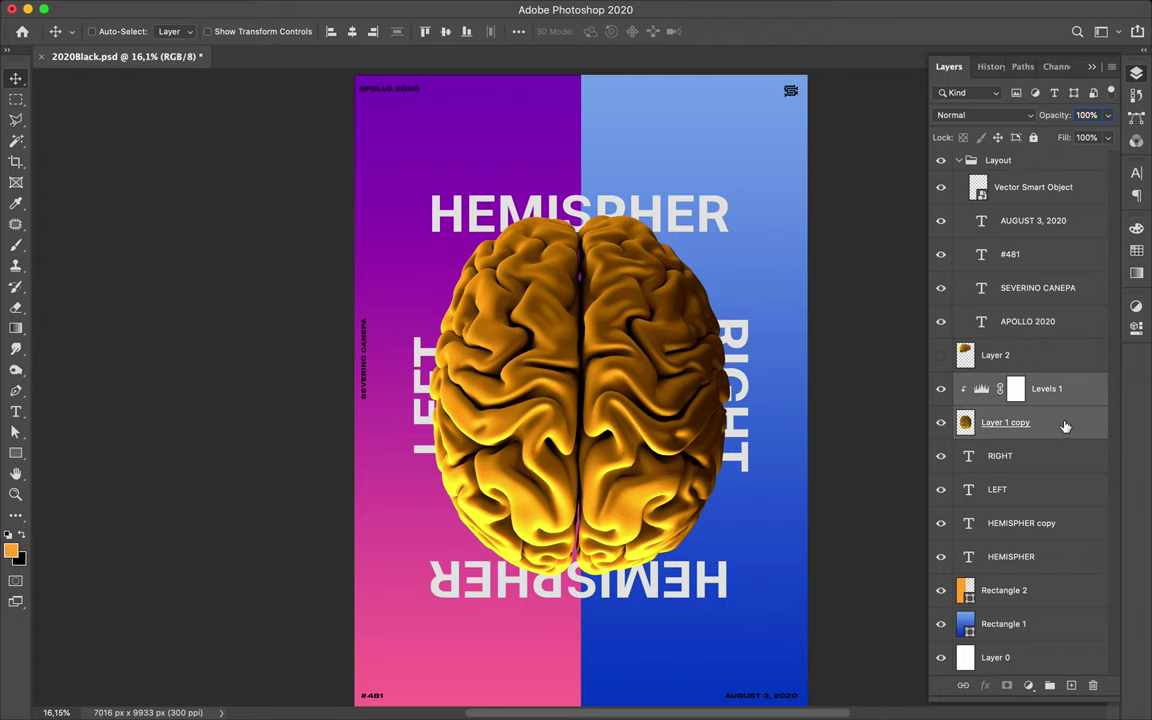
Merge Levels 1 into the brain layer, undoing an accidental LEFT copy
{"action": "key", "text": "ctrl+e"}
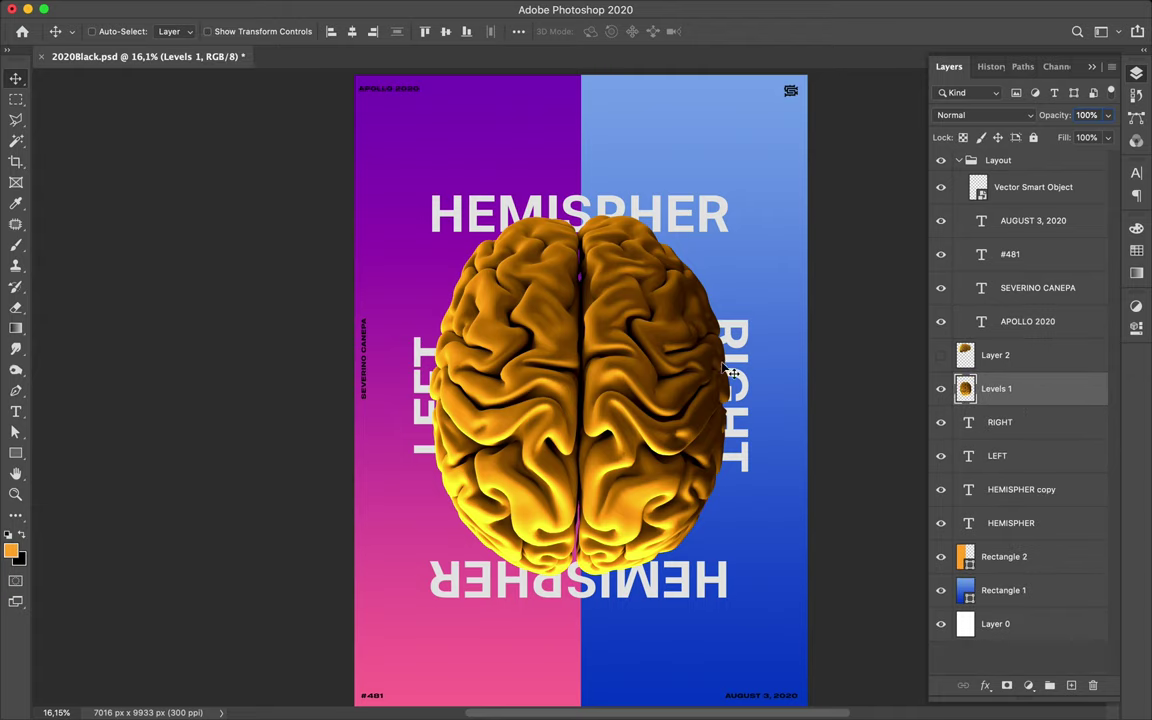
{"action": "left_click", "coordinate": [420, 350], "text": "ctrl"}
{"action": "left_click_drag", "start_coordinate": [420, 350], "coordinate": [560, 280]}
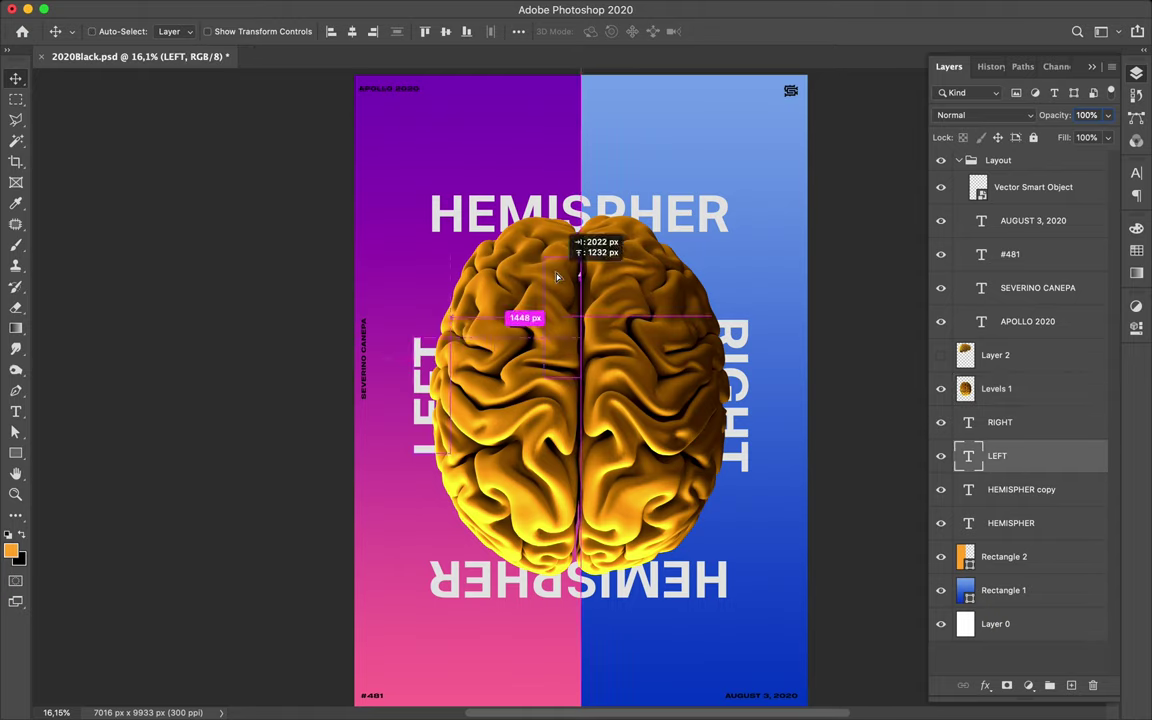
{"action": "key", "text": "ctrl+z"}
Enlarge the LEFT and RIGHT labels together to about 145%
{"action": "left_click", "coordinate": [744, 335]}
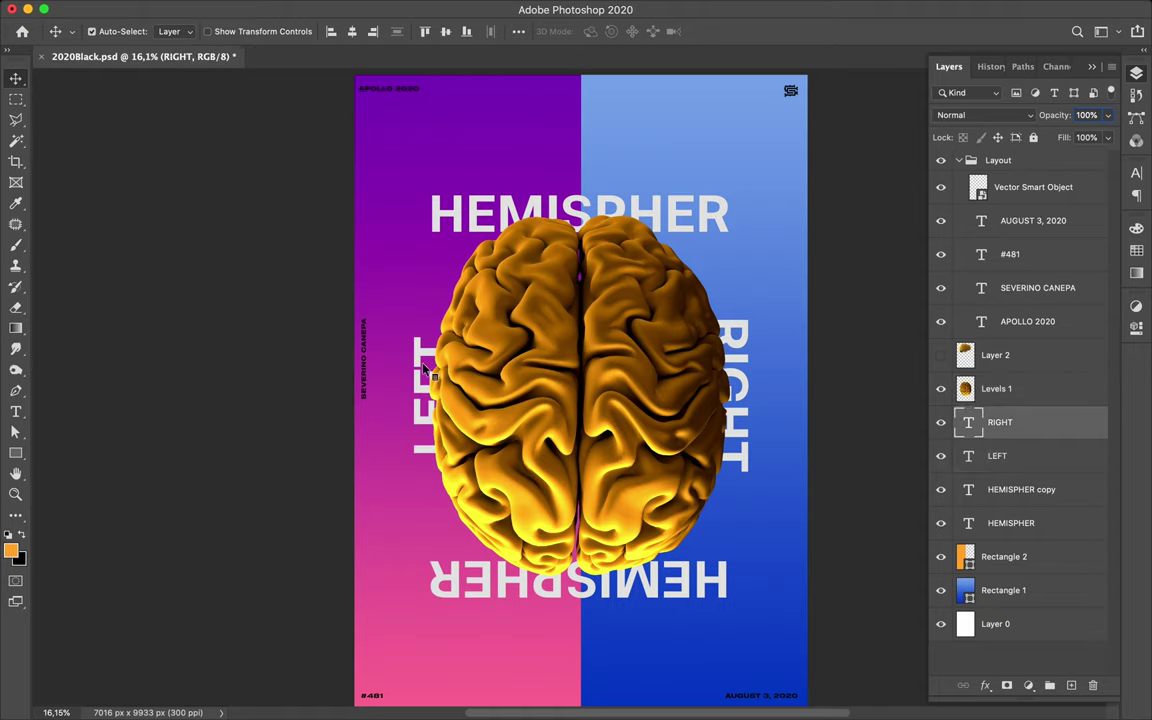
{"action": "left_click", "coordinate": [425, 395], "text": "shift"}
{"action": "key", "text": "ctrl+t"}
{"action": "left_click_drag", "start_coordinate": [580, 320], "coordinate": [580, 262]}
{"action": "left_click_drag", "start_coordinate": [581, 478], "coordinate": [581, 490]}
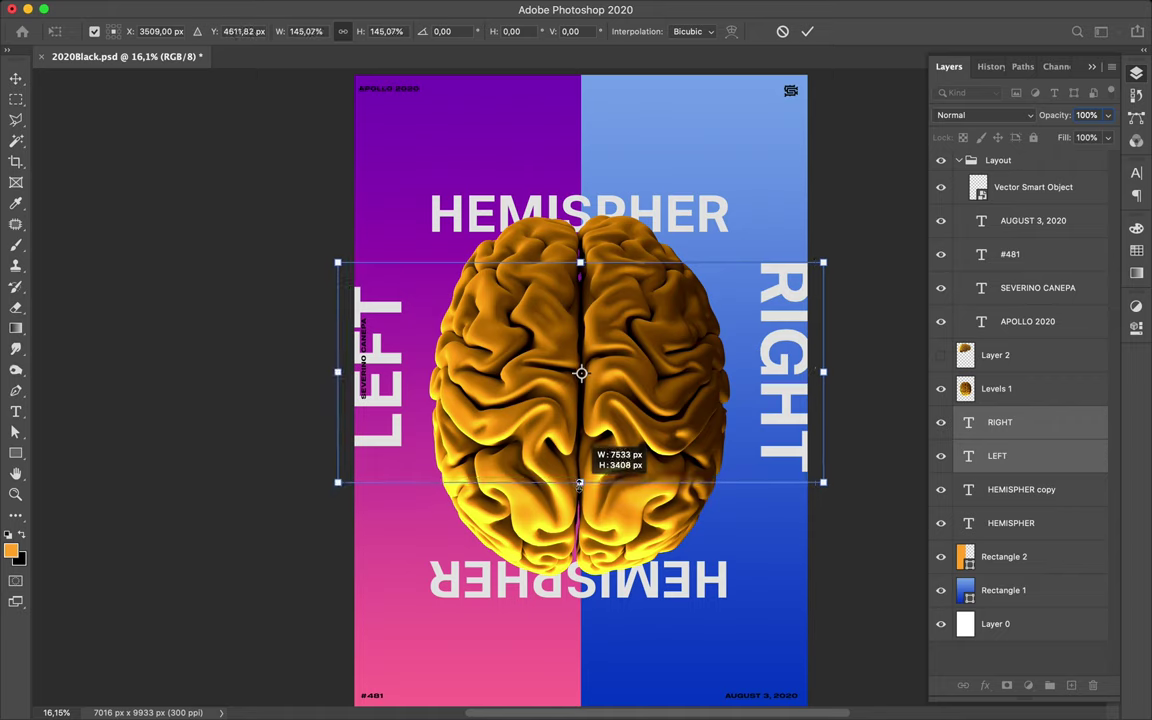
{"action": "key", "text": "Return"}
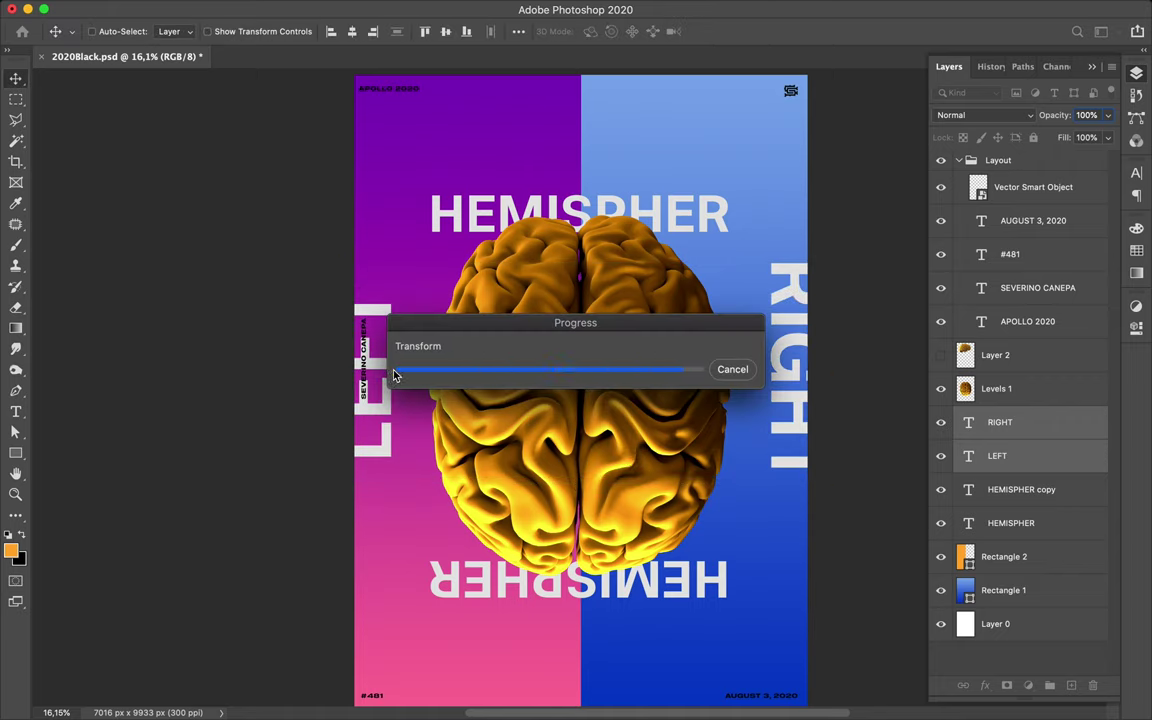
Move LEFT and RIGHT in toward the brain and duplicate HEMISPHER above itself
{"action": "left_click_drag", "start_coordinate": [388, 375], "coordinate": [449, 381]}
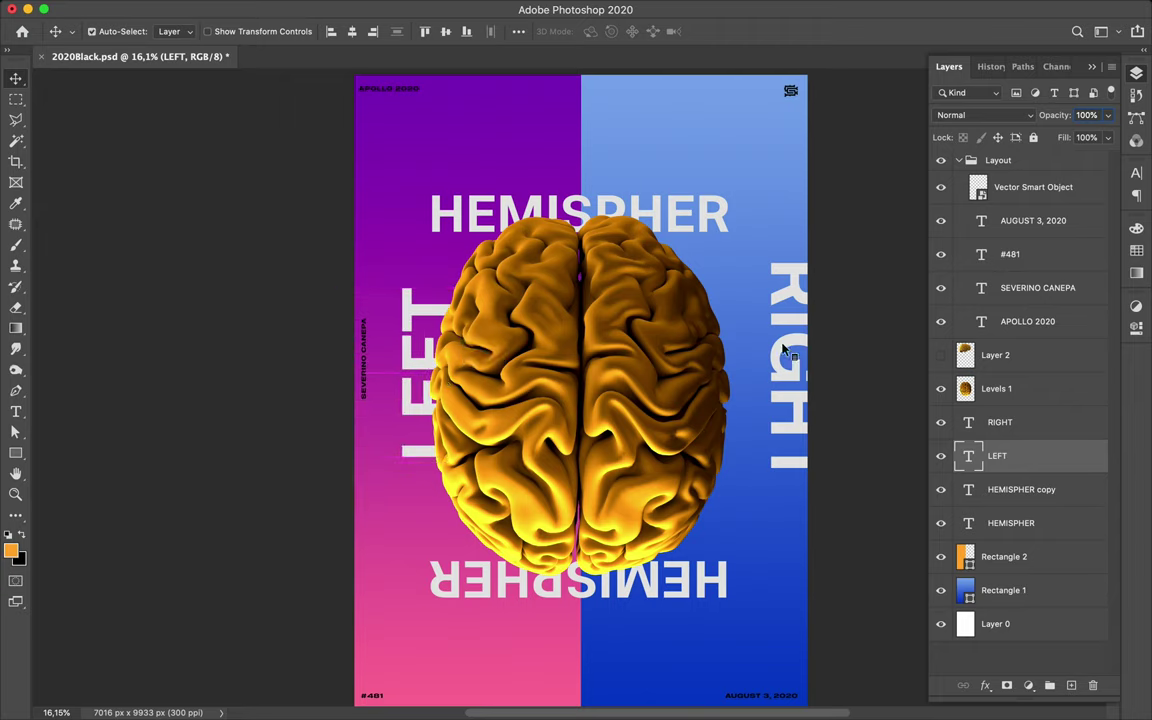
{"action": "left_click_drag", "start_coordinate": [694, 334], "coordinate": [705, 357]}
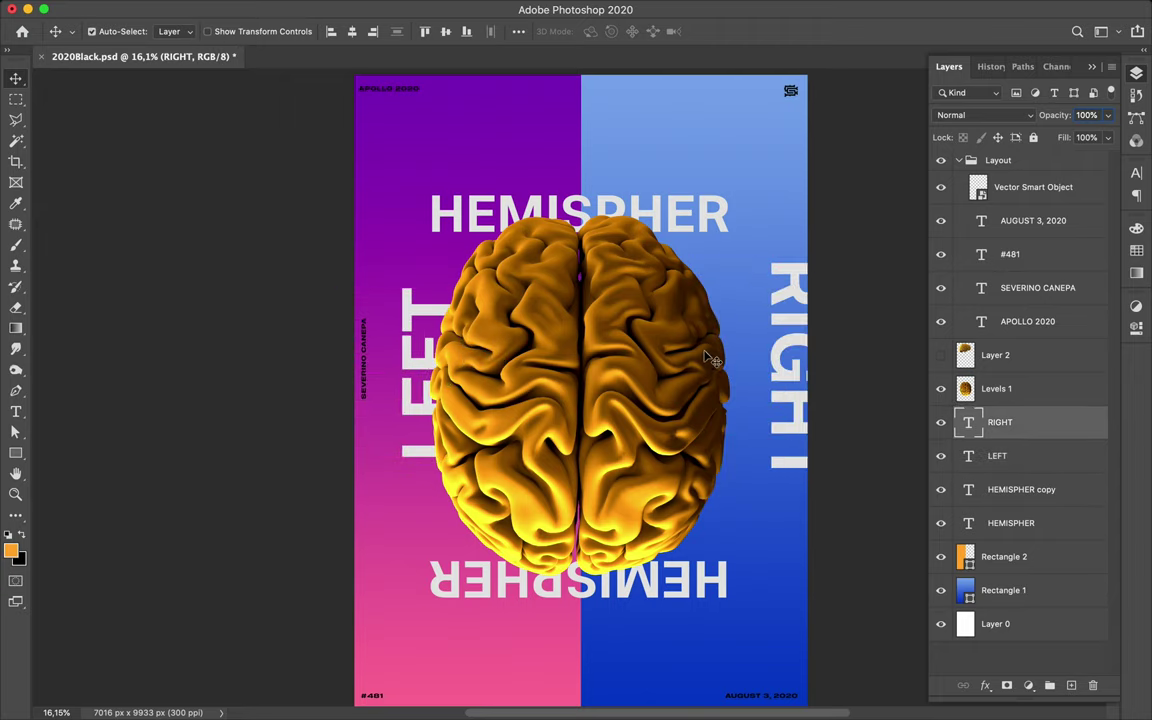
{"action": "left_click_drag", "start_coordinate": [713, 360], "coordinate": [660, 389]}
{"action": "scroll", "coordinate": [705, 238], "scroll_direction": "up", "scroll_amount": 2}
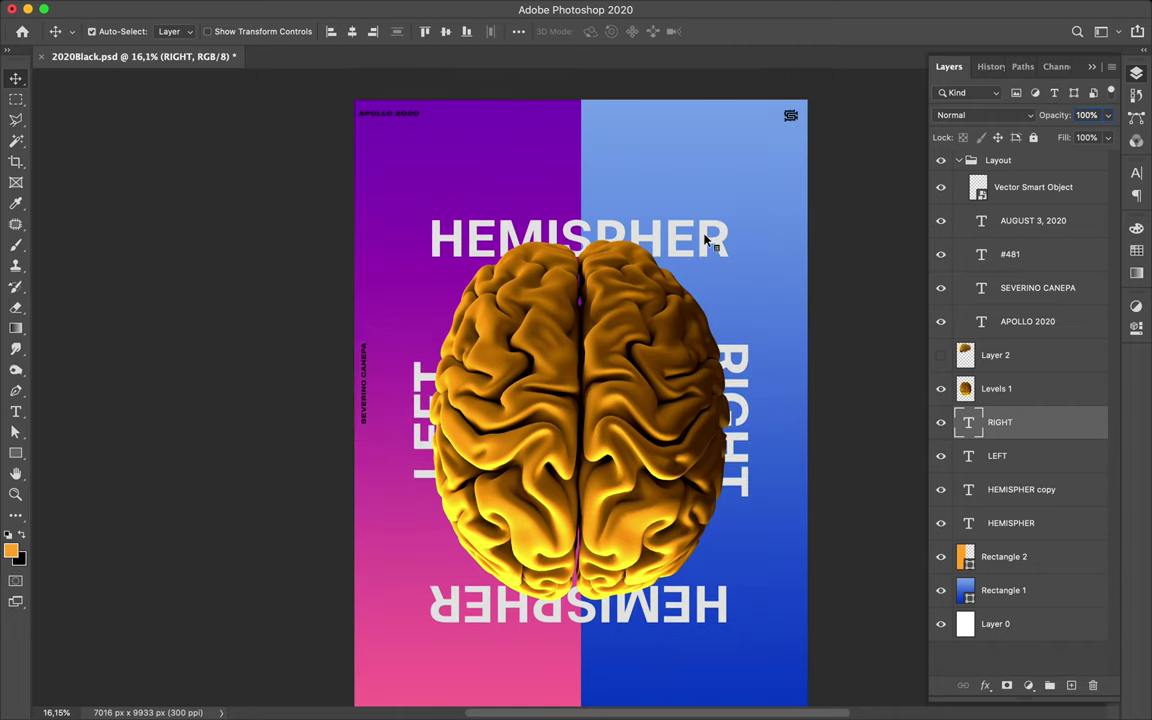
{"action": "left_click_drag", "start_coordinate": [705, 238], "coordinate": [673, 172]}
Retype the top HEMISPHER copy as GOLD
{"action": "key", "text": "t"}
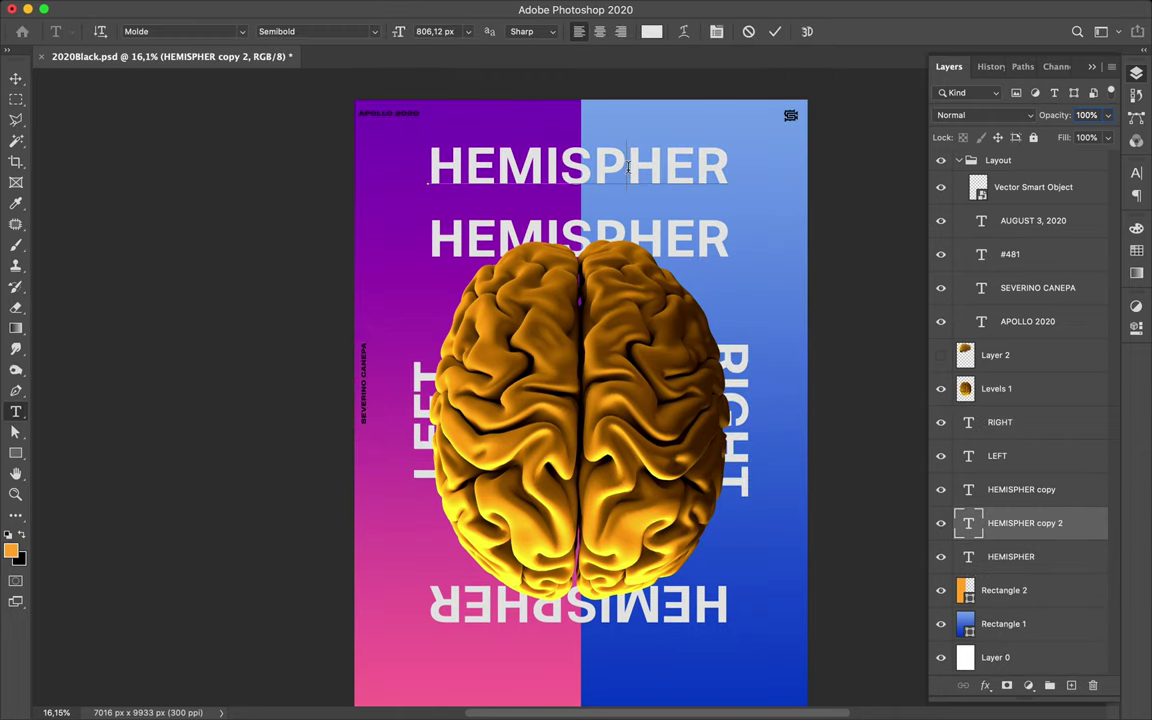
{"action": "double_click", "coordinate": [628, 168]}
{"action": "key", "text": "BackSpace"}
{"action": "type", "text": "GOLD"}
{"action": "key", "text": "ctrl+Return"}
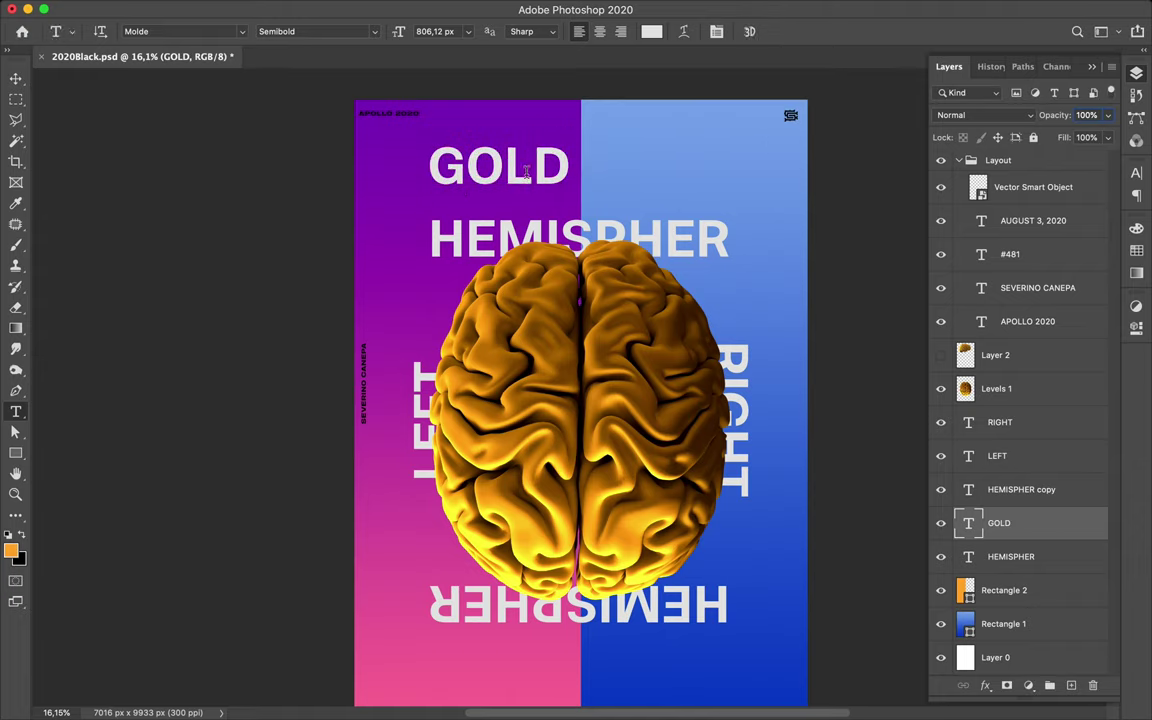
Enlarge GOLD about 210%, push it to the top edge, and copy it to the bottom
{"action": "key", "text": "ctrl+t"}
{"action": "left_click_drag", "start_coordinate": [571, 167], "coordinate": [727, 191]}
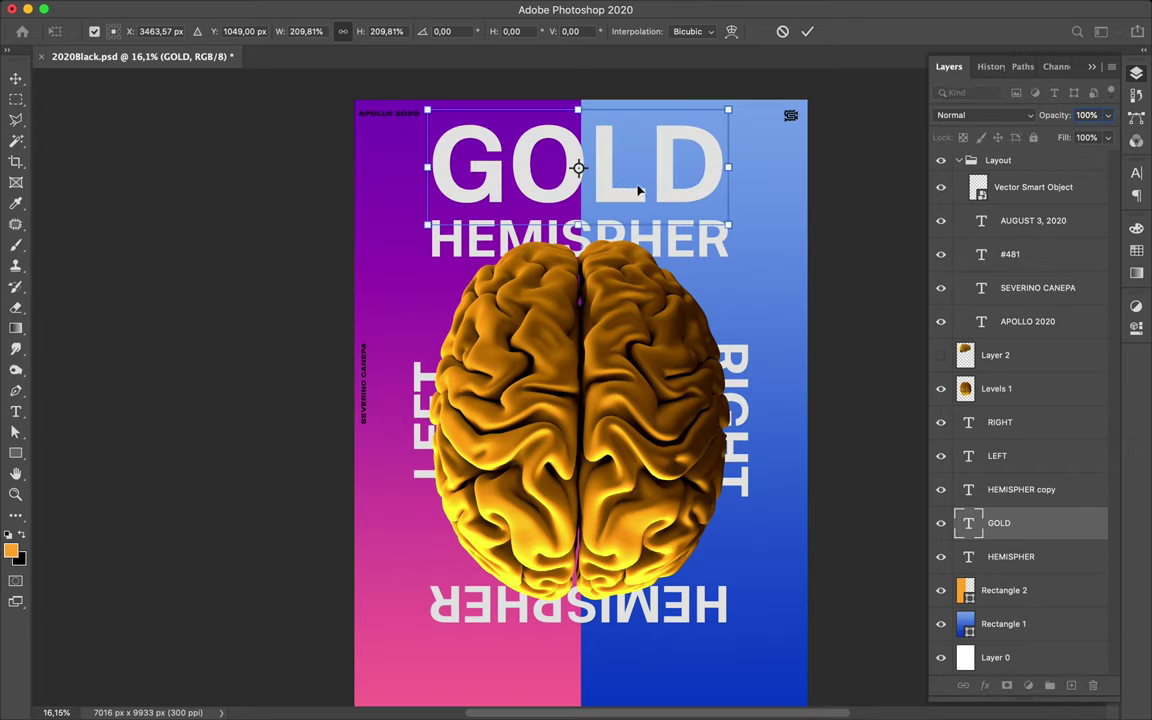
{"action": "key", "text": "Return"}
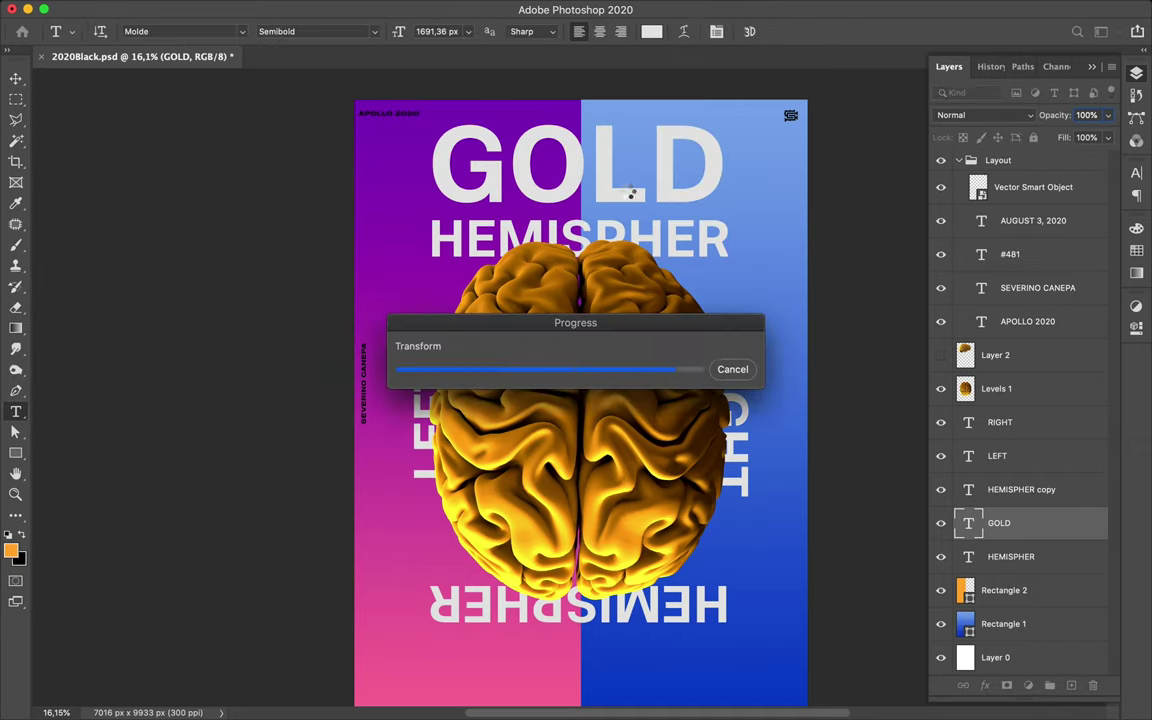
{"action": "key", "text": "v"}
{"action": "left_click_drag", "start_coordinate": [612, 188], "coordinate": [611, 152]}
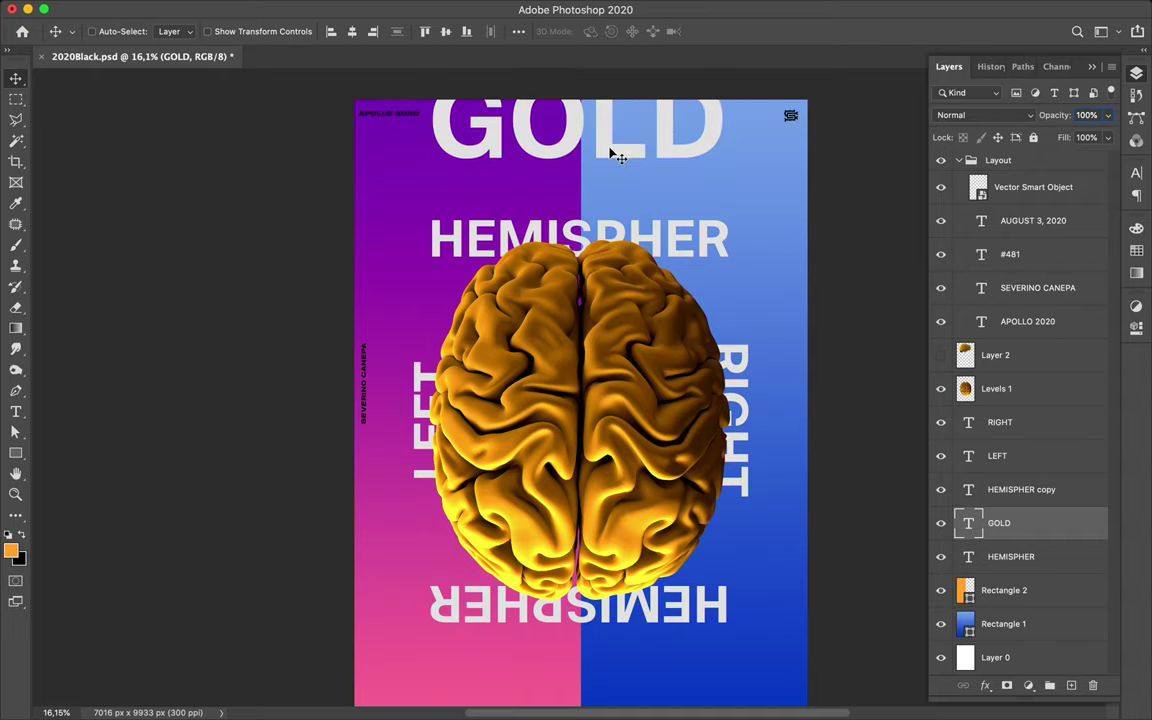
{"action": "left_click_drag", "start_coordinate": [601, 591], "coordinate": [601, 583]}
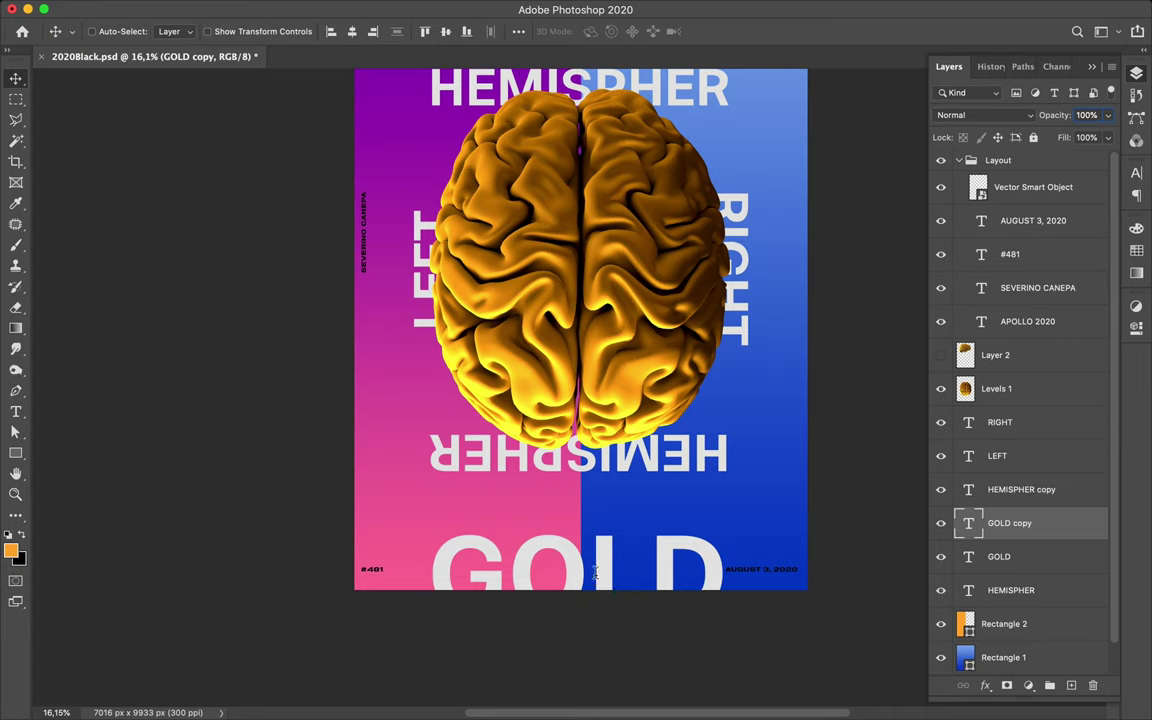
{"action": "key", "text": "t"}
{"action": "left_click", "coordinate": [590, 573]}
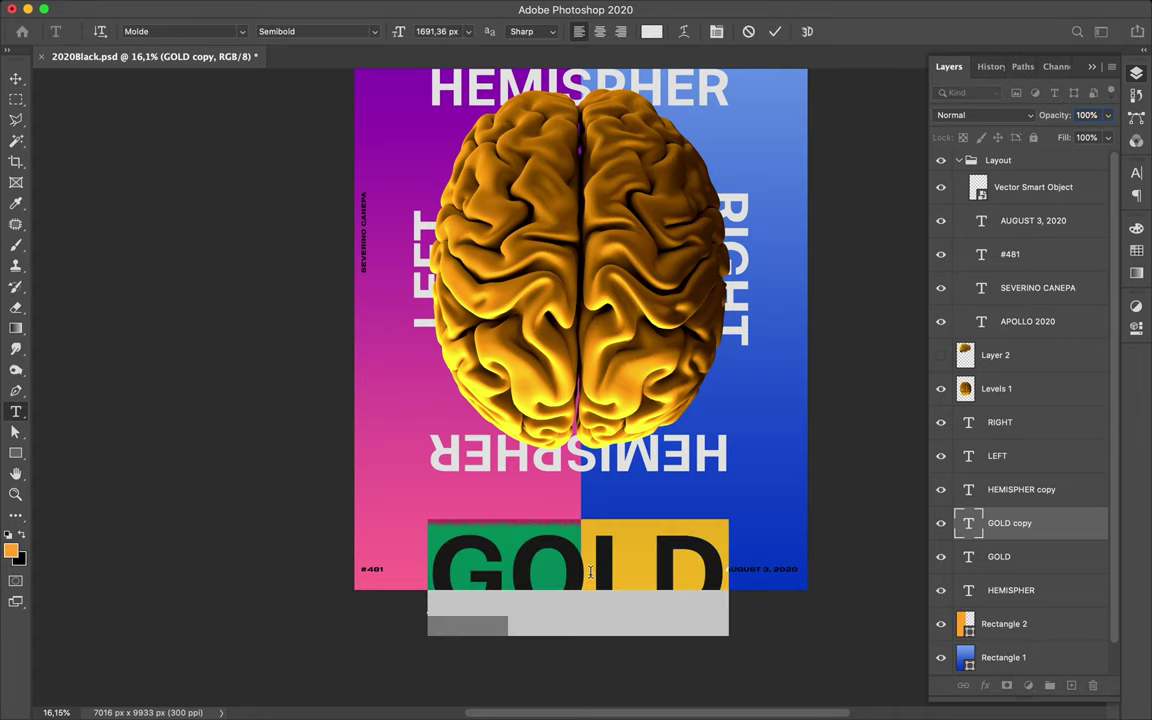
Change the bottom copy's text to BRAIN and select it with GOLD
{"action": "type", "text": "BRAIN"}
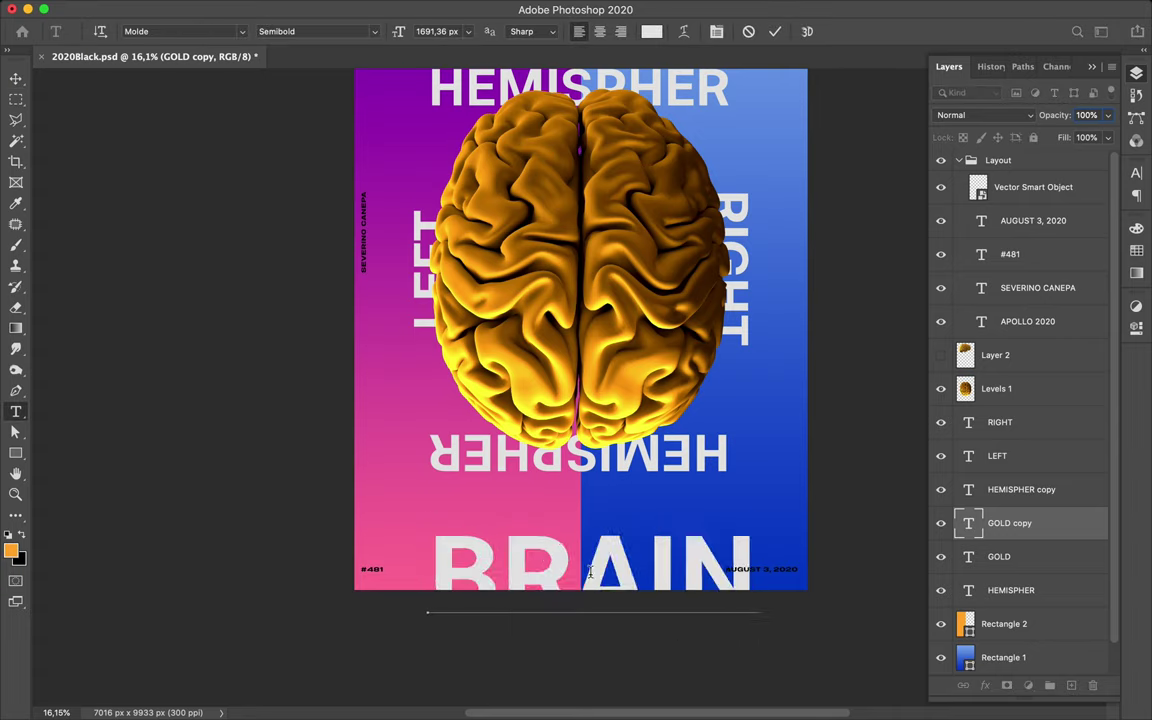
{"action": "key", "text": "Escape"}
{"action": "key", "text": "v"}
{"action": "scroll", "coordinate": [620, 510], "scroll_direction": "up", "scroll_amount": 3}
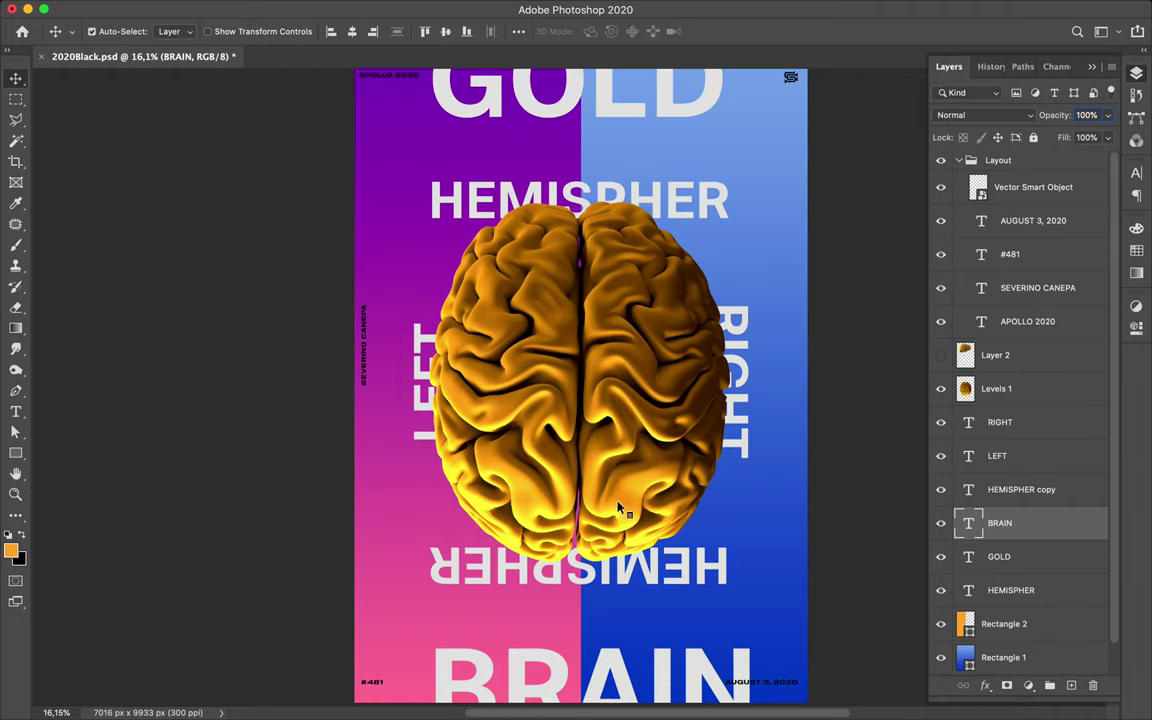
{"action": "left_click", "coordinate": [680, 113], "text": "shift"}
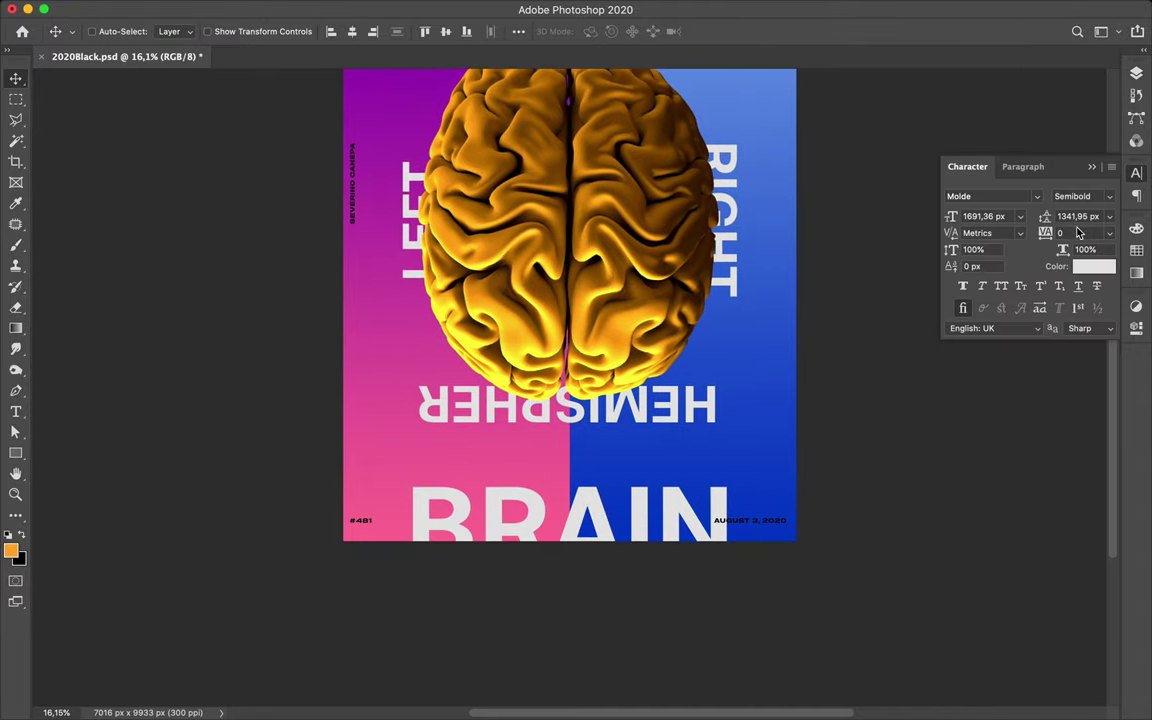
Set the titles' tracking to -70 and align them on horizontal centres
{"action": "double_click", "coordinate": [555, 532]}
{"action": "type", "text": "-70"}
{"action": "key", "text": "Return"}
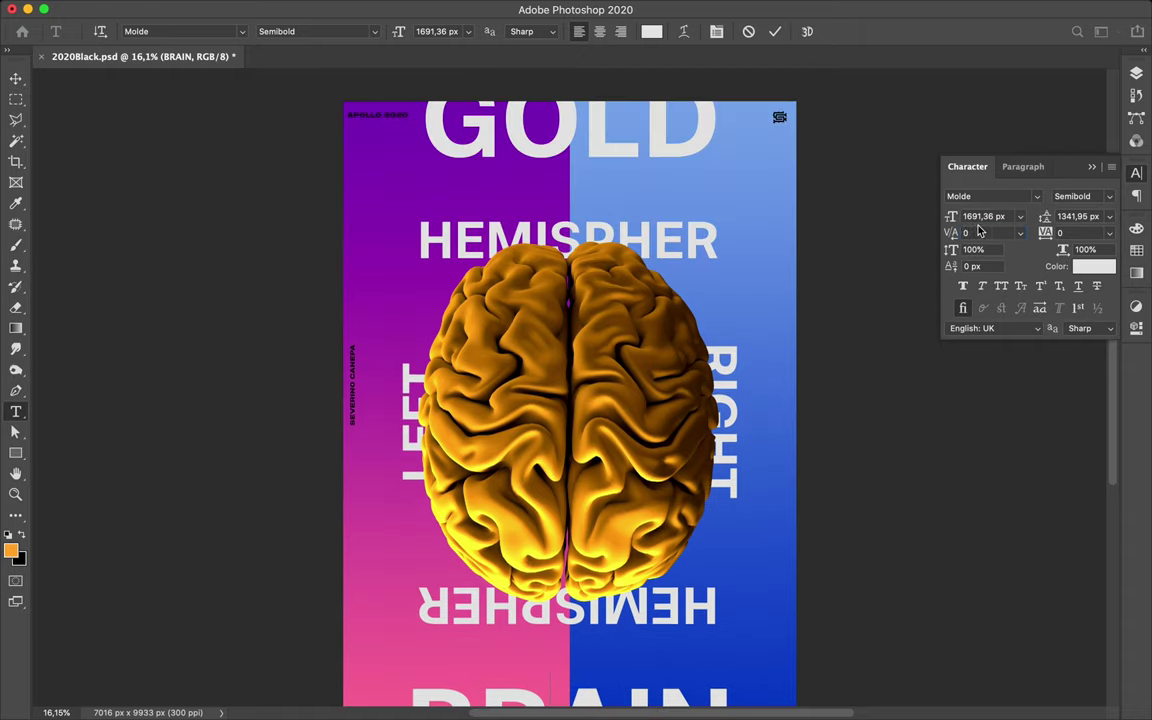
{"action": "left_click", "coordinate": [1075, 233]}
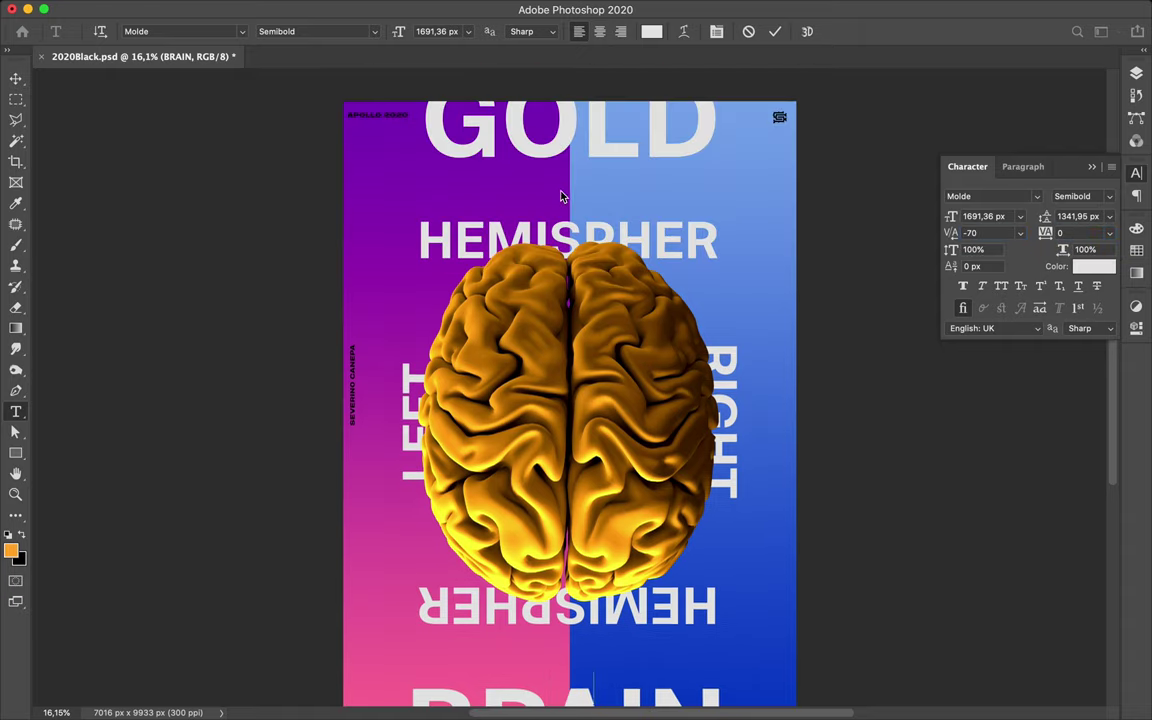
{"action": "scroll", "coordinate": [600, 206], "scroll_direction": "down", "scroll_amount": 3}
{"action": "left_click", "coordinate": [15, 78]}
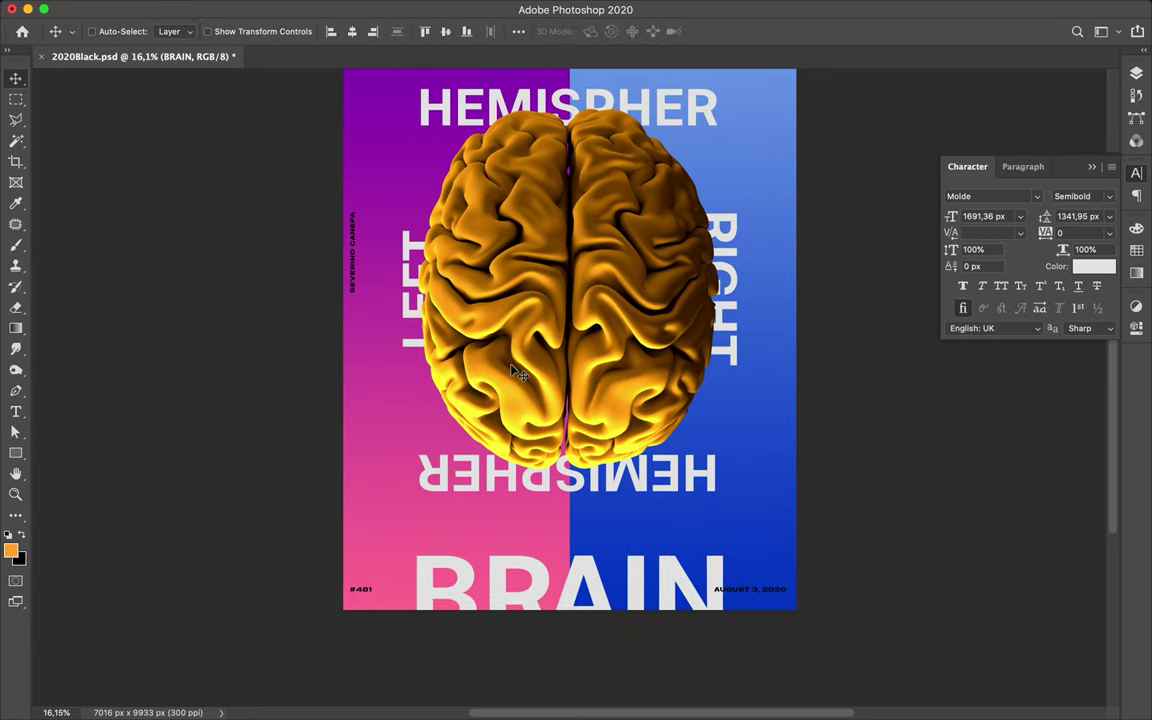
{"action": "scroll", "coordinate": [459, 327], "scroll_direction": "up", "scroll_amount": 3}
{"action": "left_click", "coordinate": [507, 318]}
Switch GOLD and BRAIN to an Expanded Molde font style
{"action": "left_click", "coordinate": [1110, 203]}
{"action": "scroll", "coordinate": [972, 211], "scroll_direction": "down", "scroll_amount": 5}
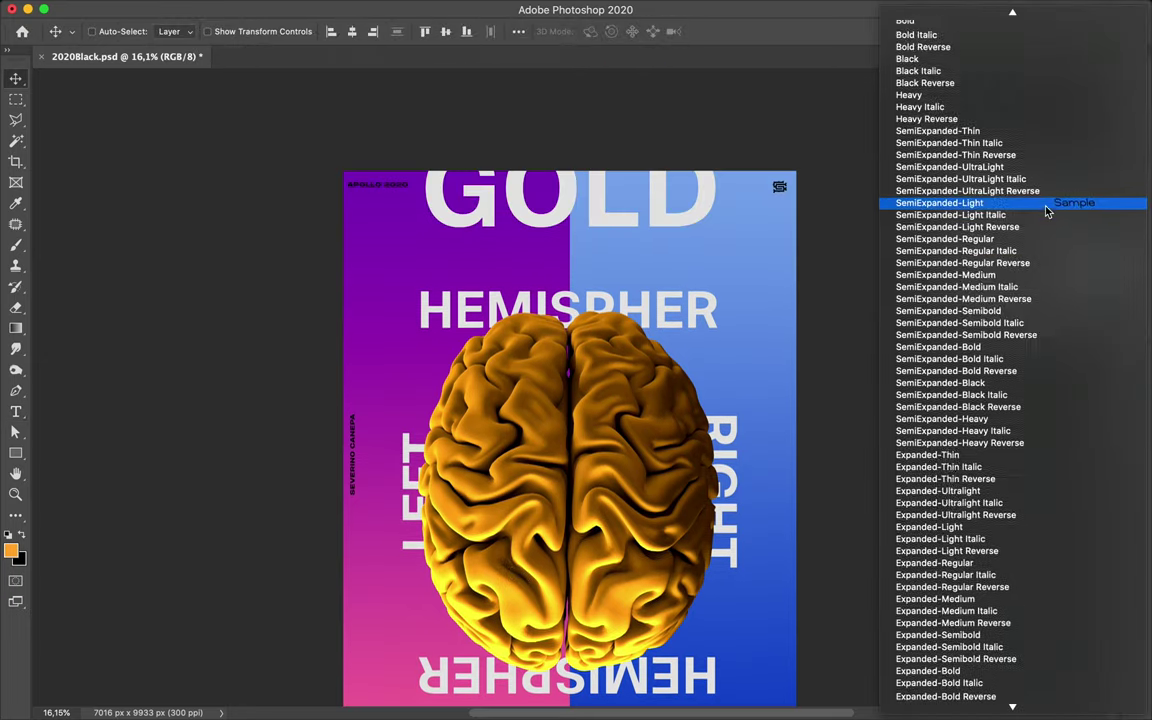
{"action": "left_click", "coordinate": [973, 647]}
{"action": "scroll", "coordinate": [751, 339], "scroll_direction": "down", "scroll_amount": 2}
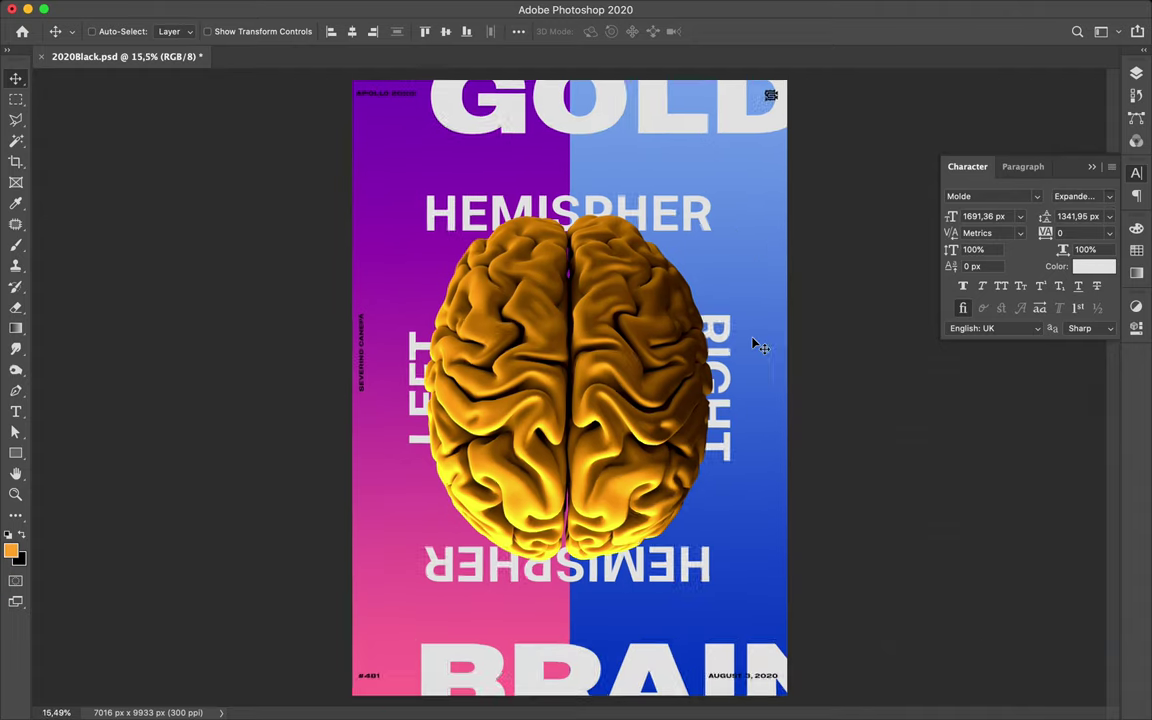
Scale both titles to about 77%, then set GOLD at the top edge and BRAIN at the bottom
{"action": "key", "text": "ctrl+t"}
{"action": "left_click_drag", "start_coordinate": [814, 388], "coordinate": [717, 388]}
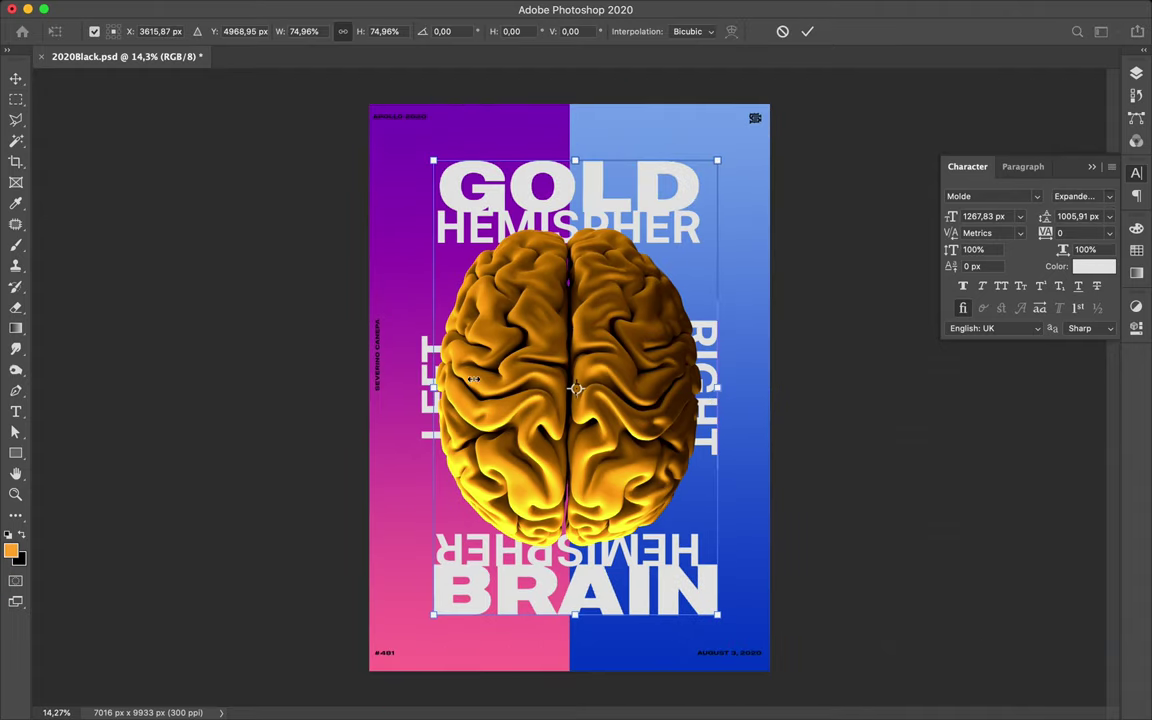
{"action": "left_click_drag", "start_coordinate": [429, 388], "coordinate": [424, 388]}
{"action": "key", "text": "Return"}
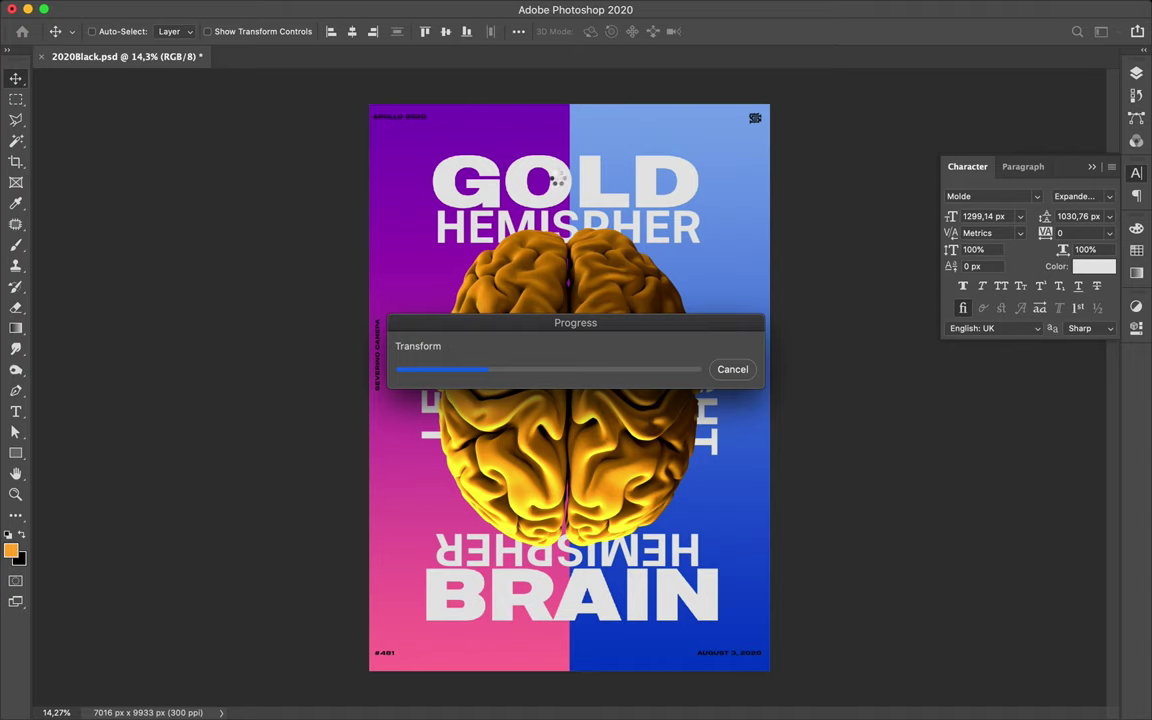
{"action": "left_click_drag", "start_coordinate": [562, 183], "coordinate": [578, 112]}
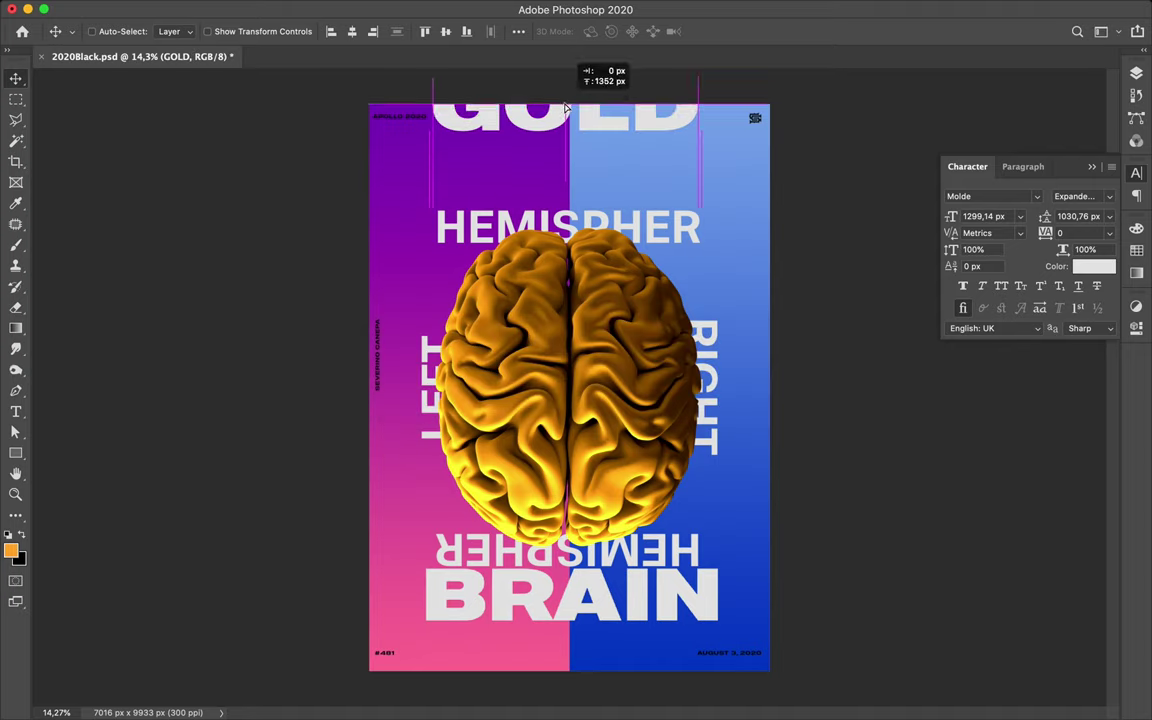
{"action": "left_click_drag", "start_coordinate": [590, 597], "coordinate": [592, 648]}
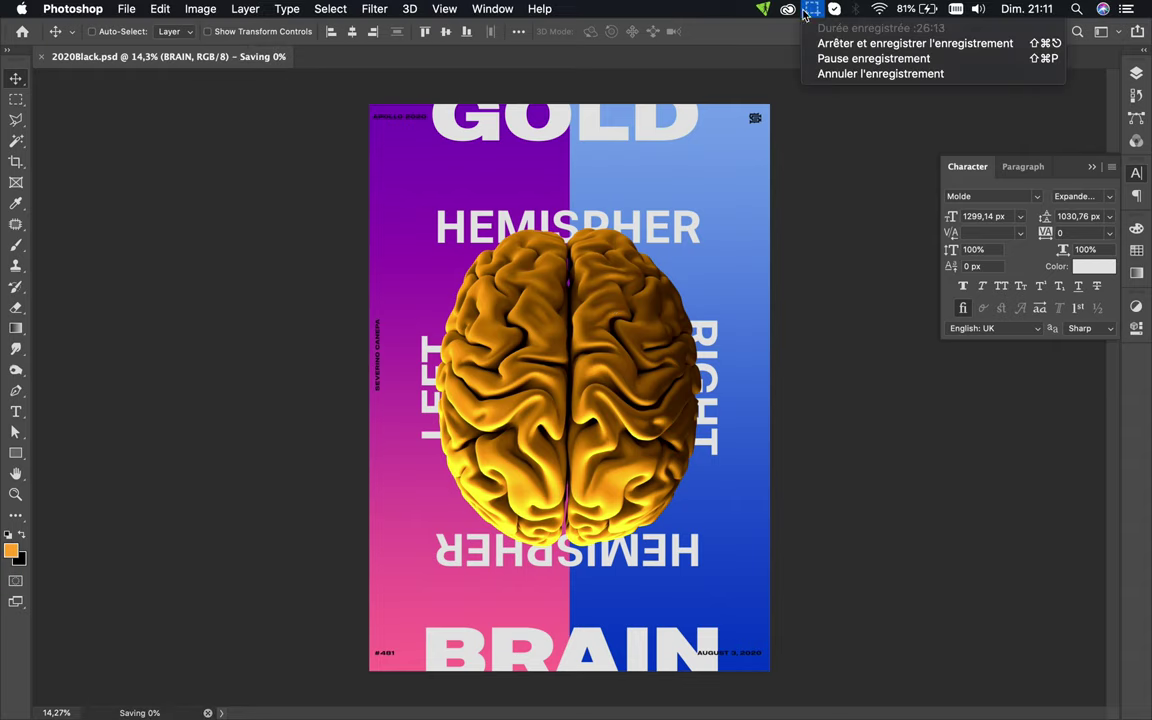
Duplicate the bottom HEMISPHER word and rotate the copy vertical along the left edge
{"action": "mouse_move", "coordinate": [575, 543]}
{"action": "left_mouse_down"}
{"action": "mouse_move", "coordinate": [445, 543]}
{"action": "mouse_move", "coordinate": [400, 530]}
{"action": "mouse_move", "coordinate": [470, 600]}
{"action": "left_mouse_up"}
{"action": "key", "text": "ctrl+t"}
{"action": "left_click_drag", "start_coordinate": [409, 484], "coordinate": [408, 295]}
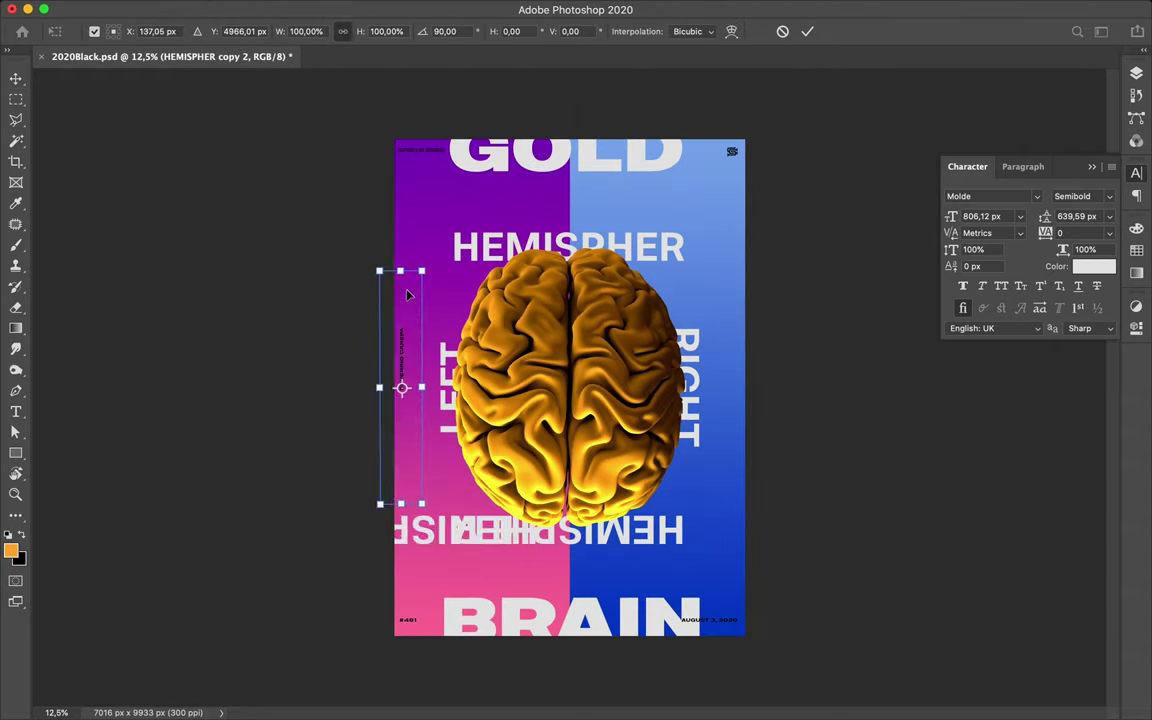
{"action": "key", "text": "Return"}
Move the credit line to bottom-left and add a vertical HEMISPHER copy on the right edge
{"action": "left_click_drag", "start_coordinate": [401, 362], "coordinate": [401, 567]}
{"action": "left_click_drag", "start_coordinate": [495, 255], "coordinate": [608, 250]}
{"action": "key", "text": "ctrl+t"}
{"action": "left_click_drag", "start_coordinate": [805, 280], "coordinate": [746, 150]}
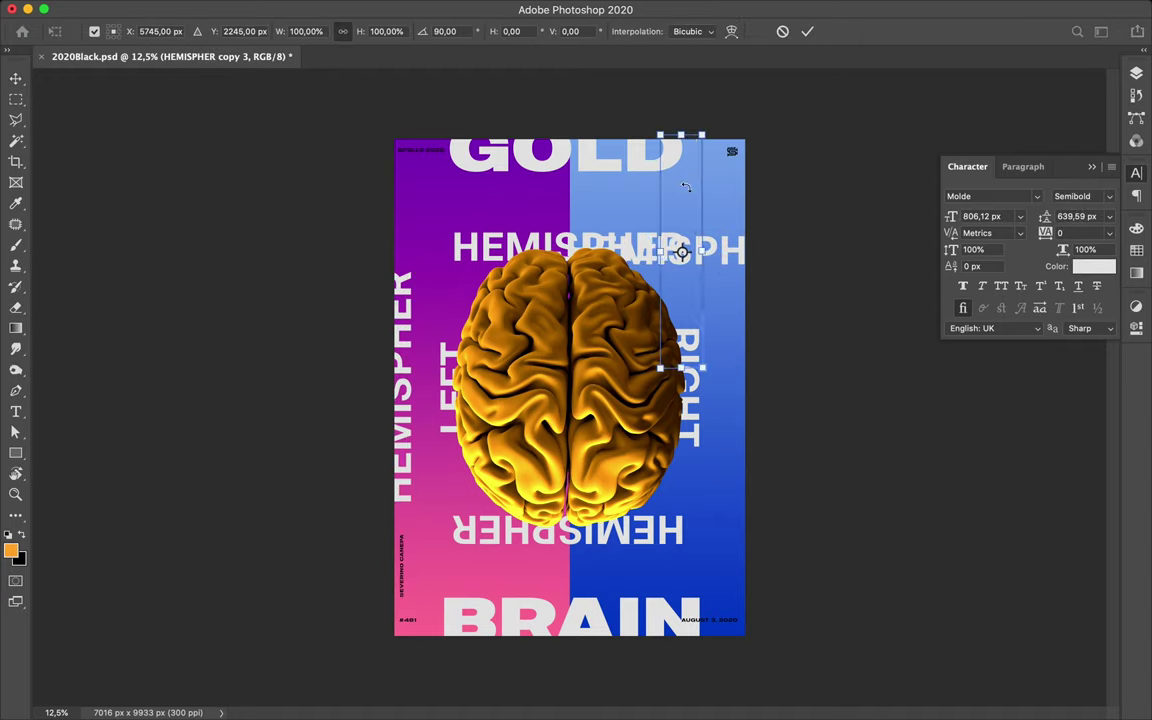
{"action": "left_click_drag", "start_coordinate": [700, 250], "coordinate": [745, 323]}
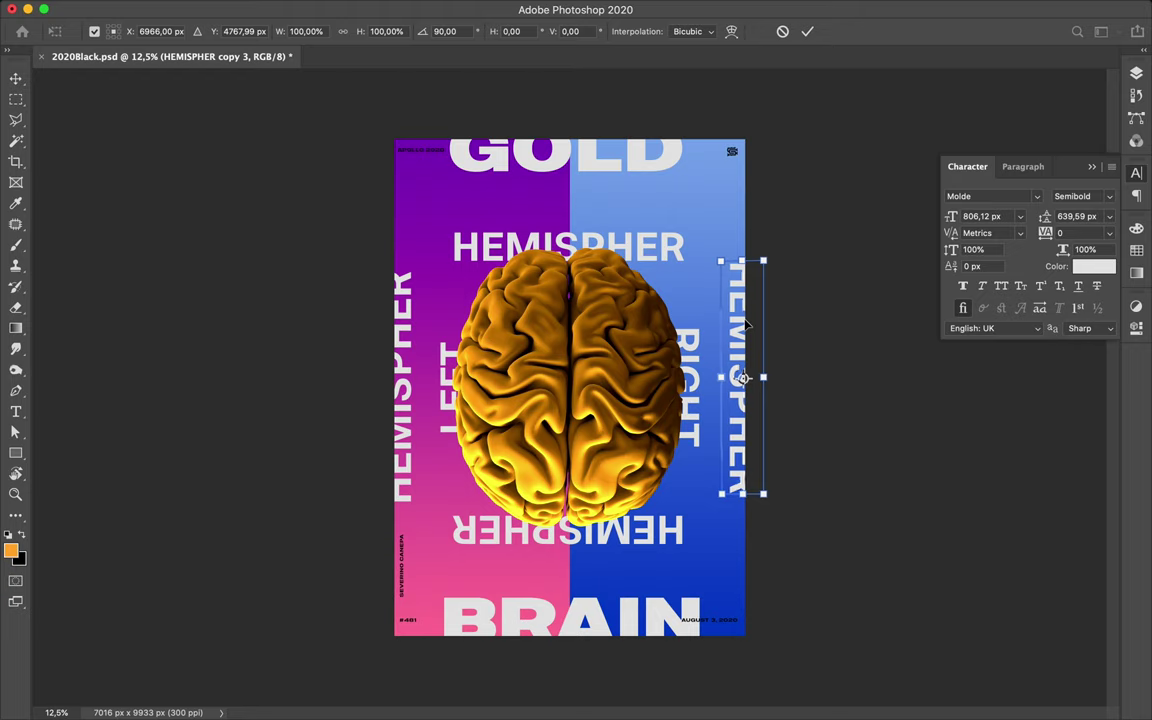
{"action": "key", "text": "Return"}
{"action": "left_click", "coordinate": [518, 31]}
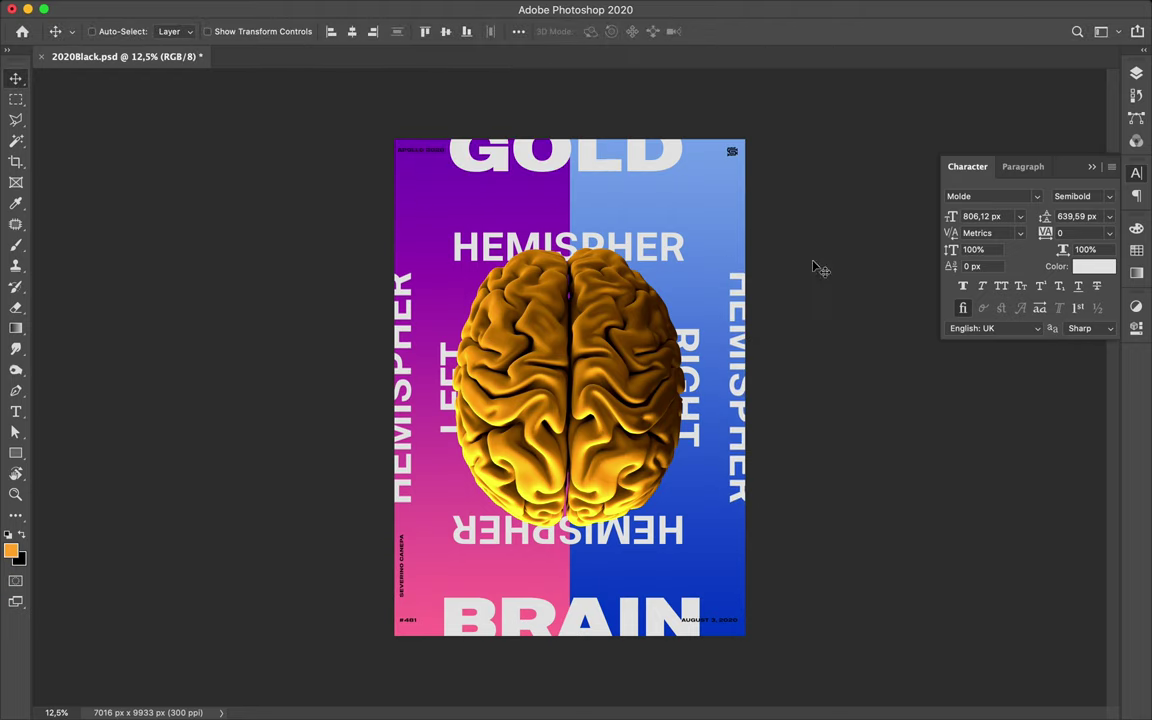
Set the side texts' font style to Expanded-Heavy
{"action": "left_click", "coordinate": [1113, 201]}
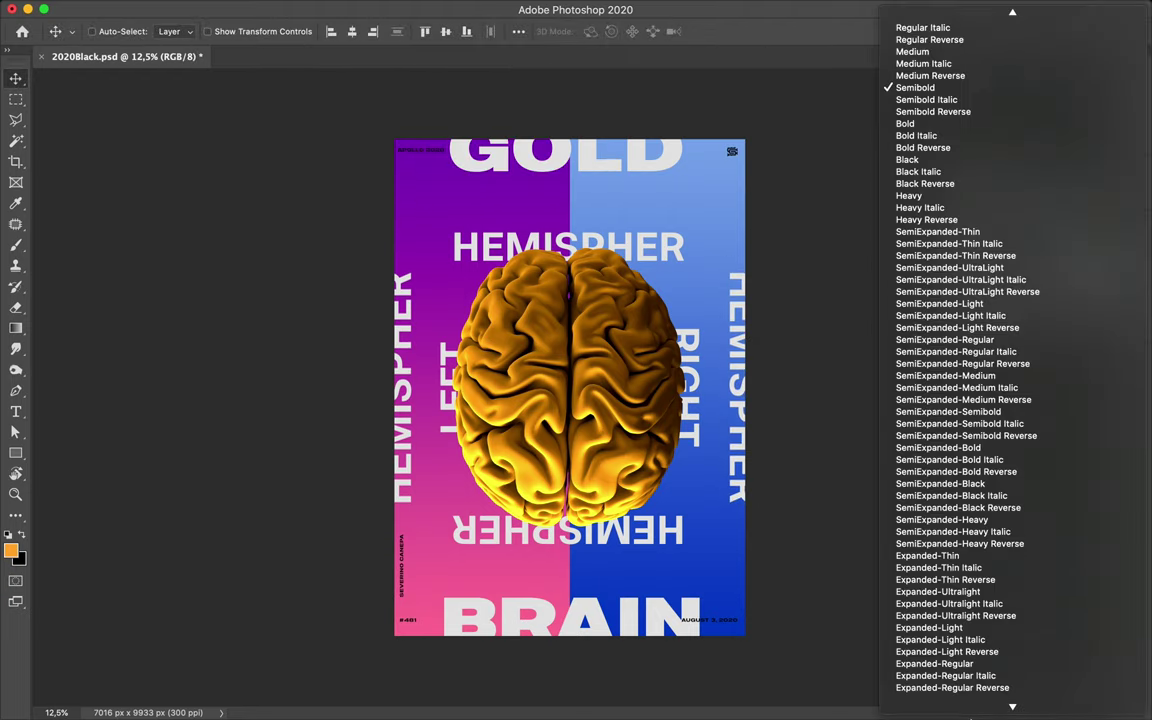
{"action": "left_click", "coordinate": [960, 677]}
{"action": "left_click", "coordinate": [1111, 196]}
{"action": "left_click", "coordinate": [1092, 146]}
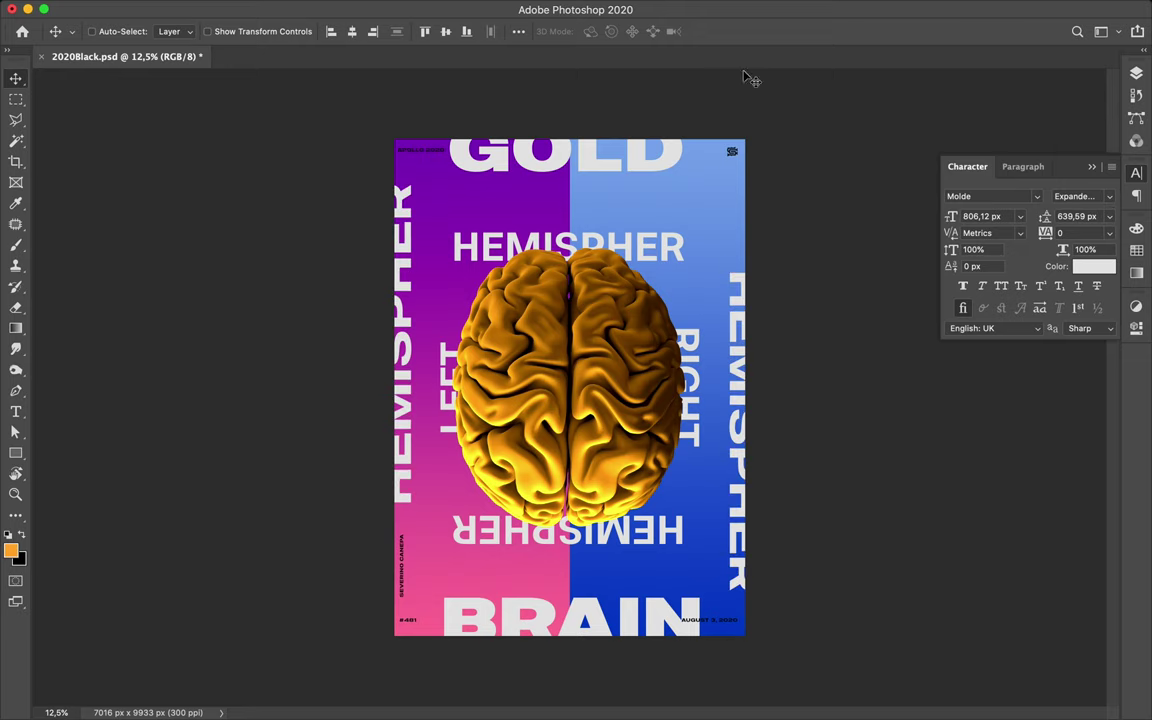
Retype the top HEMISPHER word as FRONT and the bottom one as BACK
{"action": "left_click", "coordinate": [565, 240]}
{"action": "double_click", "coordinate": [613, 240]}
{"action": "type", "text": "FRONT"}
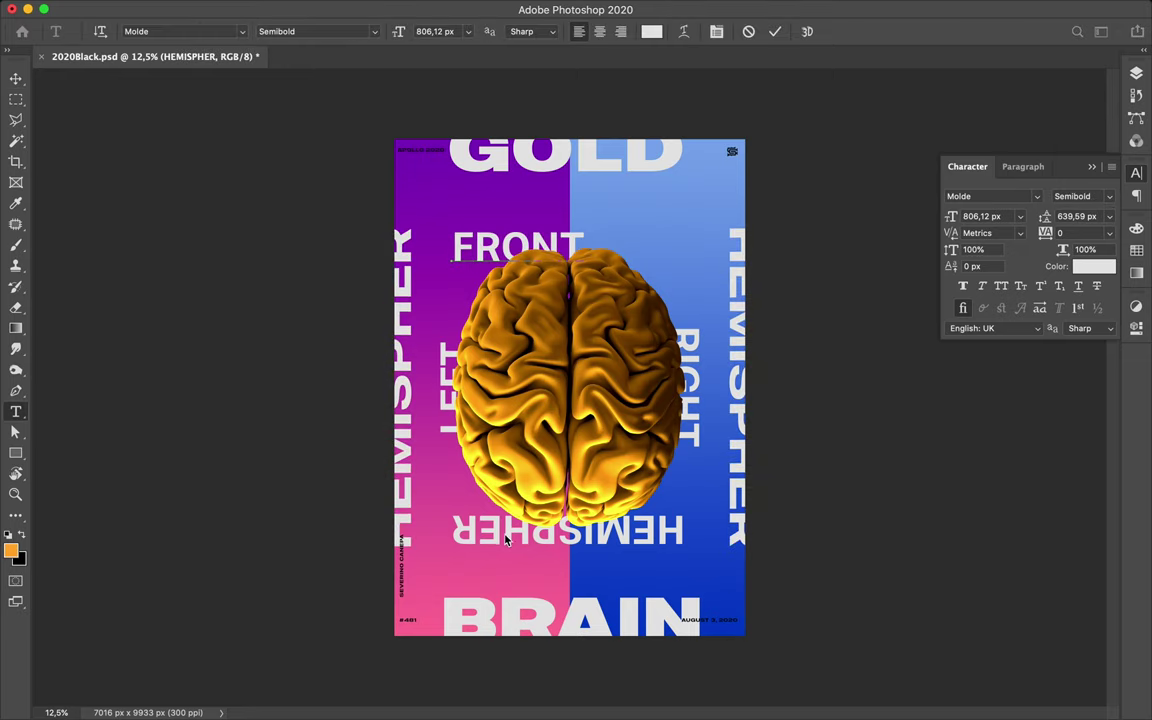
{"action": "double_click", "coordinate": [506, 530]}
{"action": "type", "text": "BACK"}
{"action": "key", "text": "Escape"}
{"action": "key", "text": "v"}
Centre FRONT and BACK horizontally and give them a compressed font style
{"action": "left_click", "coordinate": [500, 245], "text": "shift"}
{"action": "left_click", "coordinate": [354, 32]}
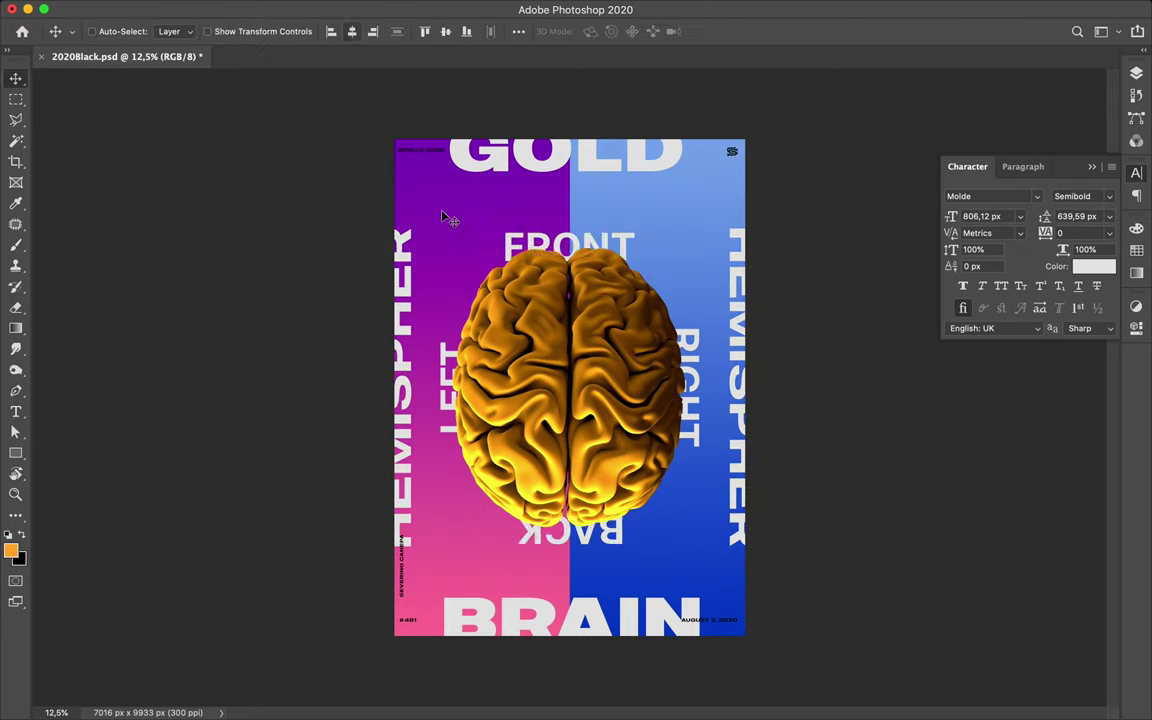
{"action": "left_click", "coordinate": [1080, 196]}
{"action": "left_click", "coordinate": [960, 134]}
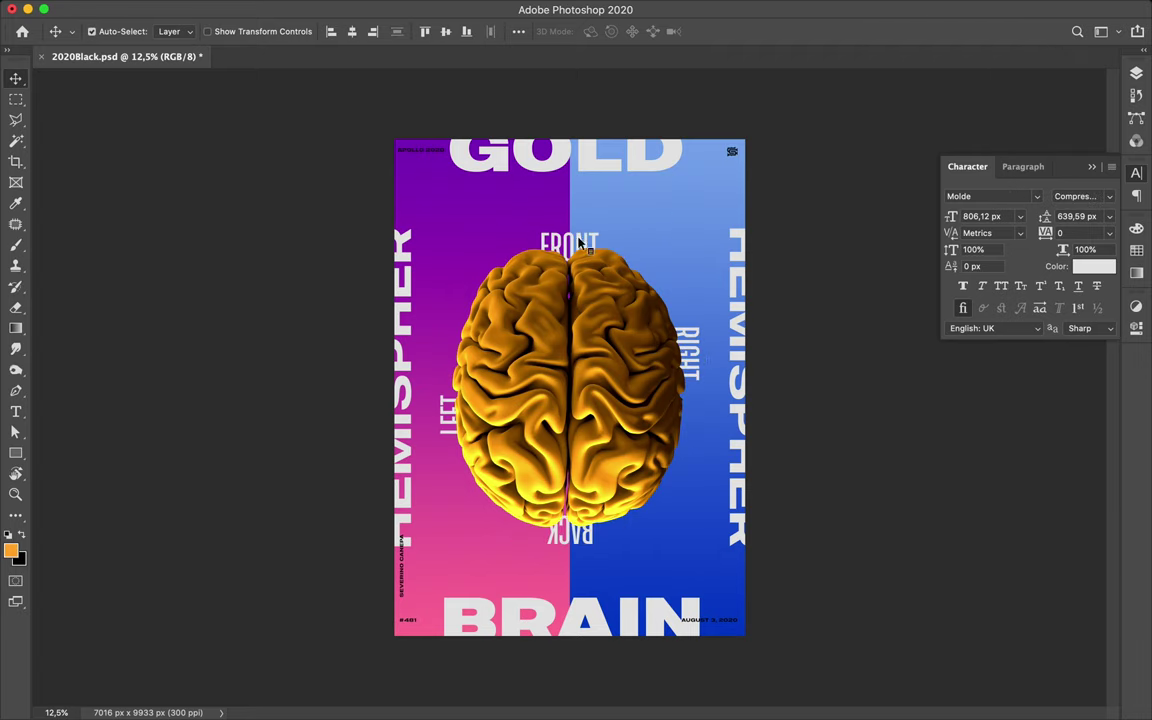
Change the label text colour to pure white
{"action": "left_click", "coordinate": [1094, 266]}
{"action": "left_click", "coordinate": [569, 401]}
{"action": "left_click", "coordinate": [1094, 266]}
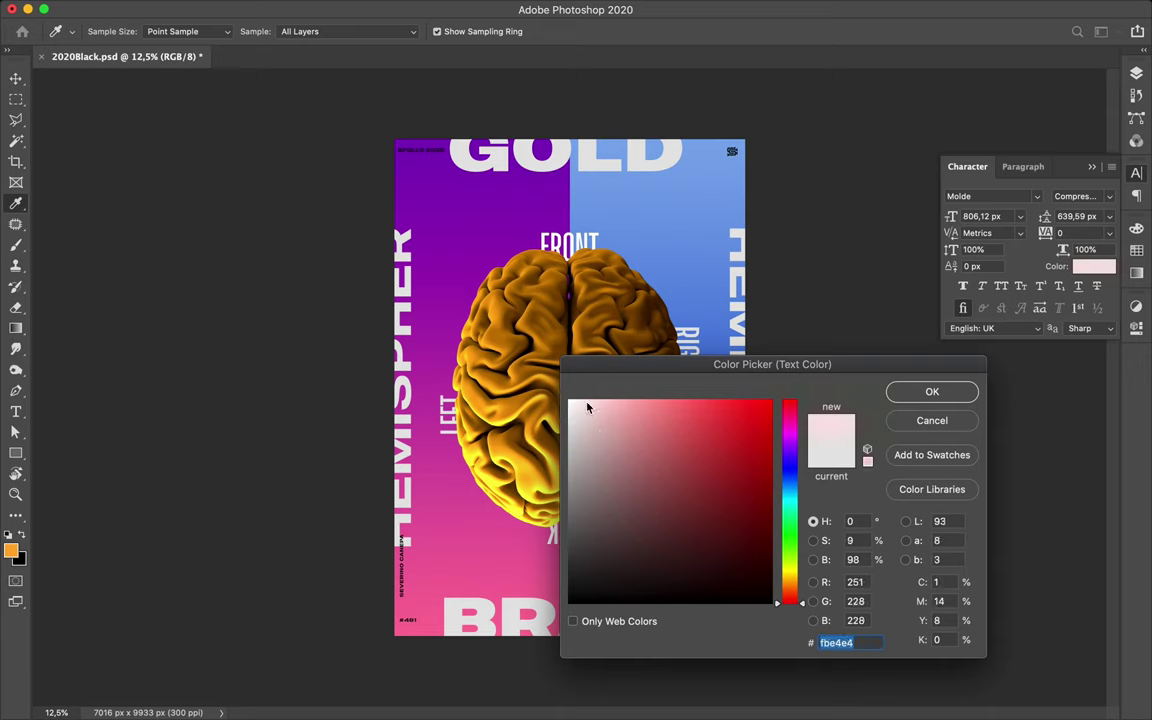
{"action": "left_click", "coordinate": [586, 404]}
{"action": "left_click", "coordinate": [931, 391]}
Centre LEFT and RIGHT vertically, enlarge them, and select the RIGHT label layer
{"action": "left_click", "coordinate": [689, 352], "text": "shift"}
{"action": "left_click", "coordinate": [446, 31]}
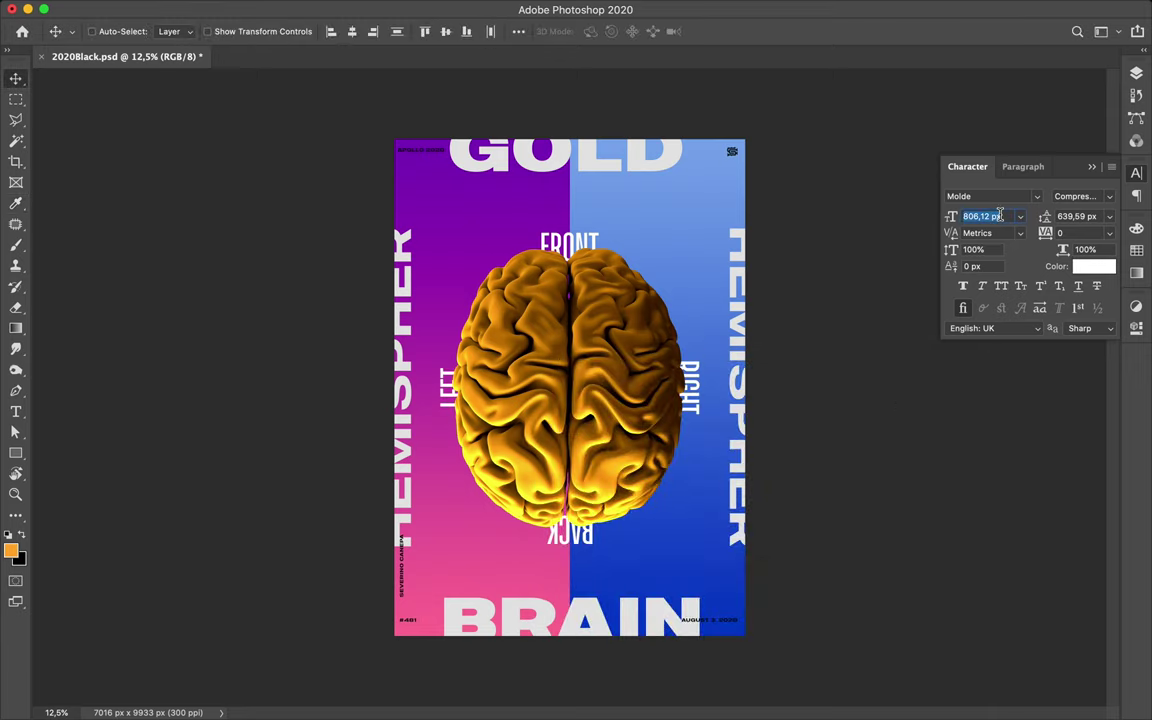
{"action": "key", "text": "shift+Up"}
{"action": "key", "text": "shift+Up"}
{"action": "key", "text": "shift+Up"}
{"action": "type", "text": "896"}
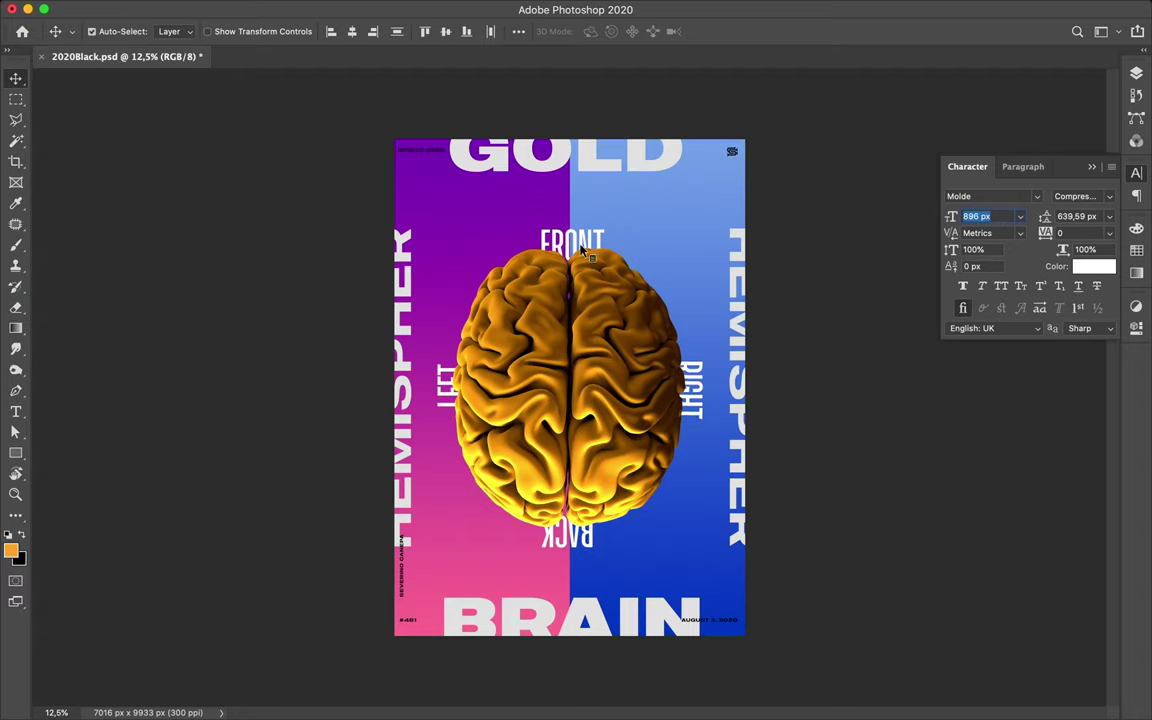
{"action": "left_click", "coordinate": [440, 392]}
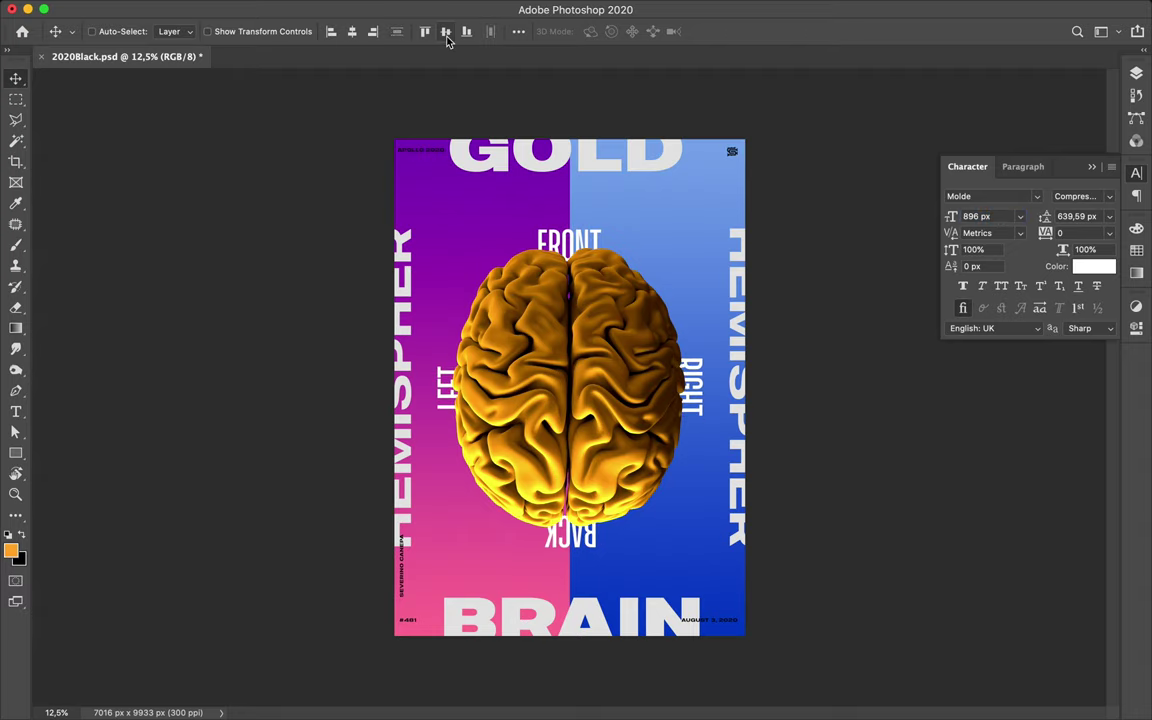
{"action": "left_click", "coordinate": [688, 388], "text": "super"}
{"action": "left_click", "coordinate": [1136, 73]}
Move the FRONT layer just below RIGHT, then add and discard a mask on Levels 1
{"action": "left_click", "coordinate": [568, 255]}
{"action": "mouse_move", "coordinate": [1000, 657]}
{"action": "left_mouse_down"}
{"action": "mouse_move", "coordinate": [1021, 347]}
{"action": "mouse_move", "coordinate": [1018, 363]}
{"action": "left_mouse_up"}
{"action": "left_click", "coordinate": [1040, 458]}
{"action": "left_click", "coordinate": [1006, 685]}
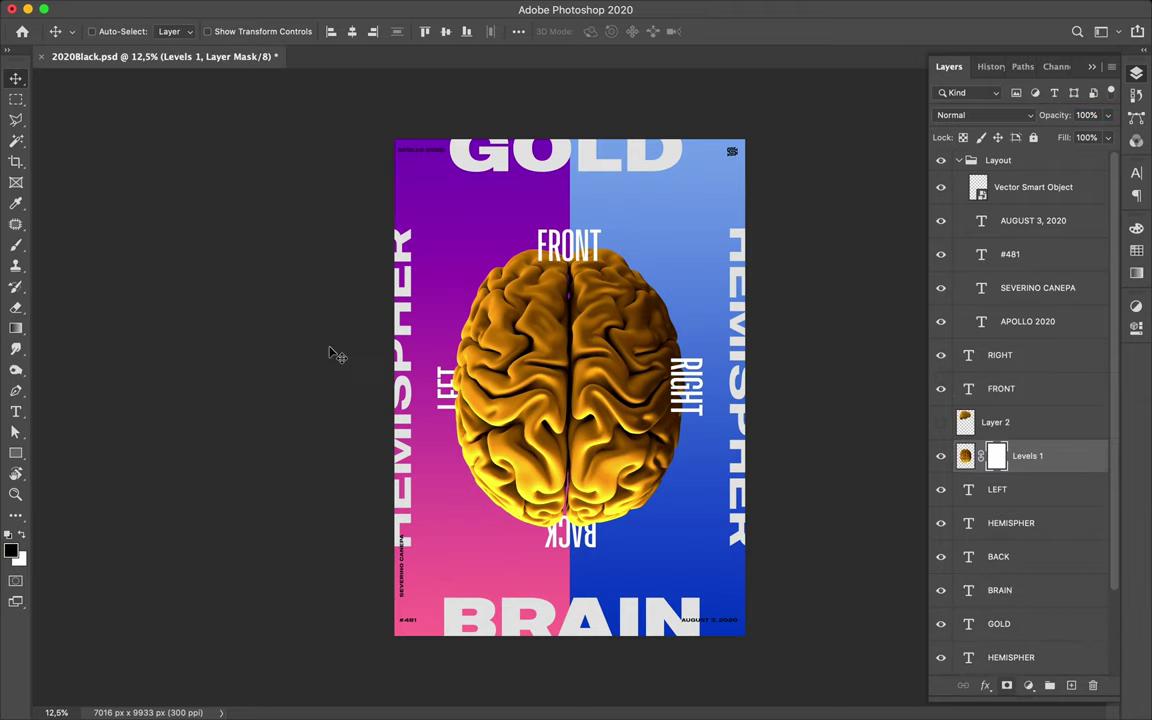
{"action": "key", "text": "m"}
{"action": "left_click_drag", "start_coordinate": [500, 297], "coordinate": [522, 315]}
{"action": "left_click_drag", "start_coordinate": [996, 456], "coordinate": [1093, 685]}
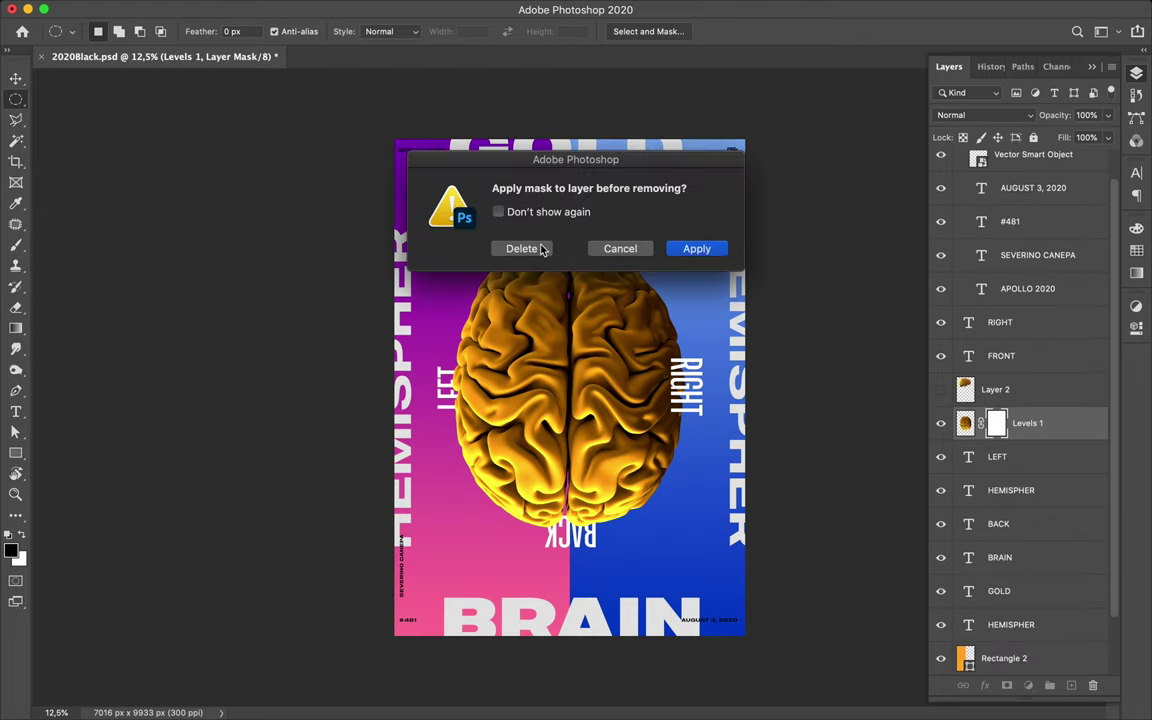
{"action": "left_click", "coordinate": [541, 249]}
Cut a small circle from the brain onto a new layer and move it up-left
{"action": "left_click_drag", "start_coordinate": [529, 326], "coordinate": [530, 327]}
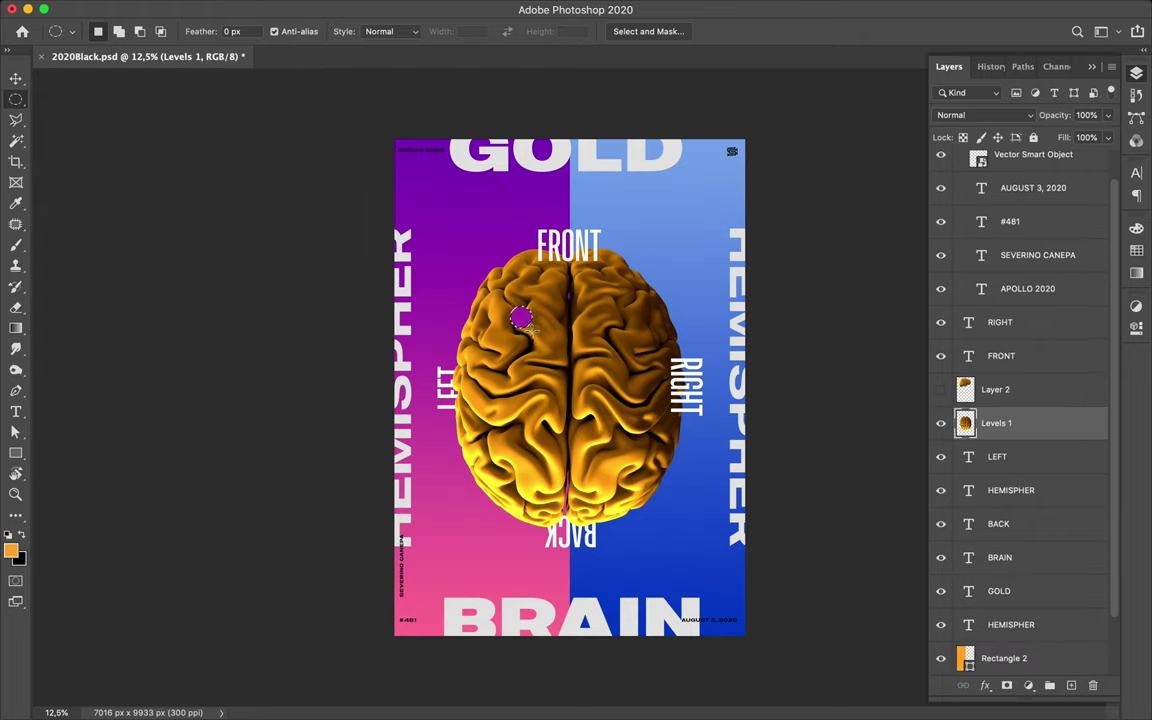
{"action": "key", "text": "ctrl+shift+j"}
{"action": "left_click_drag", "start_coordinate": [520, 318], "coordinate": [463, 240]}
Copy a second brain circle onto a new layer and move it down-right
{"action": "left_click_drag", "start_coordinate": [613, 438], "coordinate": [649, 473]}
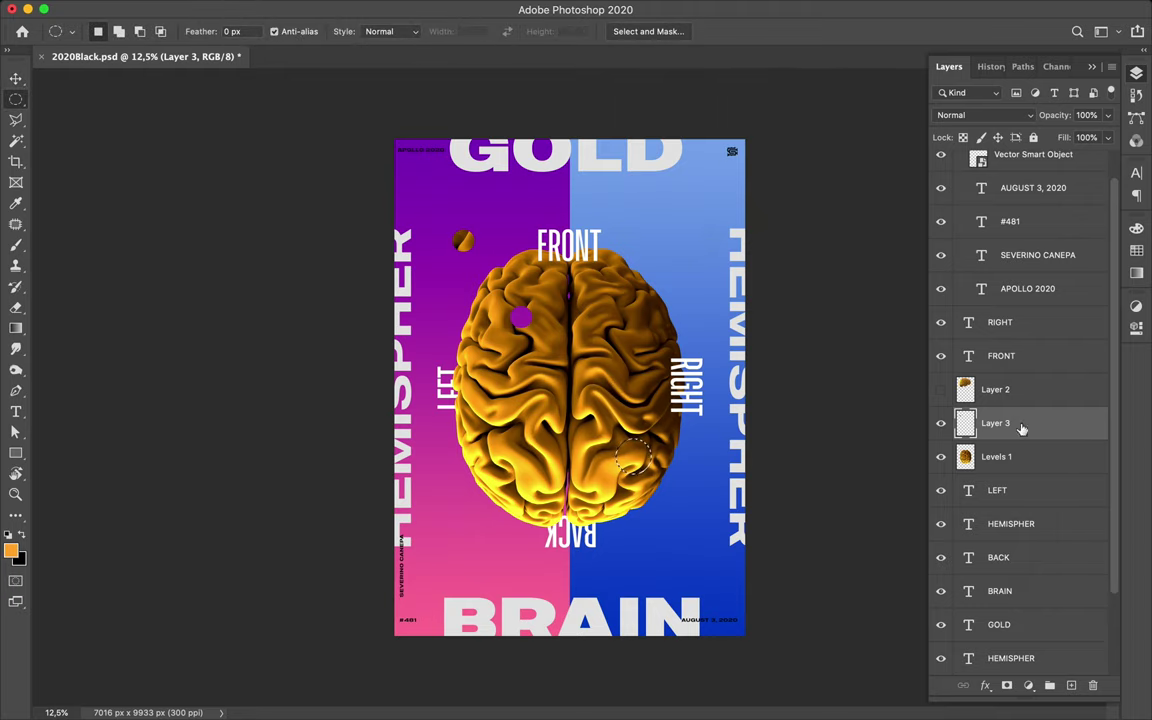
{"action": "left_click", "coordinate": [985, 462]}
{"action": "key", "text": "ctrl+j"}
{"action": "key", "text": "ctrl+z"}
{"action": "key", "text": "ctrl+j"}
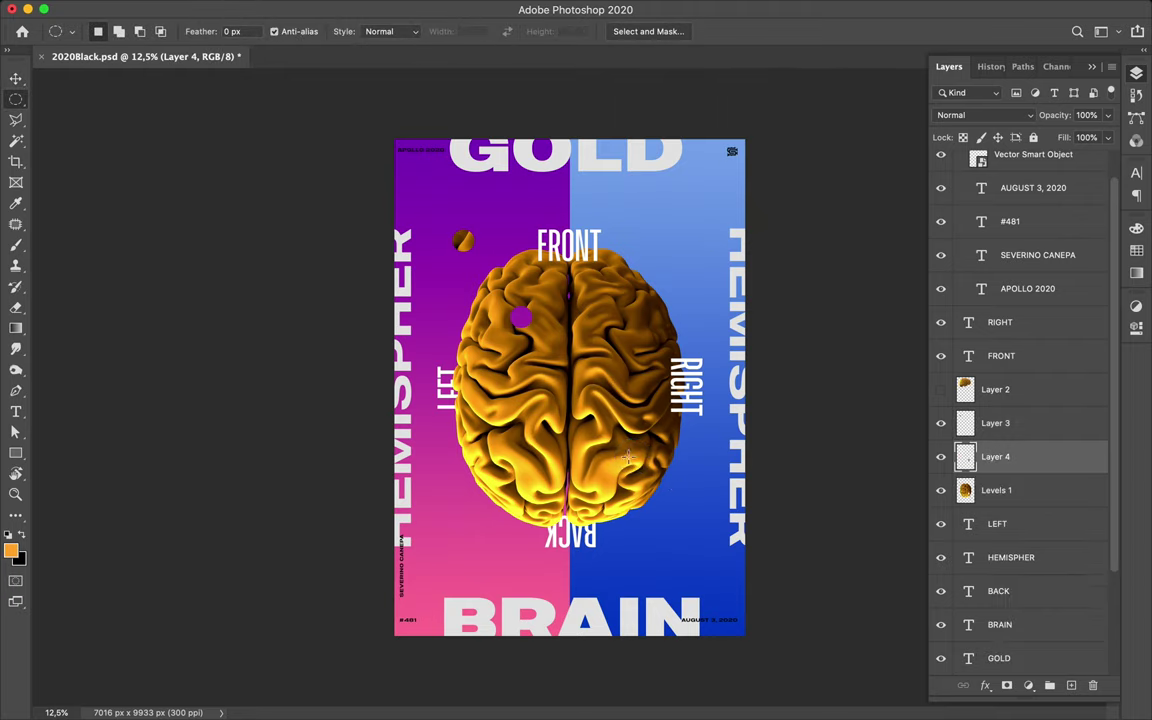
{"action": "key", "text": "v"}
{"action": "left_click_drag", "start_coordinate": [633, 458], "coordinate": [690, 548]}
{"action": "key", "text": "alt+bracketright"}
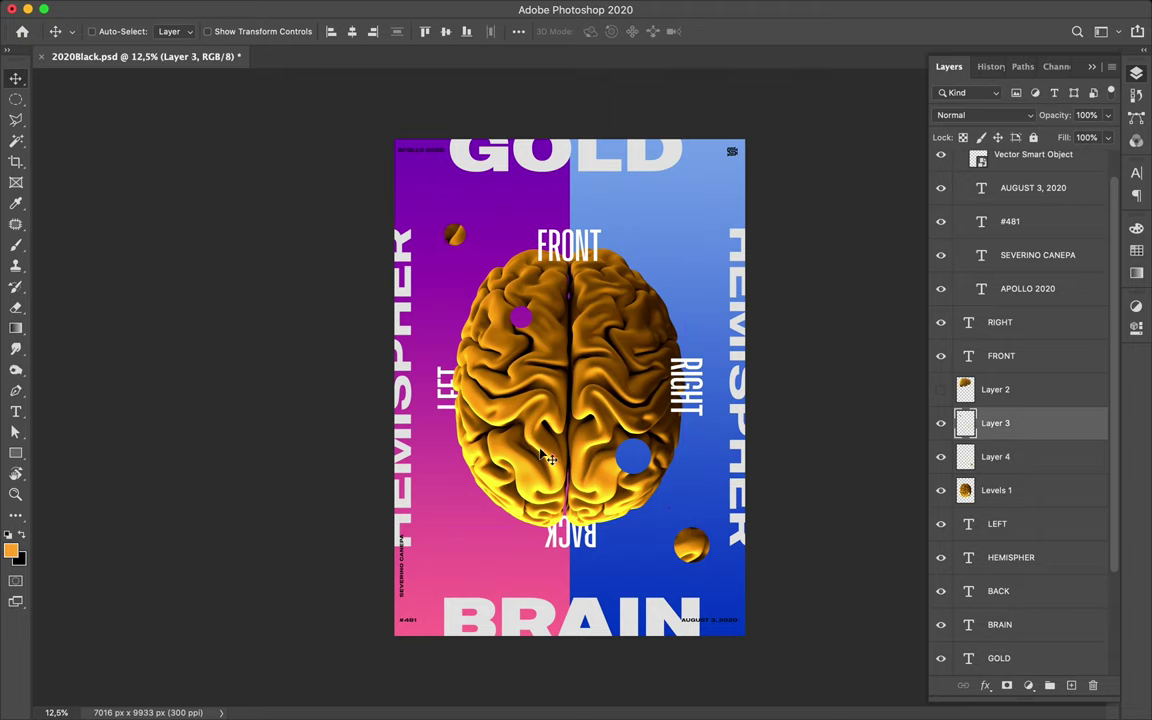
{"action": "left_click", "coordinate": [570, 245], "text": "ctrl"}
Set the FRONT, LEFT, RIGHT and BACK labels to Medium style at 556 px
{"action": "left_click", "coordinate": [686, 385], "text": "ctrl+shift"}
{"action": "left_click", "coordinate": [445, 390], "text": "ctrl+shift"}
{"action": "left_click", "coordinate": [570, 530], "text": "ctrl+shift"}
{"action": "left_click", "coordinate": [1136, 172]}
{"action": "left_click", "coordinate": [1070, 193]}
{"action": "scroll", "coordinate": [1068, 260], "scroll_direction": "down", "scroll_amount": 10}
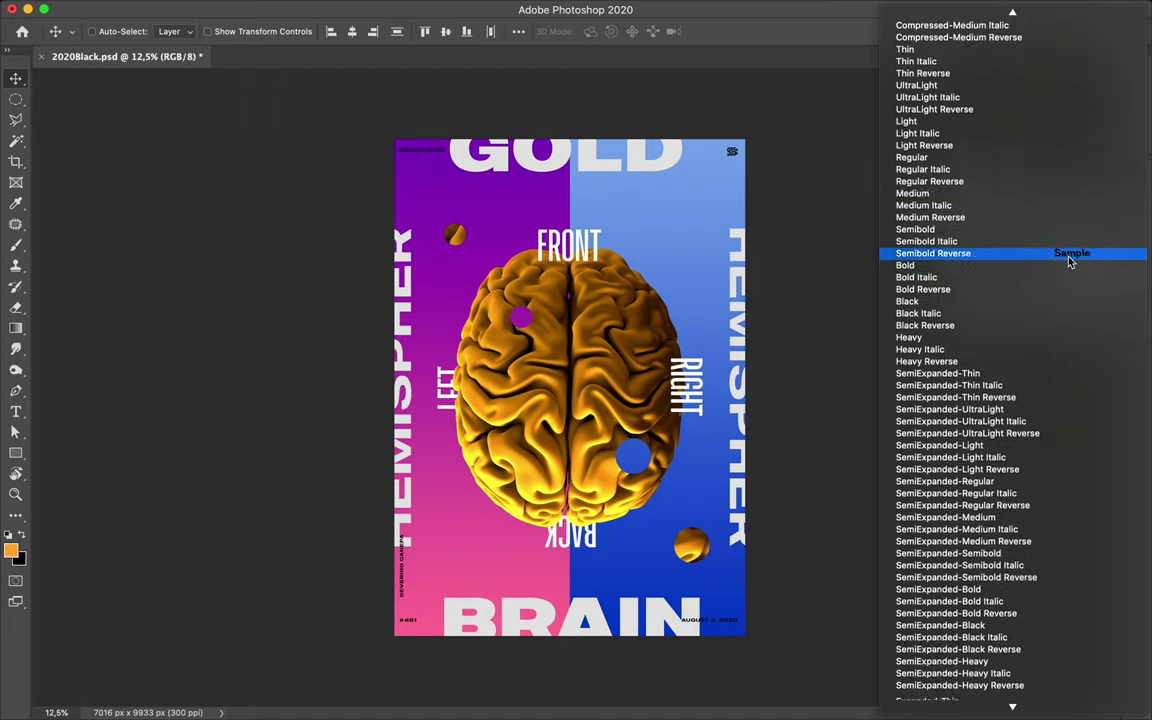
{"action": "scroll", "coordinate": [998, 260], "scroll_direction": "down", "scroll_amount": 10}
{"action": "scroll", "coordinate": [1010, 108], "scroll_direction": "up", "scroll_amount": 5}
{"action": "left_click", "coordinate": [1010, 108]}
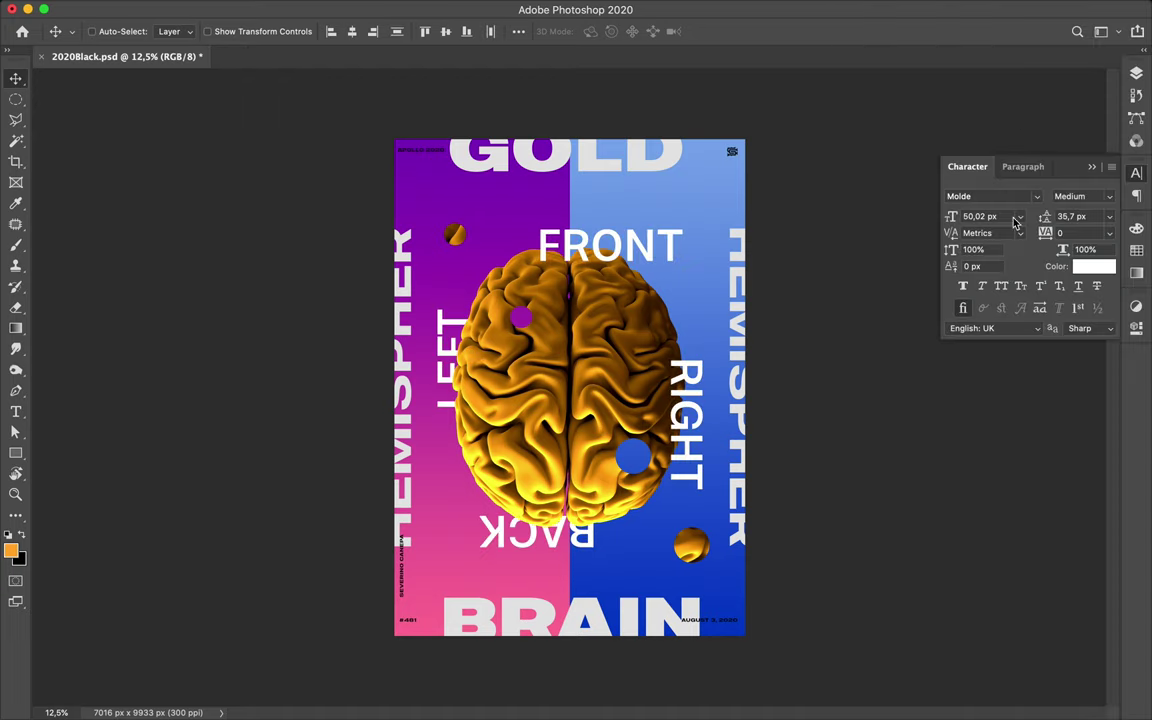
{"action": "left_click", "coordinate": [1010, 216]}
{"action": "type", "text": "101"}
{"action": "key", "text": "Return"}
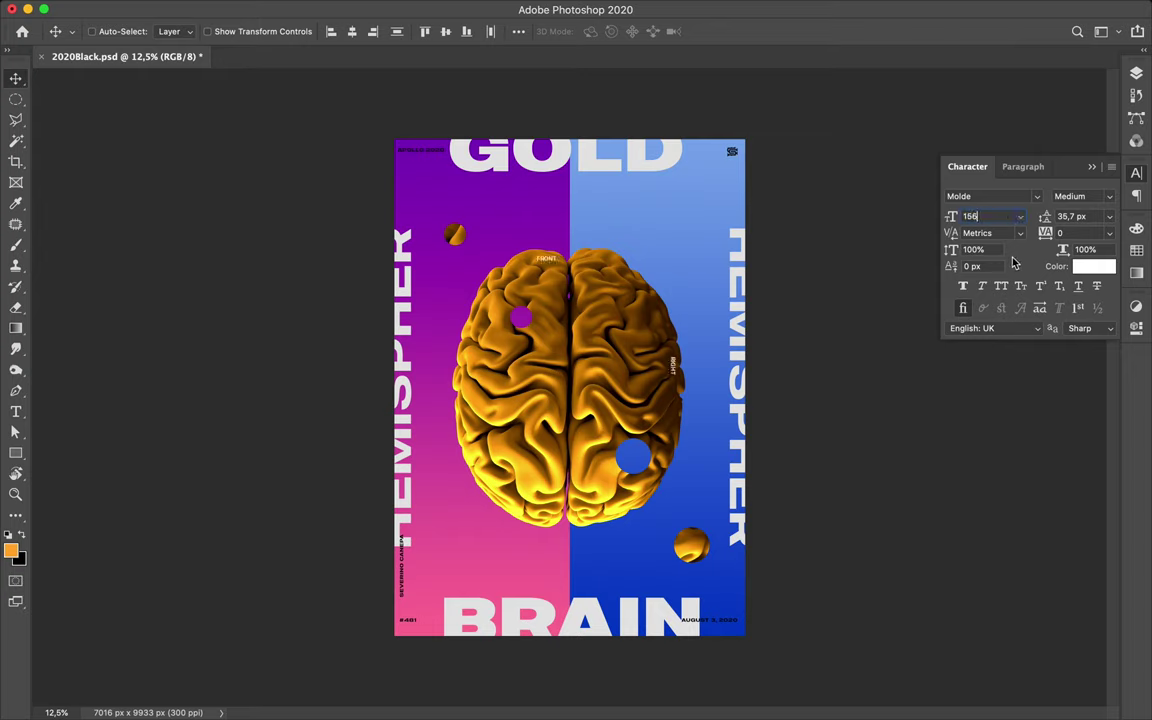
{"action": "key", "text": "Return"}
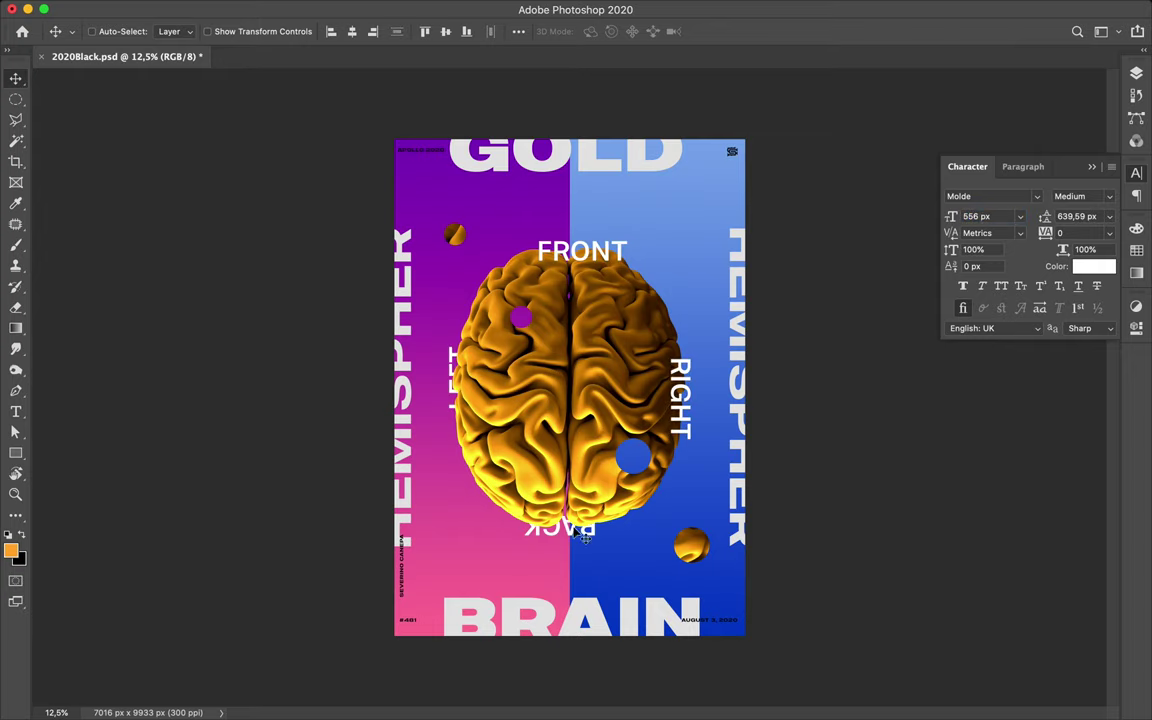
Vertically centre LEFT and RIGHT, then nudge the RIGHT label into place
{"action": "left_click", "coordinate": [446, 31]}
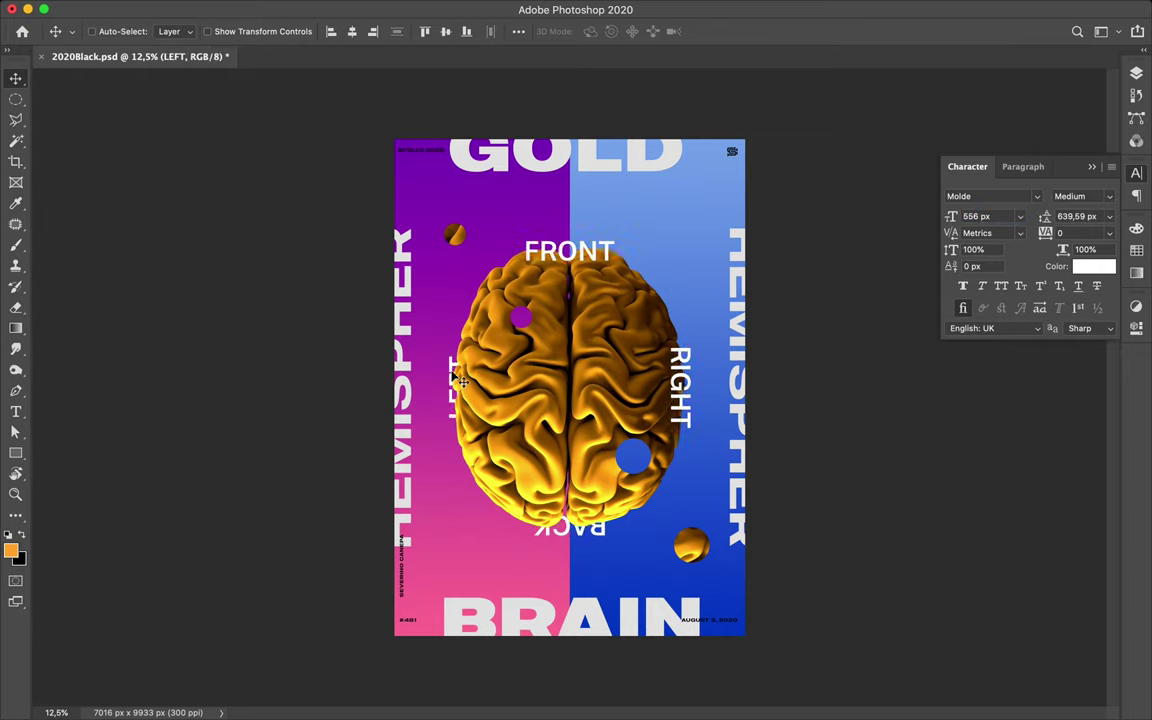
{"action": "double_click", "coordinate": [682, 395]}
{"action": "key", "text": "Escape"}
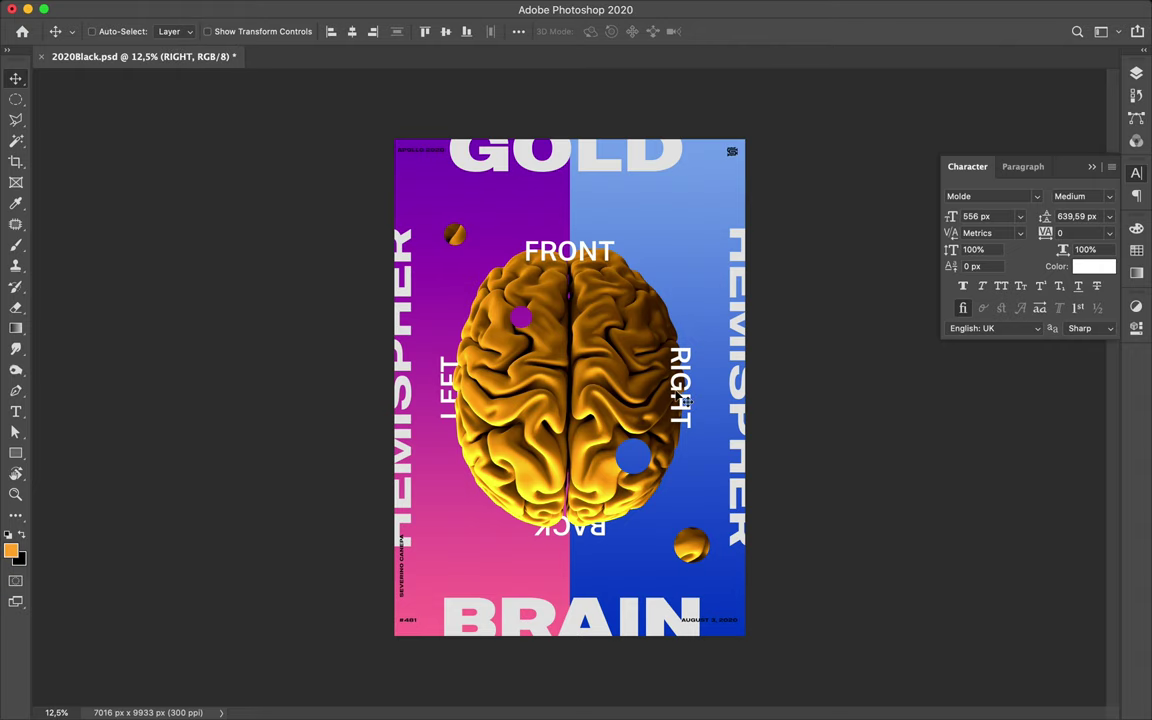
{"action": "key", "text": "c"}
{"action": "key", "text": "v"}
{"action": "mouse_move", "coordinate": [686, 400]}
{"action": "left_mouse_down"}
{"action": "mouse_move", "coordinate": [698, 413]}
{"action": "mouse_move", "coordinate": [612, 400]}
{"action": "mouse_move", "coordinate": [612, 388]}
{"action": "left_mouse_up"}
Duplicate the RIGHT label, rotate it horizontal, and retype it as MEMORY HOLE
{"action": "key", "text": "ctrl+t"}
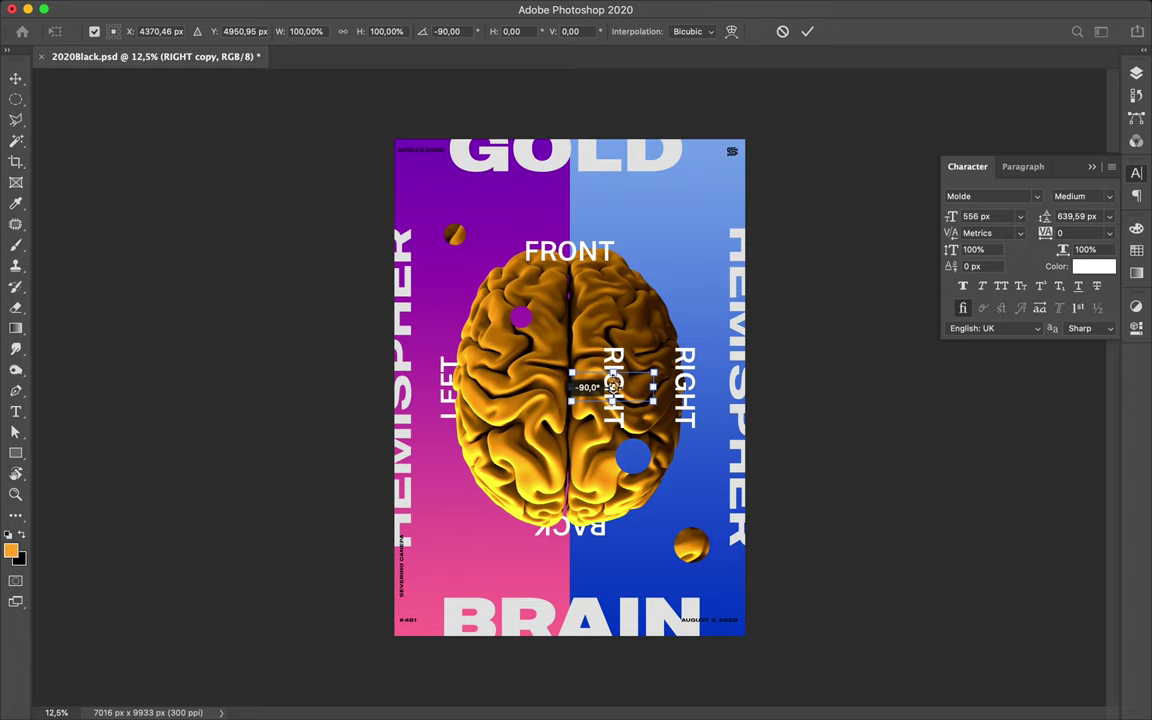
{"action": "key", "text": "Return"}
{"action": "double_click", "coordinate": [612, 386]}
{"action": "type", "text": "MEMORY"}
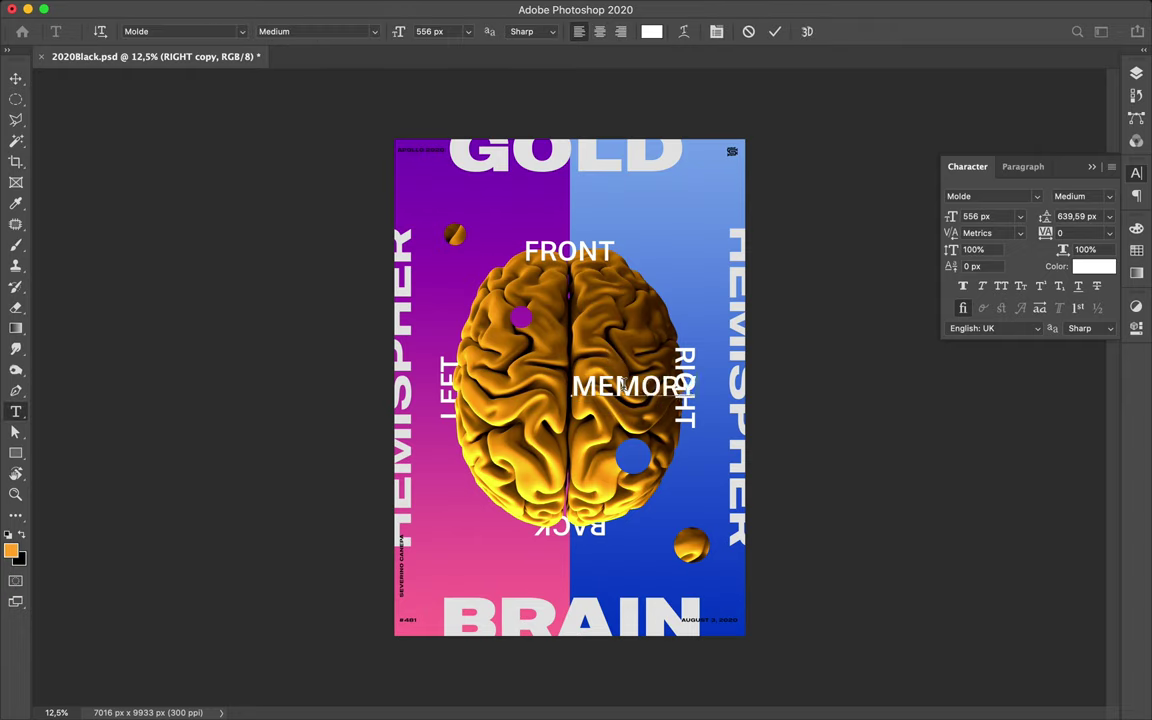
{"action": "key", "text": "ctrl+Return"}
Shrink MEMORY HOLE to 44% and place it at the brain's upper-left hole
{"action": "key", "text": "ctrl+t"}
{"action": "left_click_drag", "start_coordinate": [688, 376], "coordinate": [603, 418]}
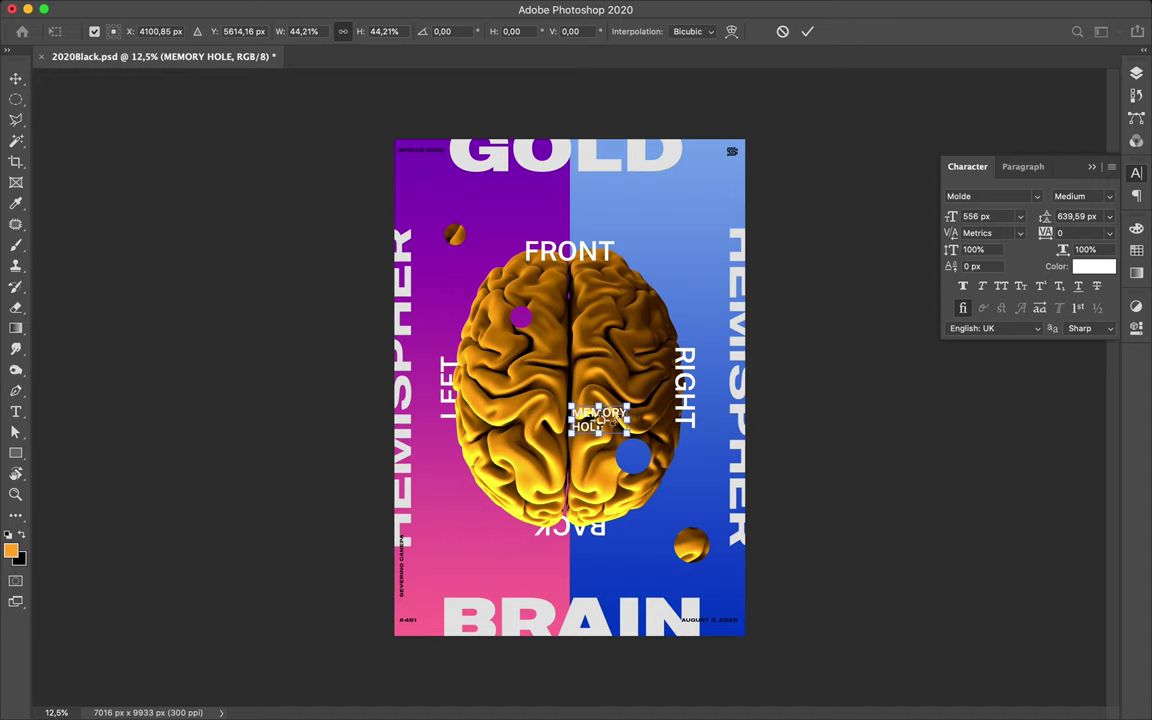
{"action": "key", "text": "Return"}
{"action": "key", "text": "Return"}
{"action": "left_click_drag", "start_coordinate": [614, 422], "coordinate": [571, 311]}
{"action": "key", "text": "Escape"}
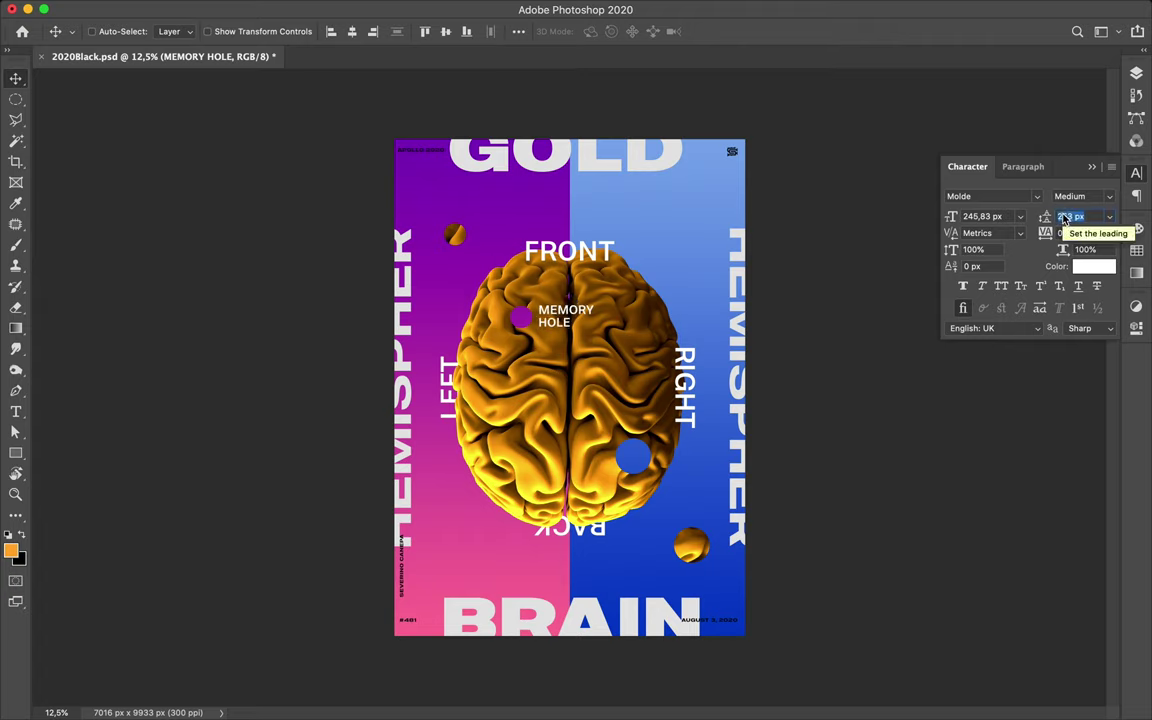
Draw a small white square near the brain and move Rectangle 3 below the brain layer
{"action": "key", "text": "m"}
{"action": "key", "text": "u"}
{"action": "left_click_drag", "start_coordinate": [465, 270], "coordinate": [503, 307]}
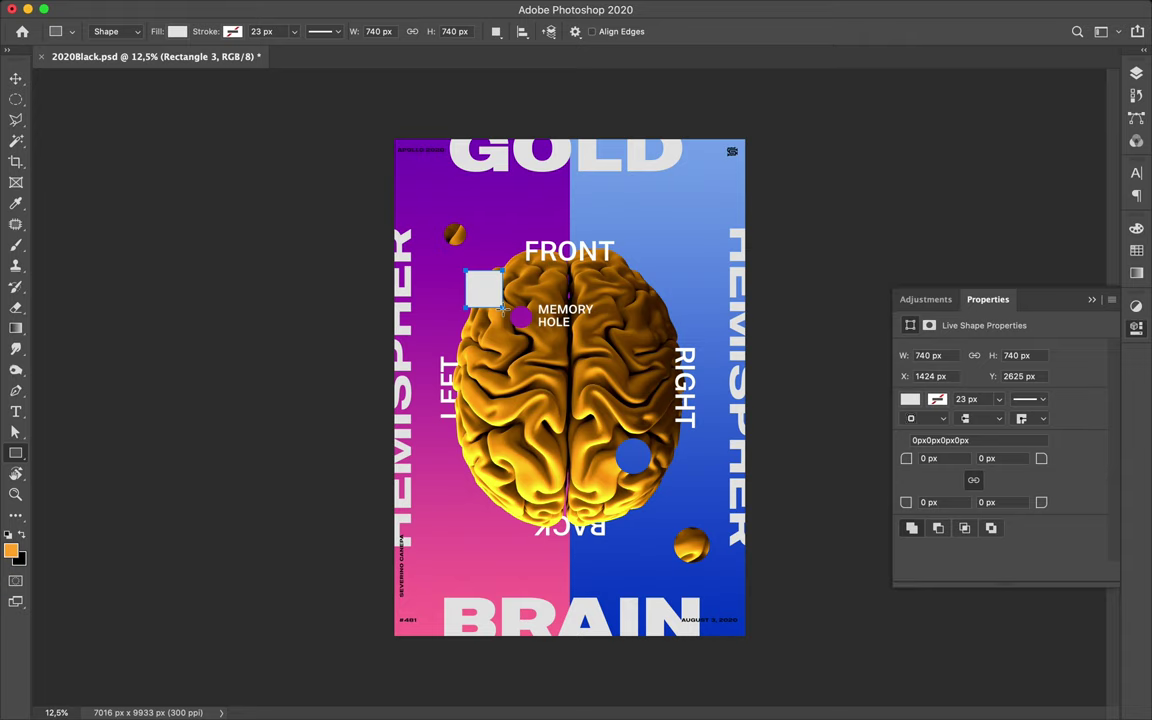
{"action": "left_click", "coordinate": [1136, 73]}
{"action": "left_click_drag", "start_coordinate": [1010, 321], "coordinate": [972, 575]}
Add two copies of the square, one near FRONT and one lower-left of the brain
{"action": "key", "text": "v"}
{"action": "left_click_drag", "start_coordinate": [480, 292], "coordinate": [637, 284]}
{"action": "key", "text": "ctrl+t"}
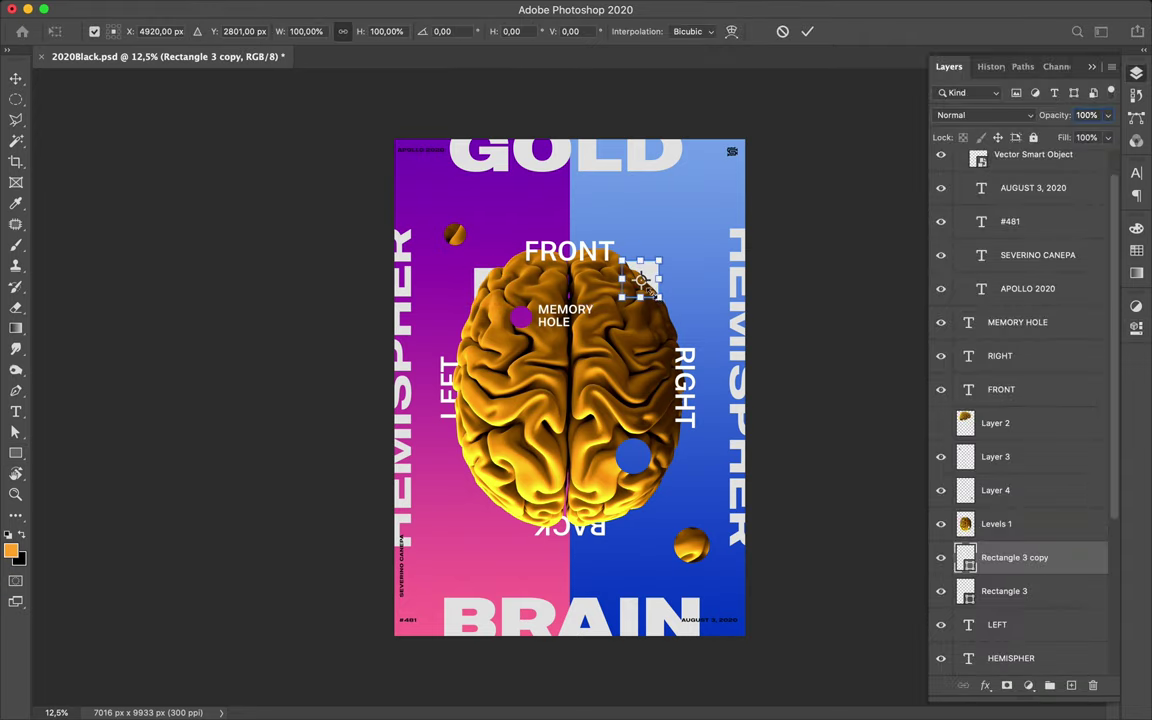
{"action": "key", "text": "Return"}
{"action": "left_click_drag", "start_coordinate": [659, 295], "coordinate": [516, 478]}
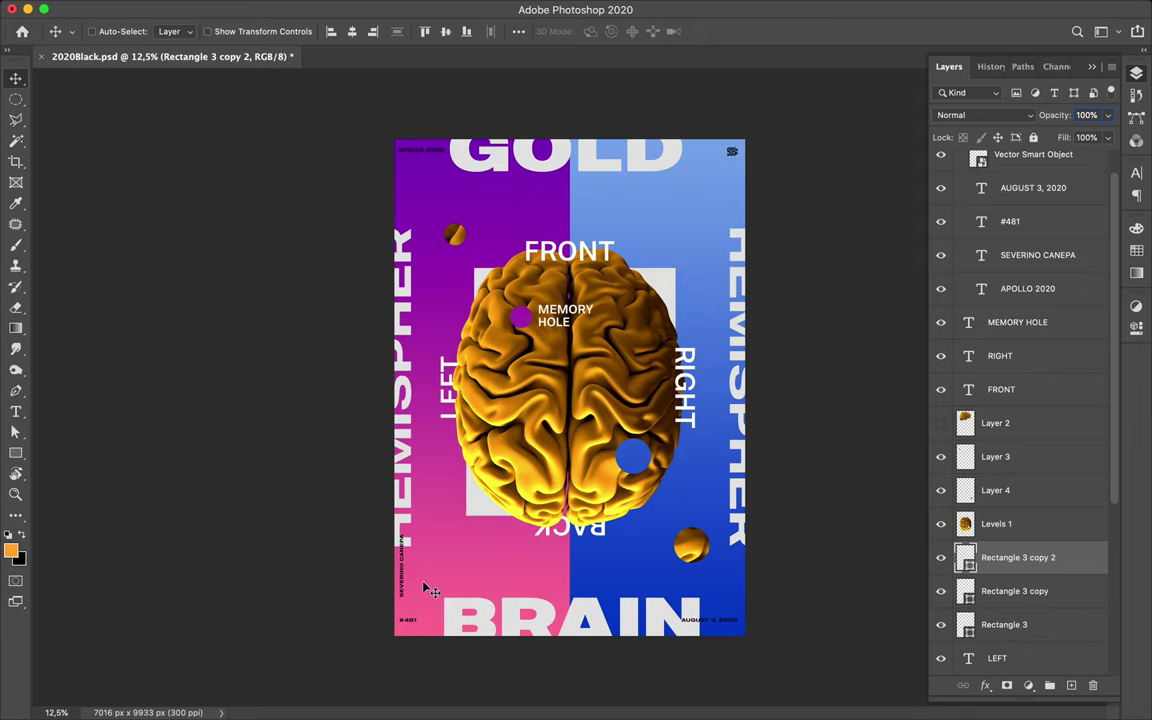
Pen-draw a white zigzag-topped shape across the bottom of the poster and preview blend modes
{"action": "key", "text": "p"}
{"action": "scroll", "coordinate": [1020, 450], "scroll_direction": "down", "scroll_amount": 5}
{"action": "left_click", "coordinate": [1004, 589]}
{"action": "left_click", "coordinate": [373, 607]}
{"action": "left_click", "coordinate": [423, 567]}
{"action": "left_click", "coordinate": [463, 573]}
{"action": "left_click", "coordinate": [782, 428]}
{"action": "left_click", "coordinate": [775, 648]}
{"action": "left_click", "coordinate": [361, 668]}
{"action": "left_click", "coordinate": [373, 607]}
{"action": "left_click", "coordinate": [177, 31]}
{"action": "left_click", "coordinate": [1020, 115]}
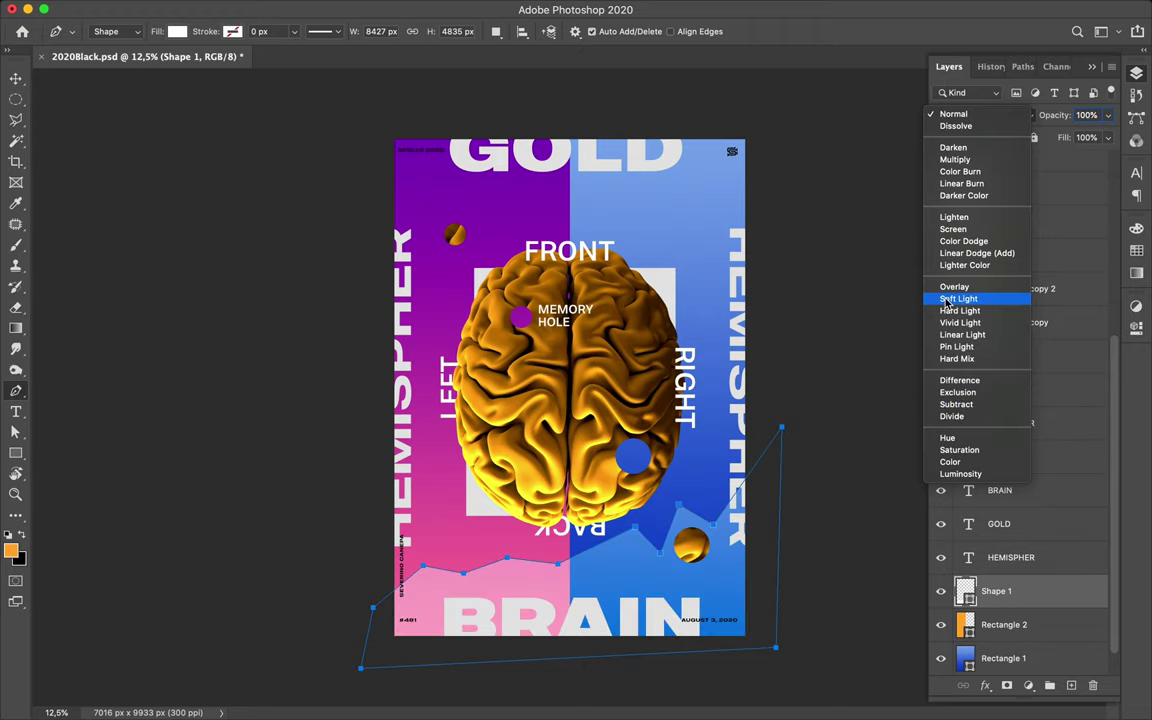
Copy the zigzag shape slightly upward and nudge the copied path down
{"action": "left_click", "coordinate": [947, 299]}
{"action": "key", "text": "a"}
{"action": "left_click", "coordinate": [238, 31]}
{"action": "key", "text": "v"}
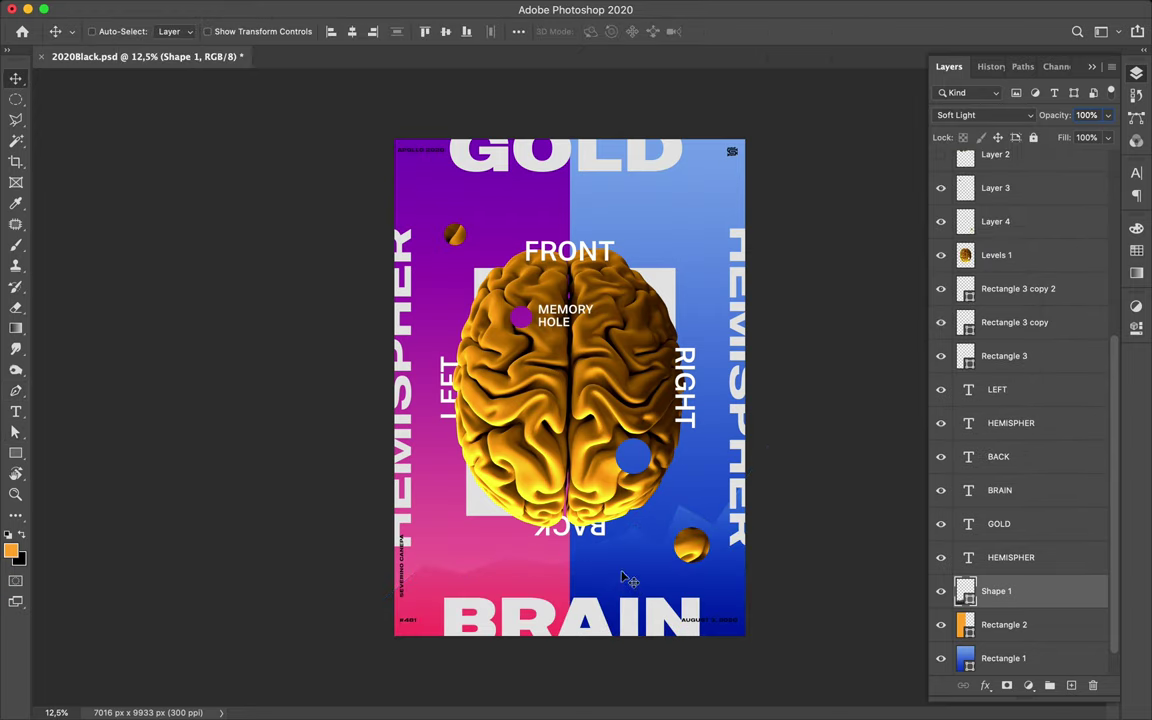
{"action": "mouse_move", "coordinate": [530, 517]}
{"action": "left_mouse_down"}
{"action": "mouse_move", "coordinate": [537, 558]}
{"action": "mouse_move", "coordinate": [452, 486]}
{"action": "left_mouse_up"}
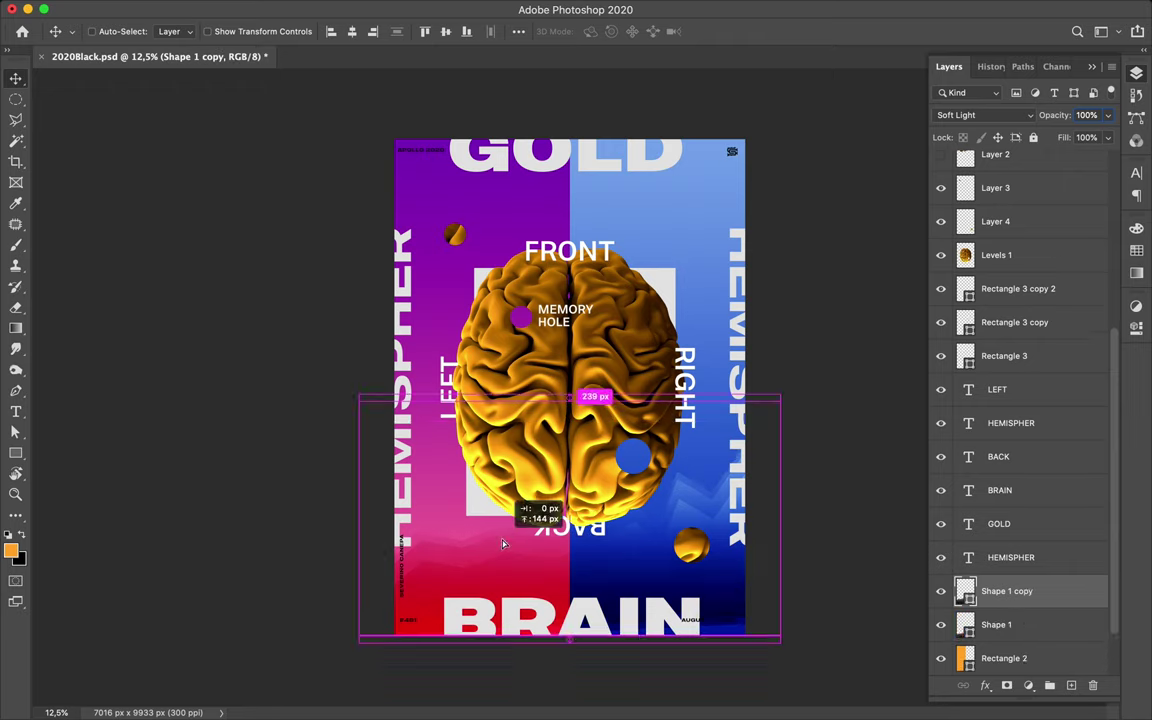
{"action": "key", "text": "ctrl+t"}
{"action": "key", "text": "Return"}
{"action": "key", "text": "a"}
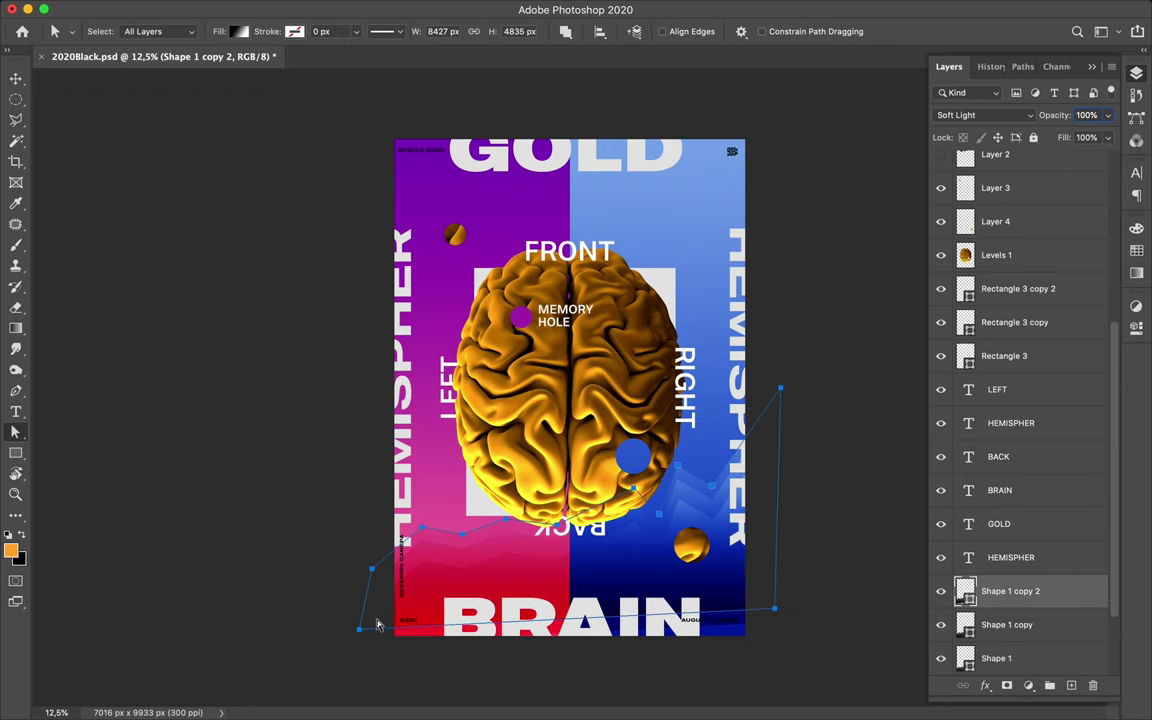
{"action": "left_click_drag", "start_coordinate": [778, 612], "coordinate": [779, 640]}
{"action": "left_click", "coordinate": [817, 606]}
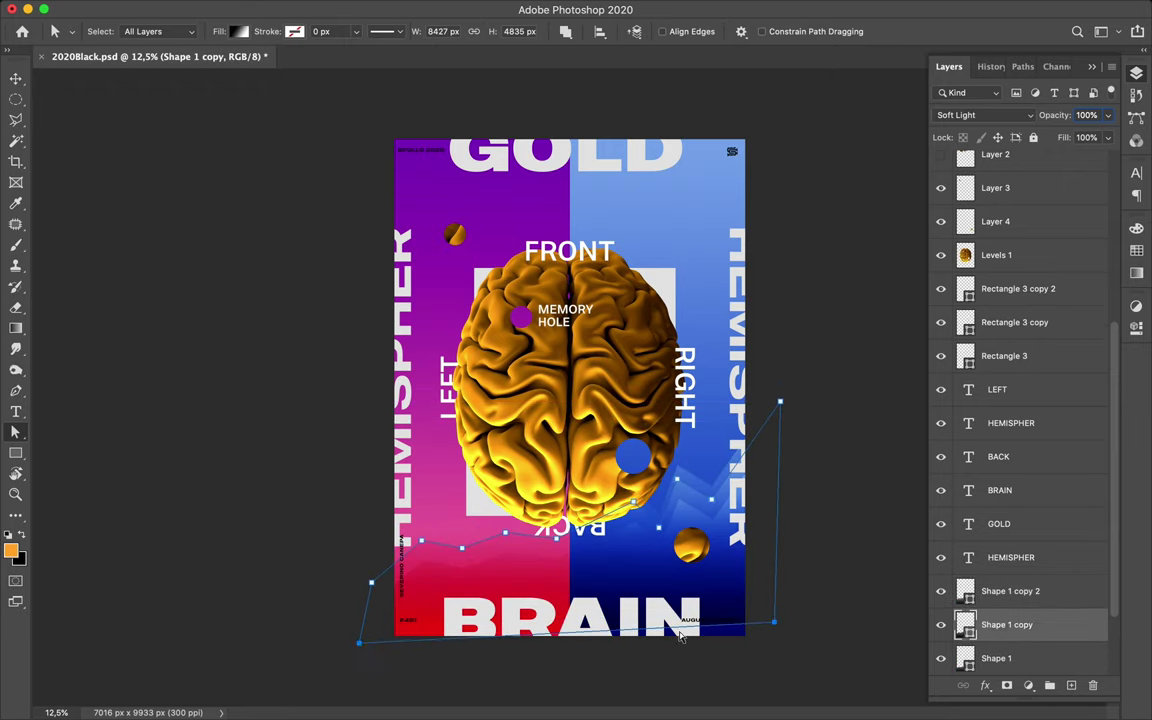
Draw a new closed zigzag outline with the Pen, running from left of the brain to below the poster
{"action": "key", "text": "alt+bracketleft"}
{"action": "key", "text": "v"}
{"action": "key", "text": "p"}
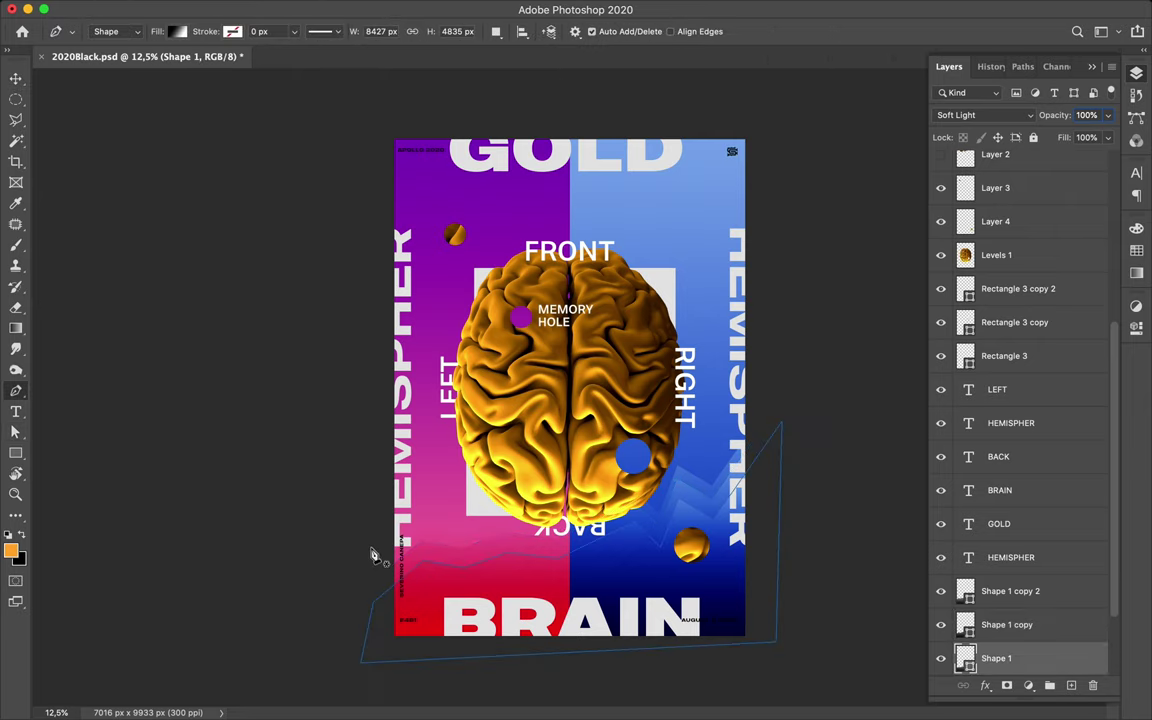
{"action": "key", "text": "alt+bracketright"}
{"action": "key", "text": "alt+bracketright"}
{"action": "left_click", "coordinate": [373, 450]}
{"action": "left_click", "coordinate": [460, 531]}
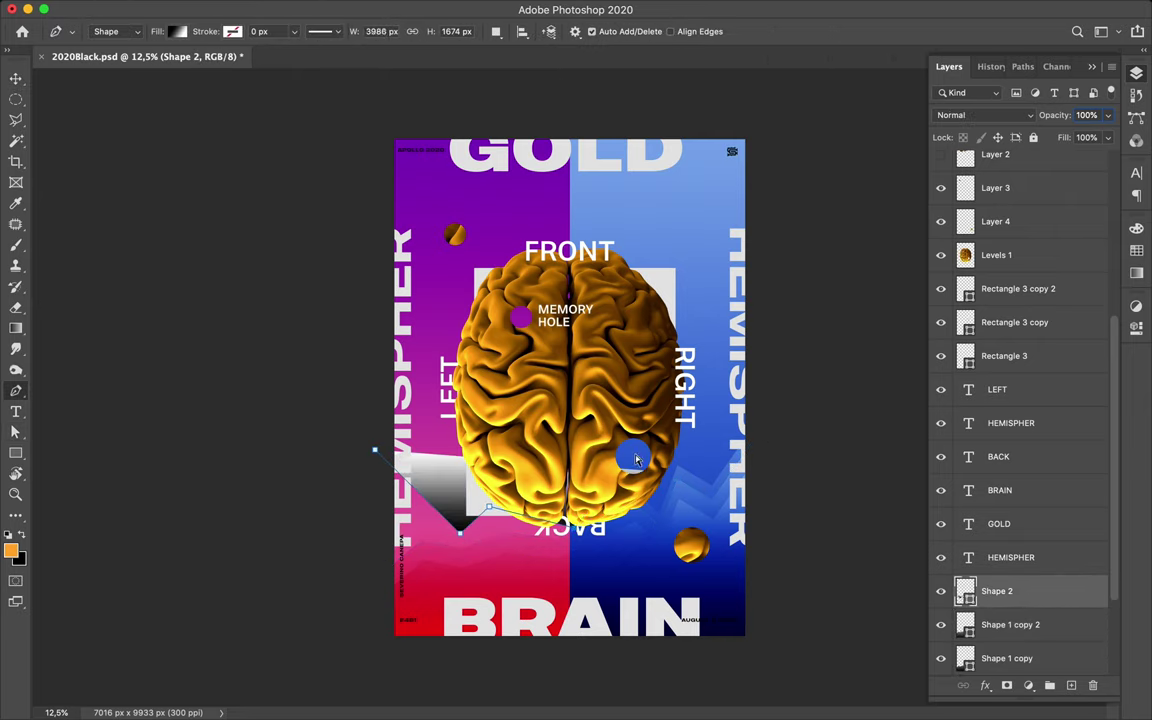
{"action": "left_click", "coordinate": [693, 467]}
{"action": "left_click", "coordinate": [720, 425]}
{"action": "left_click", "coordinate": [763, 427]}
{"action": "left_click", "coordinate": [763, 648]}
{"action": "left_click", "coordinate": [384, 648]}
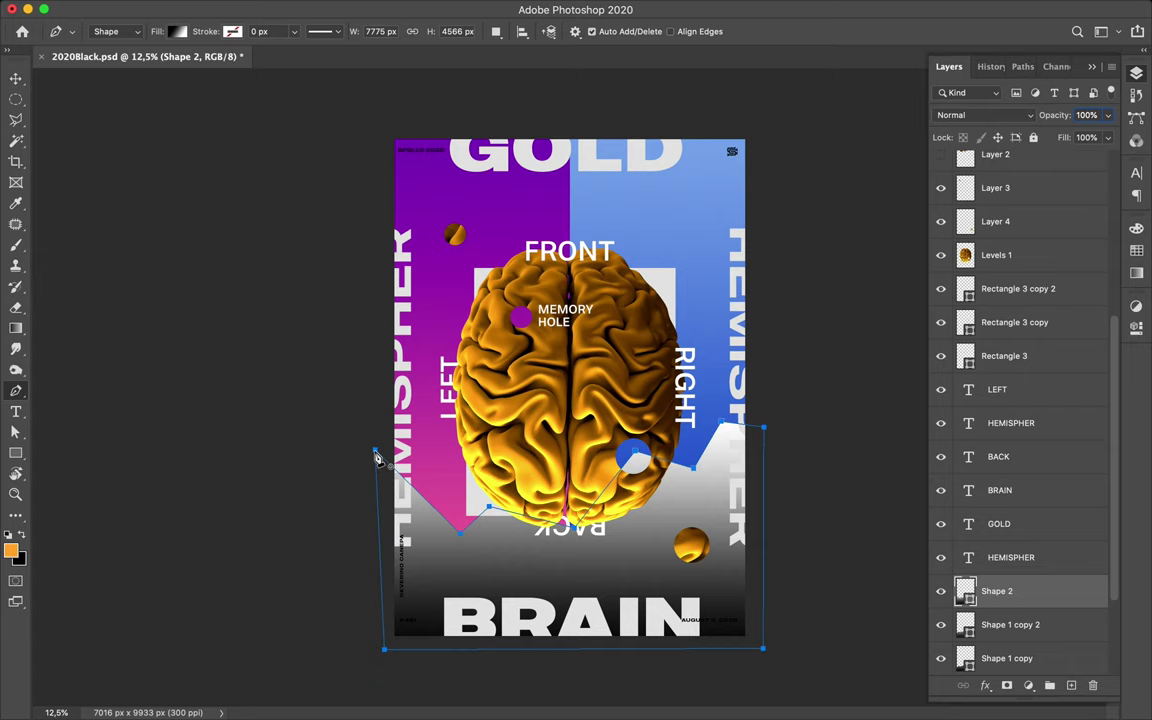
{"action": "left_click", "coordinate": [373, 450]}
Set the zigzag shape to Multiply, rotate it 180° and move it to the poster top
{"action": "left_click", "coordinate": [980, 115]}
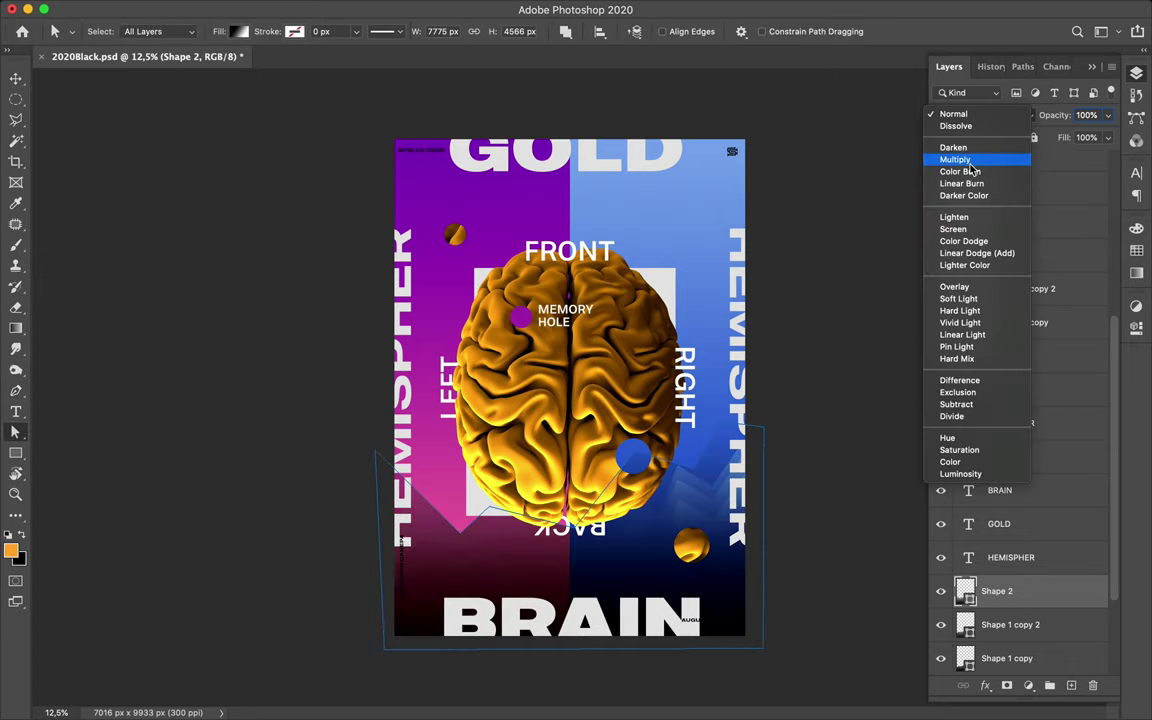
{"action": "left_click", "coordinate": [965, 157]}
{"action": "key", "text": "ctrl+t"}
{"action": "left_click_drag", "start_coordinate": [778, 391], "coordinate": [358, 679]}
{"action": "left_click_drag", "start_coordinate": [508, 509], "coordinate": [503, 222]}
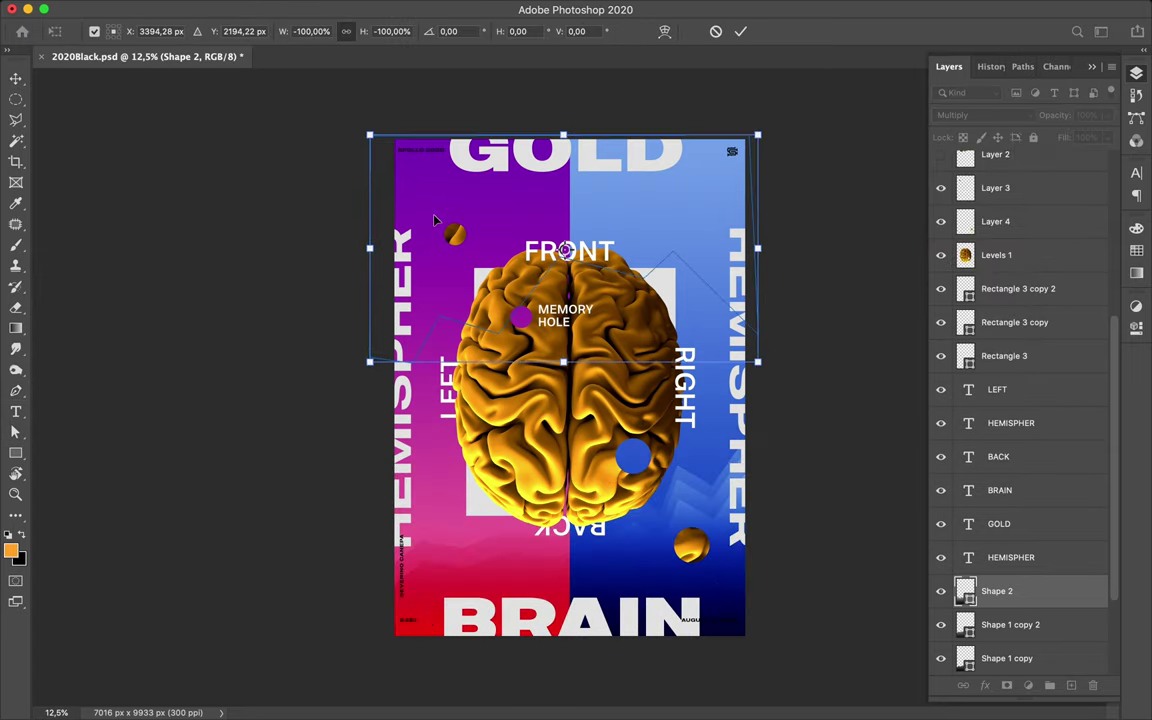
{"action": "key", "text": "Return"}
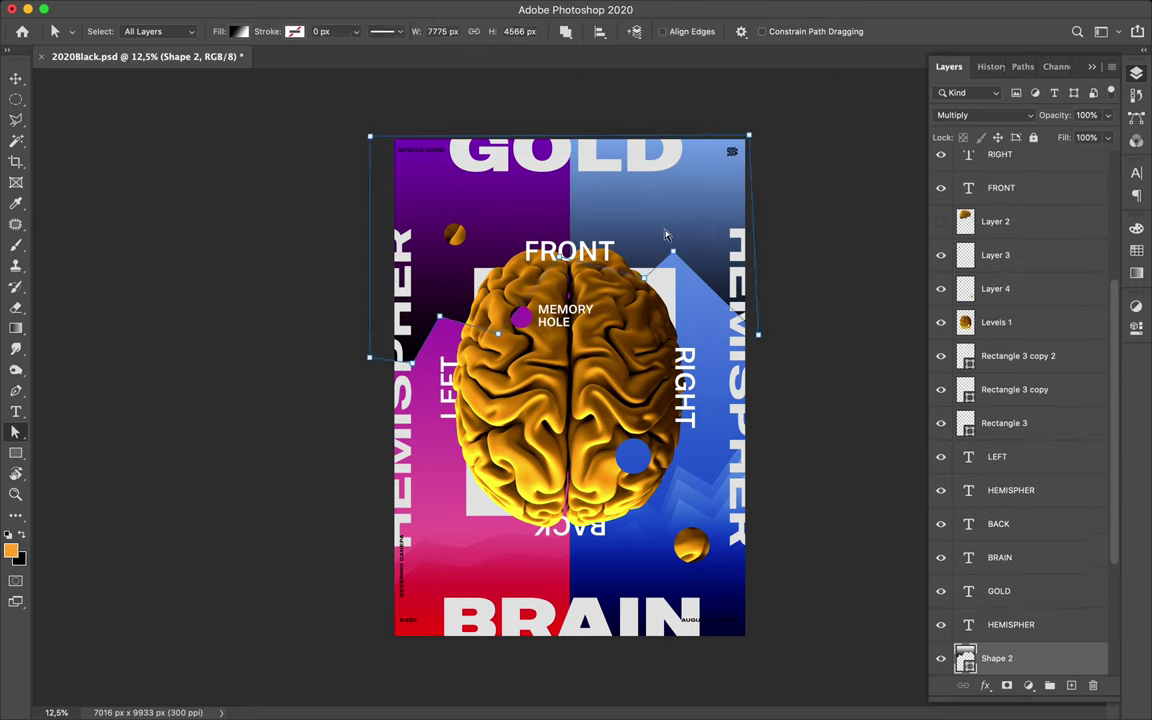
Fill the flipped zigzag with a linear white-to-black gradient
{"action": "key", "text": "a"}
{"action": "left_click", "coordinate": [237, 31]}
{"action": "left_click", "coordinate": [237, 31]}
{"action": "left_click", "coordinate": [202, 63]}
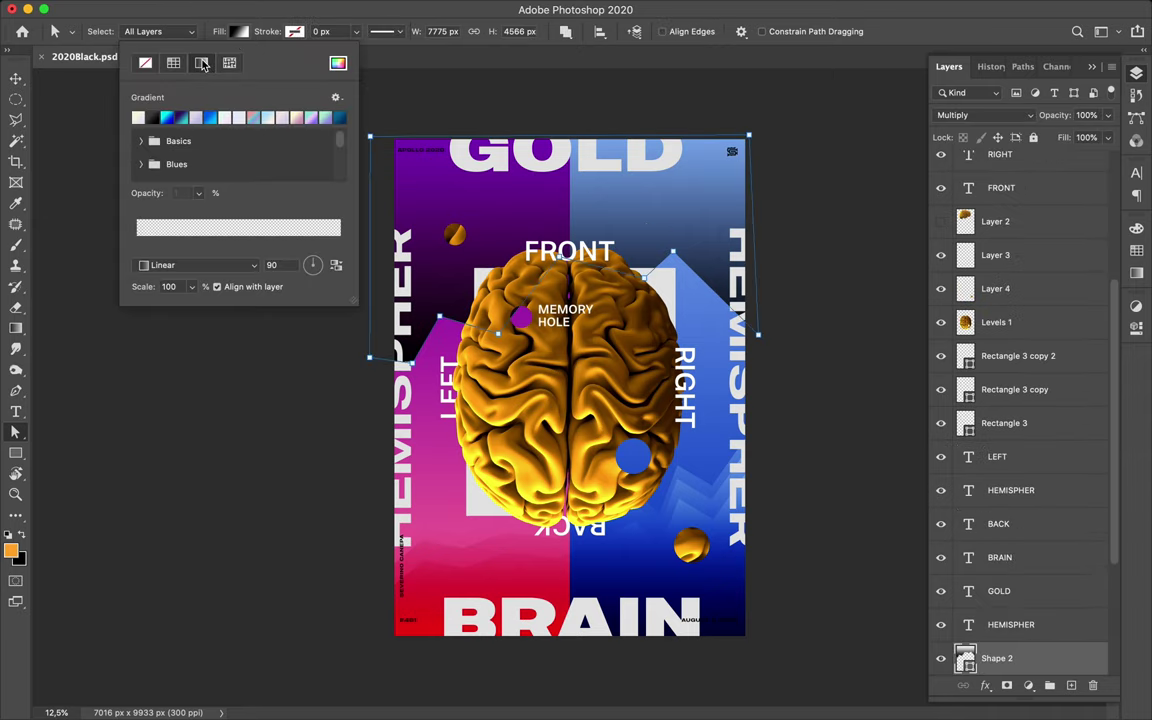
{"action": "left_click", "coordinate": [229, 265]}
{"action": "left_click", "coordinate": [228, 261]}
{"action": "double_click", "coordinate": [136, 246]}
{"action": "key", "text": "Escape"}
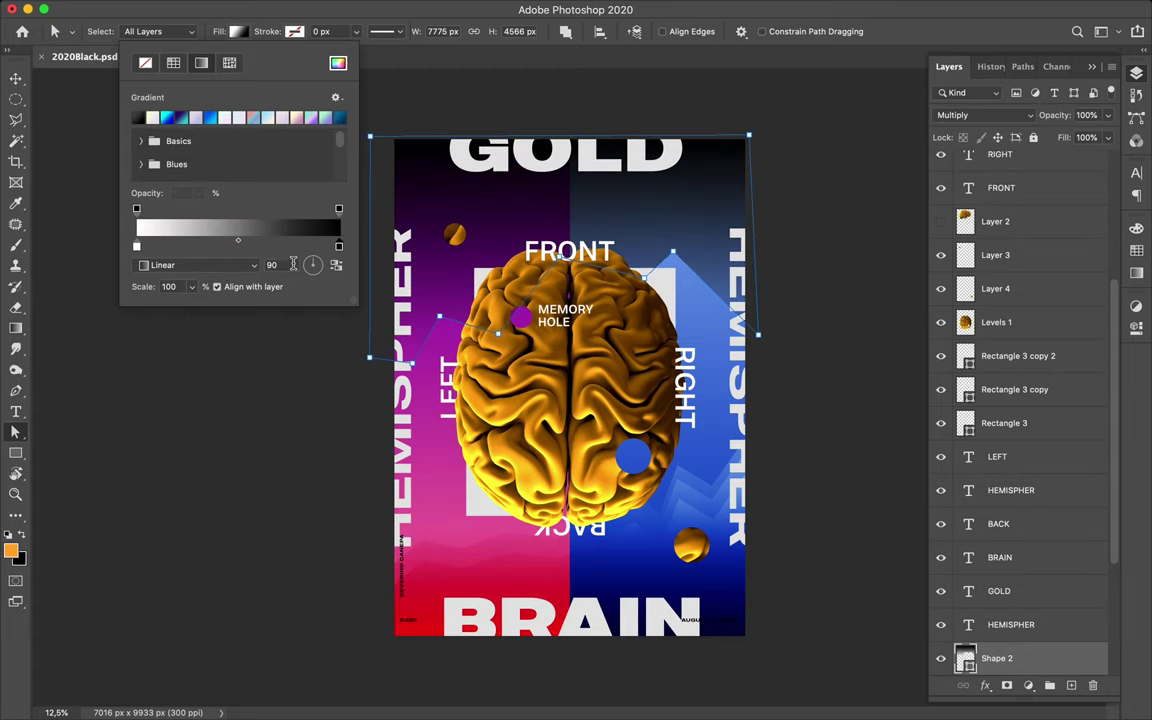
{"action": "key", "text": "Return"}
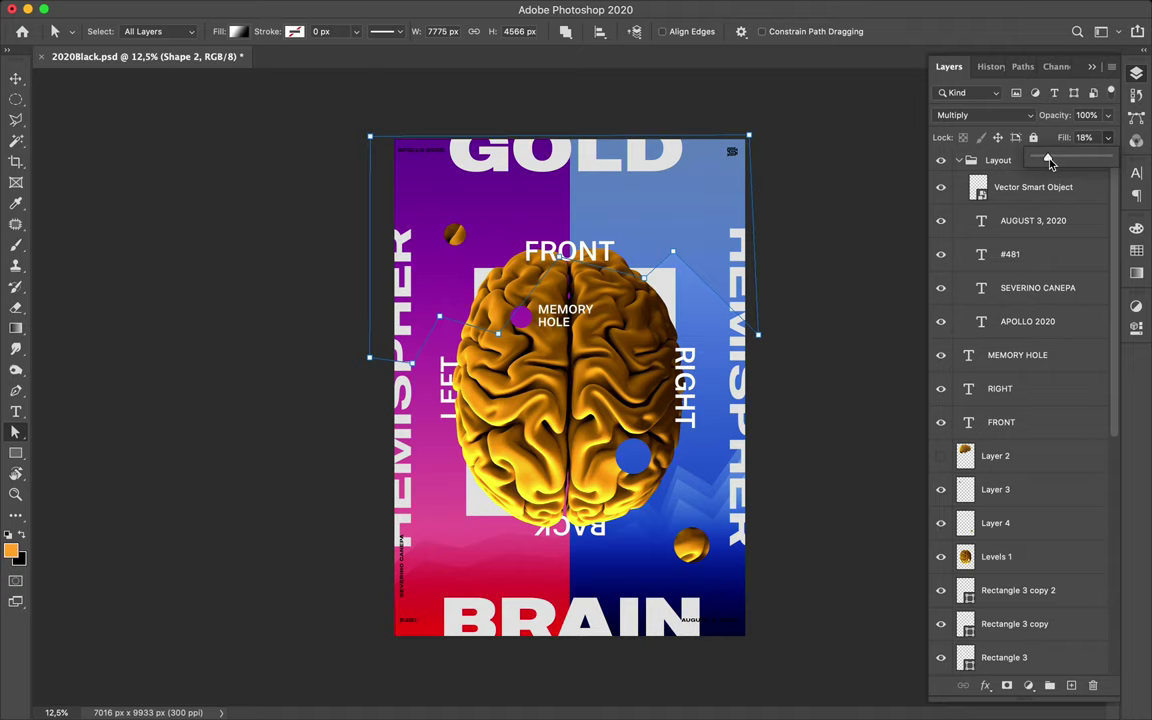
Lower the zigzag's fill to 45% and add a copy of it
{"action": "left_click", "coordinate": [790, 215]}
{"action": "key", "text": "v"}
{"action": "left_click_drag", "start_coordinate": [694, 239], "coordinate": [700, 232]}
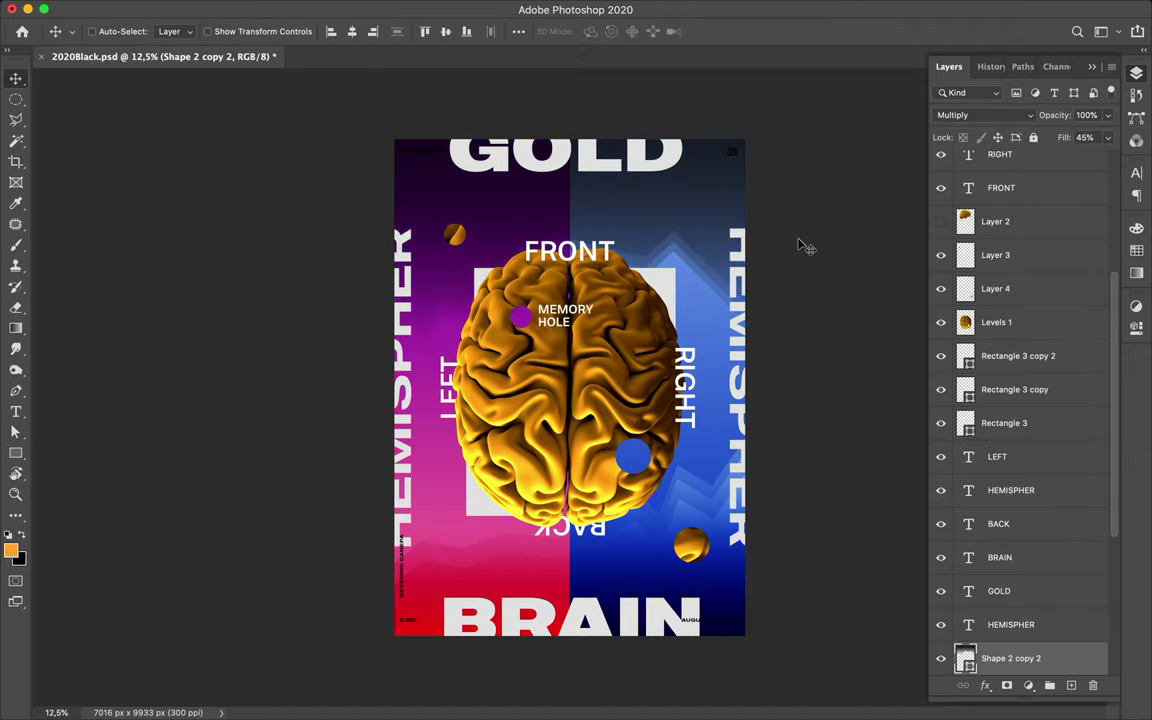
Set the MEMORY HOLE label to font size 216 with 203 leading
{"action": "key", "text": "Return"}
{"action": "left_click", "coordinate": [565, 315], "text": "super"}
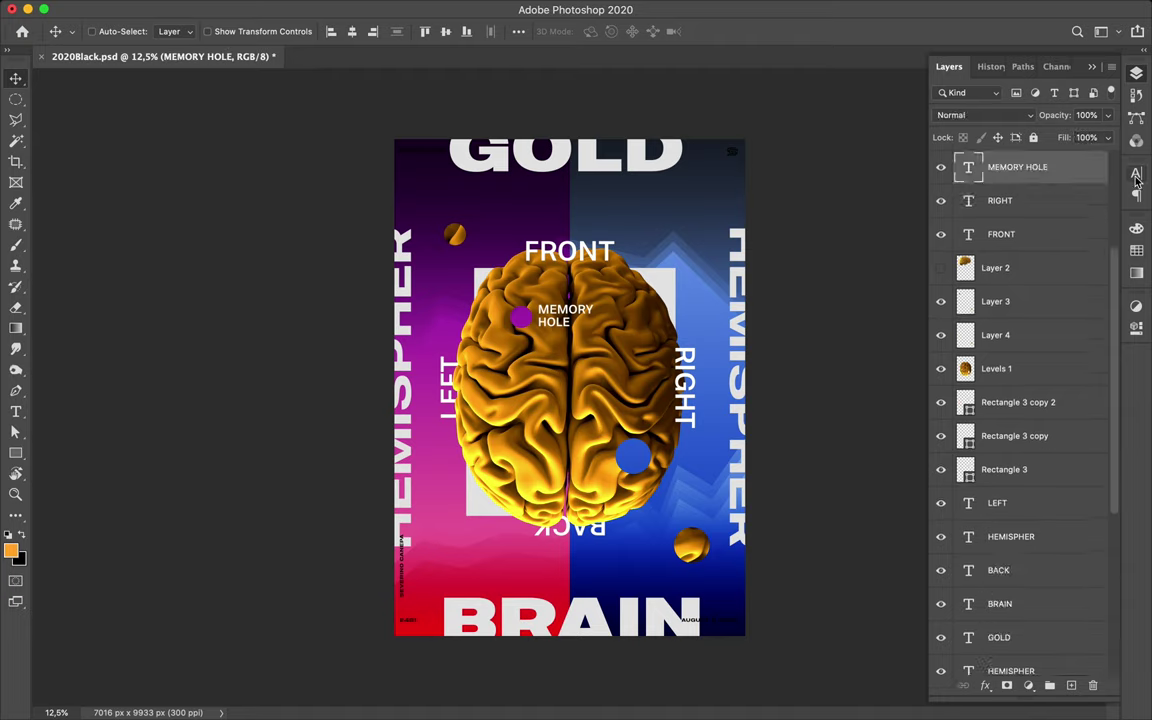
{"action": "left_click", "coordinate": [1136, 173]}
{"action": "left_click", "coordinate": [1002, 216]}
{"action": "type", "text": "216"}
{"action": "key", "text": "Return"}
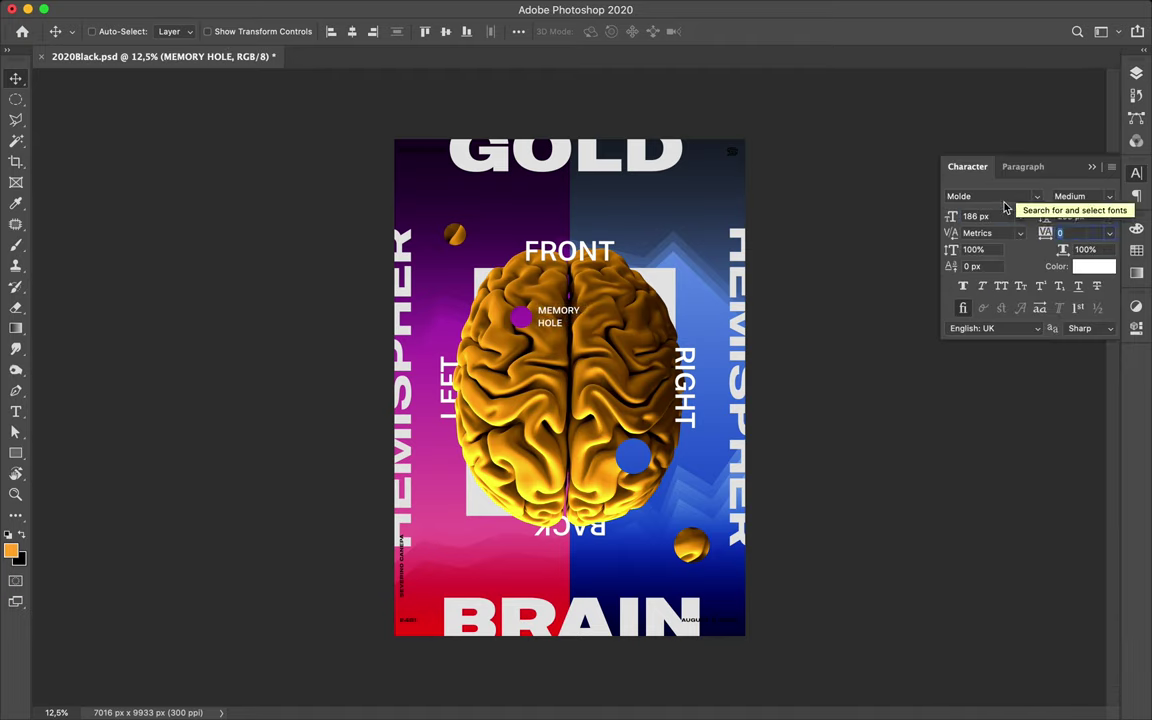
{"action": "left_click", "coordinate": [1070, 216]}
{"action": "type", "text": "203"}
{"action": "key", "text": "Return"}
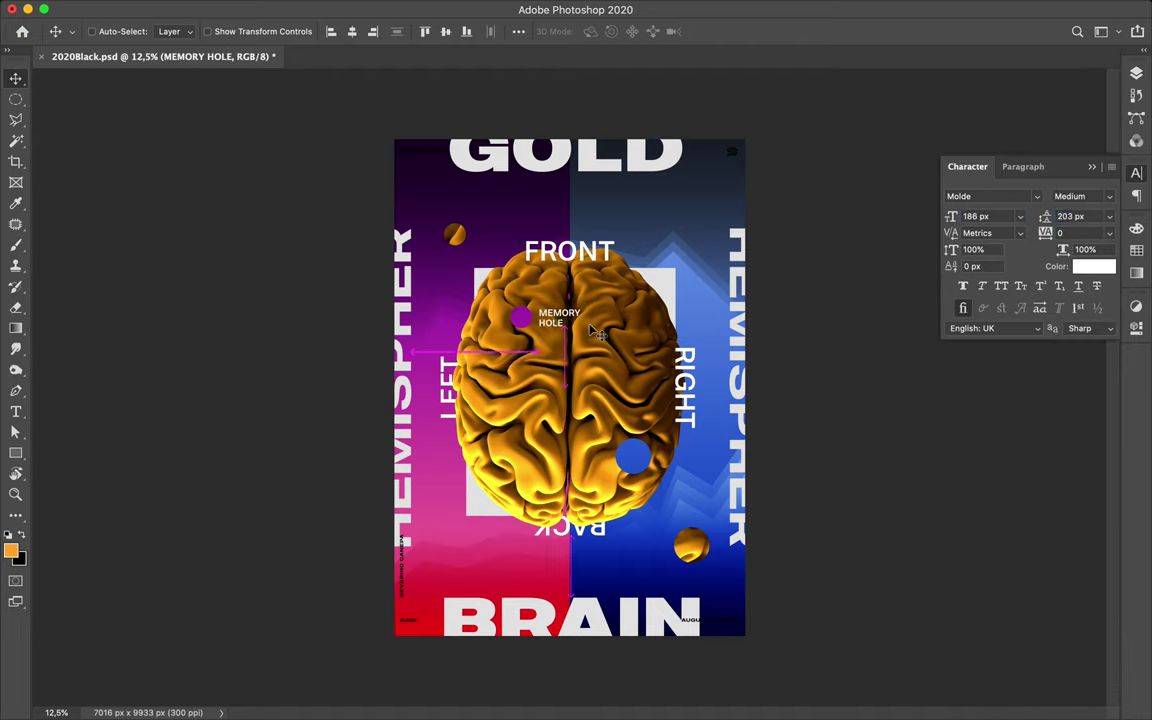
Make MEMORY HOLE Regular weight and tighten its leading further
{"action": "left_click", "coordinate": [1080, 196]}
{"action": "left_click", "coordinate": [1041, 152]}
{"action": "left_click", "coordinate": [1010, 218]}
{"action": "left_click", "coordinate": [1070, 216]}
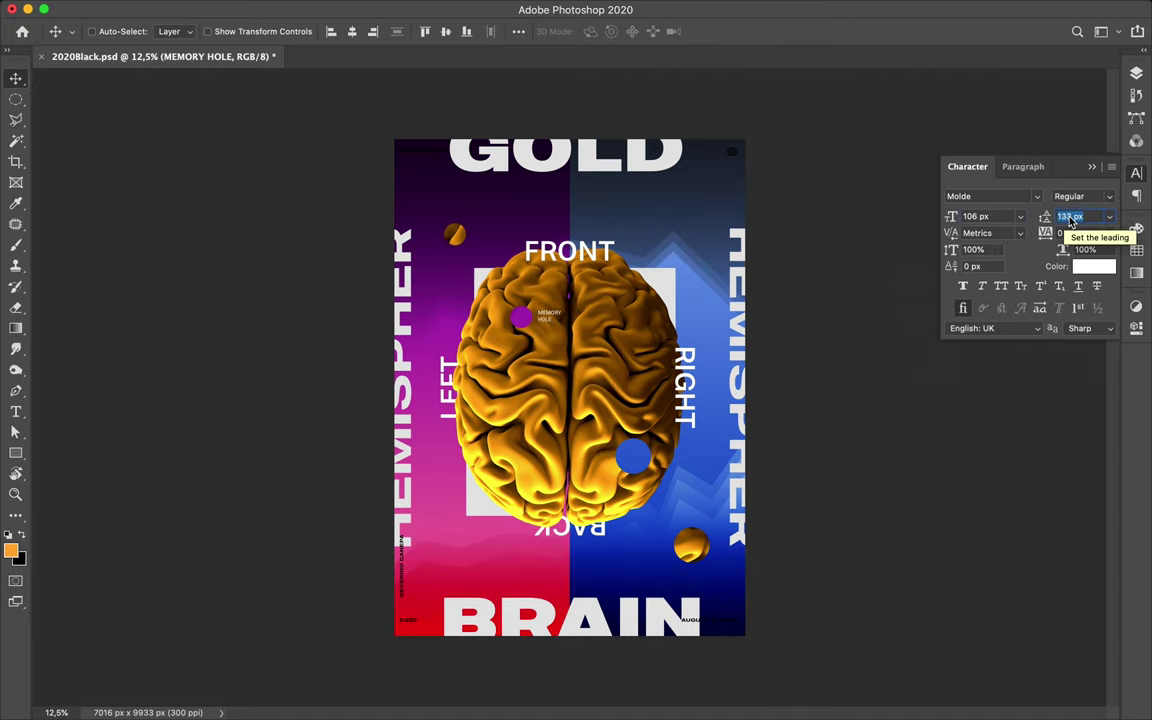
{"action": "key", "text": "shift+Down"}
Select the Shape 1 copy 4 zigzag and its path on the canvas
{"action": "left_click", "coordinate": [689, 478]}
{"action": "left_click", "coordinate": [697, 460]}
{"action": "key", "text": "a"}
{"action": "left_click", "coordinate": [779, 643]}
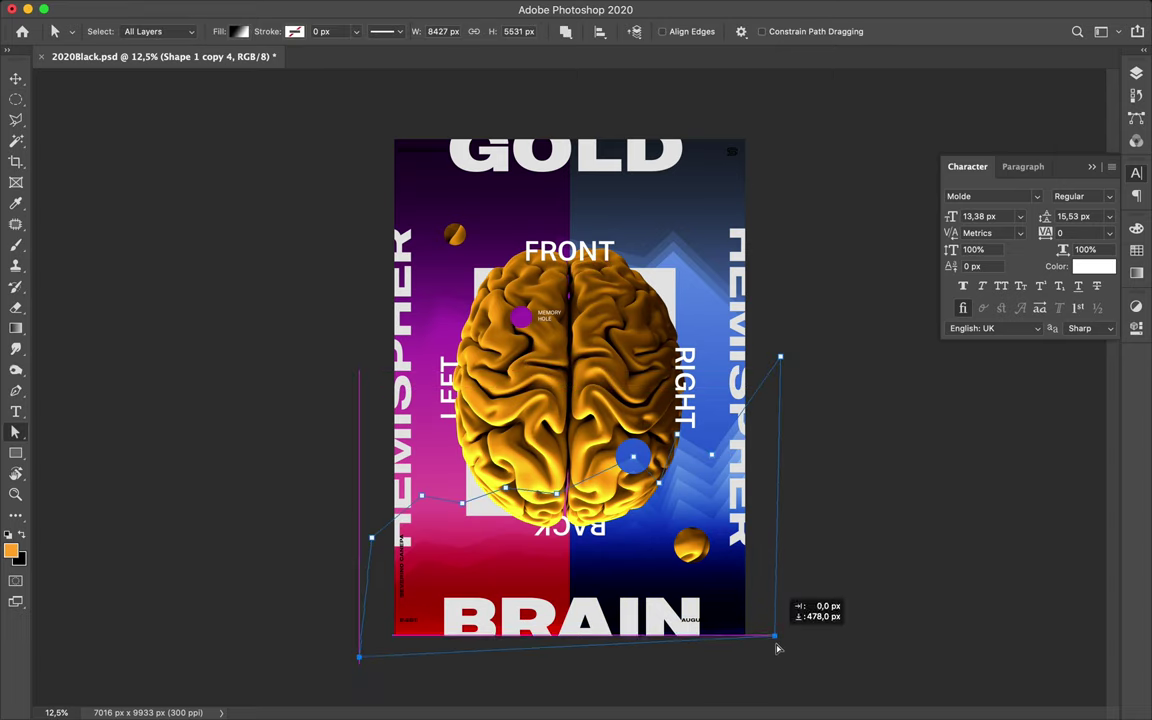
Select the Shape 1 copy 4 layer and check its blend modes without changing them
{"action": "key", "text": "F7"}
{"action": "scroll", "coordinate": [1023, 543], "scroll_direction": "down", "scroll_amount": 5}
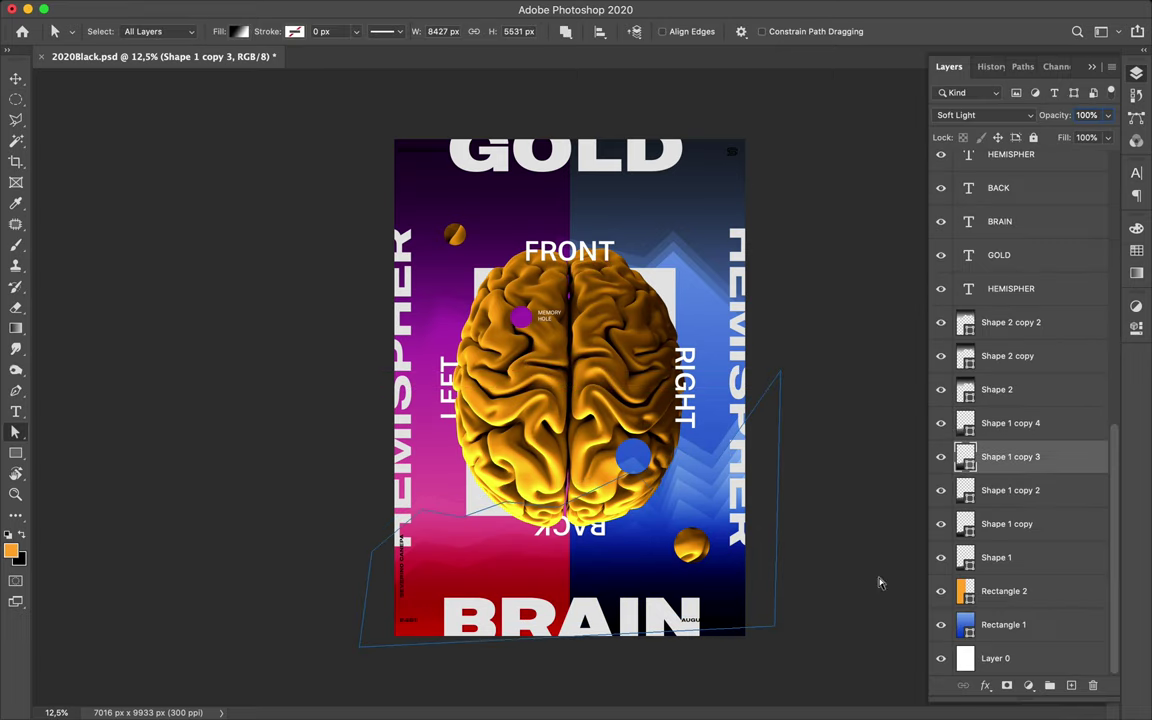
{"action": "left_click", "coordinate": [1004, 438]}
{"action": "left_click", "coordinate": [1004, 116]}
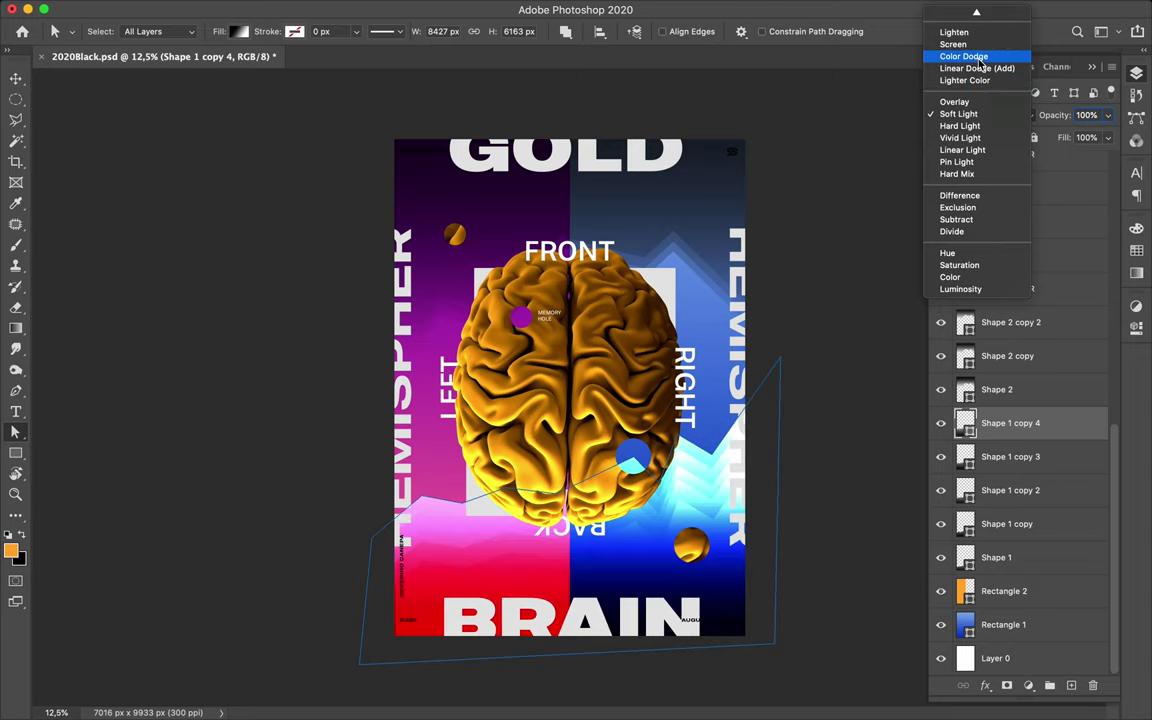
{"action": "key", "text": "Escape"}
Select the HEMISPHER, BRAIN and GOLD text layers and confirm their text colour
{"action": "key", "text": "v"}
{"action": "left_click", "coordinate": [1010, 288]}
{"action": "left_click", "coordinate": [1000, 221], "text": "super"}
{"action": "left_click", "coordinate": [999, 255], "text": "super"}
{"action": "left_click", "coordinate": [1137, 174]}
{"action": "left_click", "coordinate": [1094, 266]}
{"action": "left_click", "coordinate": [930, 391]}
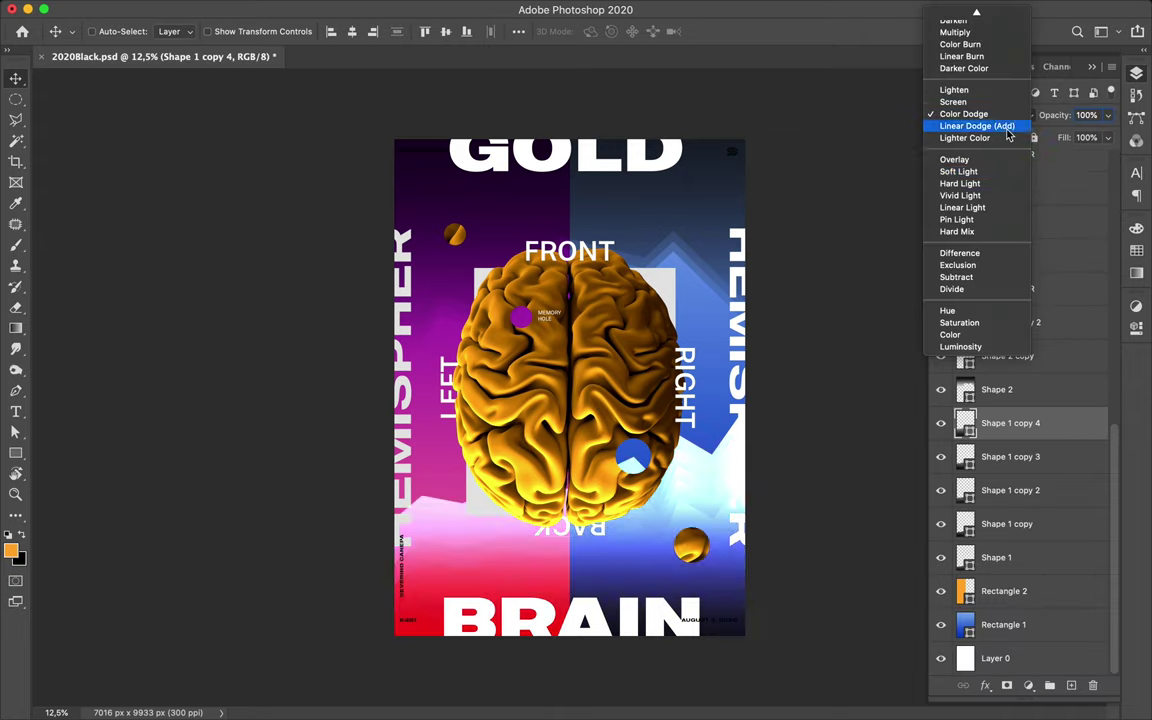
Add a Hue/Saturation adjustment above Layer 2 with Hue set to +4
{"action": "left_click", "coordinate": [996, 464]}
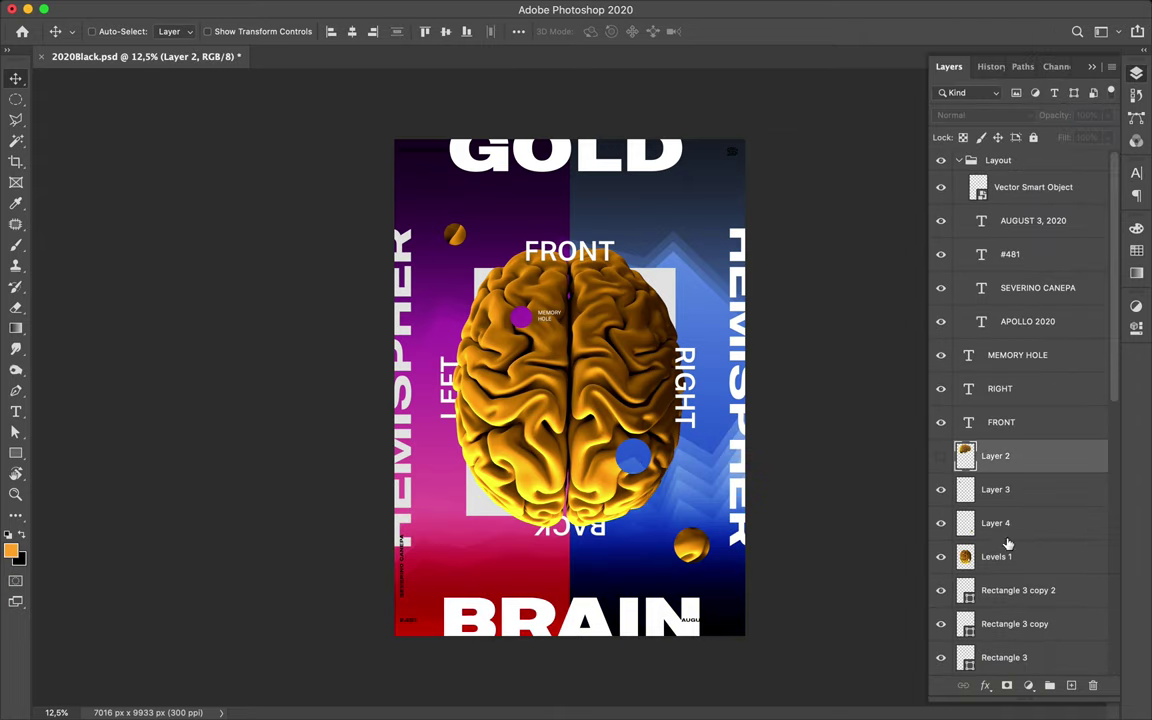
{"action": "key", "text": "ctrl+j"}
{"action": "left_click", "coordinate": [1028, 685]}
{"action": "left_click", "coordinate": [1000, 553]}
{"action": "mouse_move", "coordinate": [1000, 411]}
{"action": "left_mouse_down"}
{"action": "mouse_move", "coordinate": [876, 415]}
{"action": "mouse_move", "coordinate": [1009, 425]}
{"action": "left_mouse_up"}
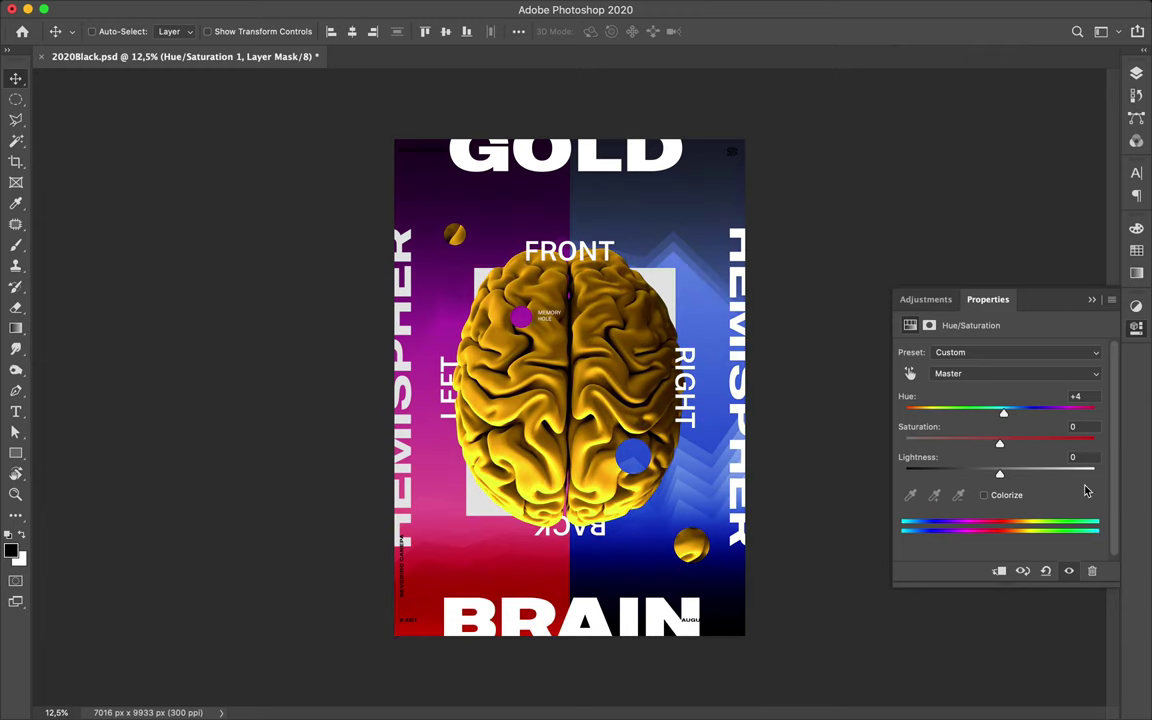
{"action": "left_click", "coordinate": [1136, 73]}
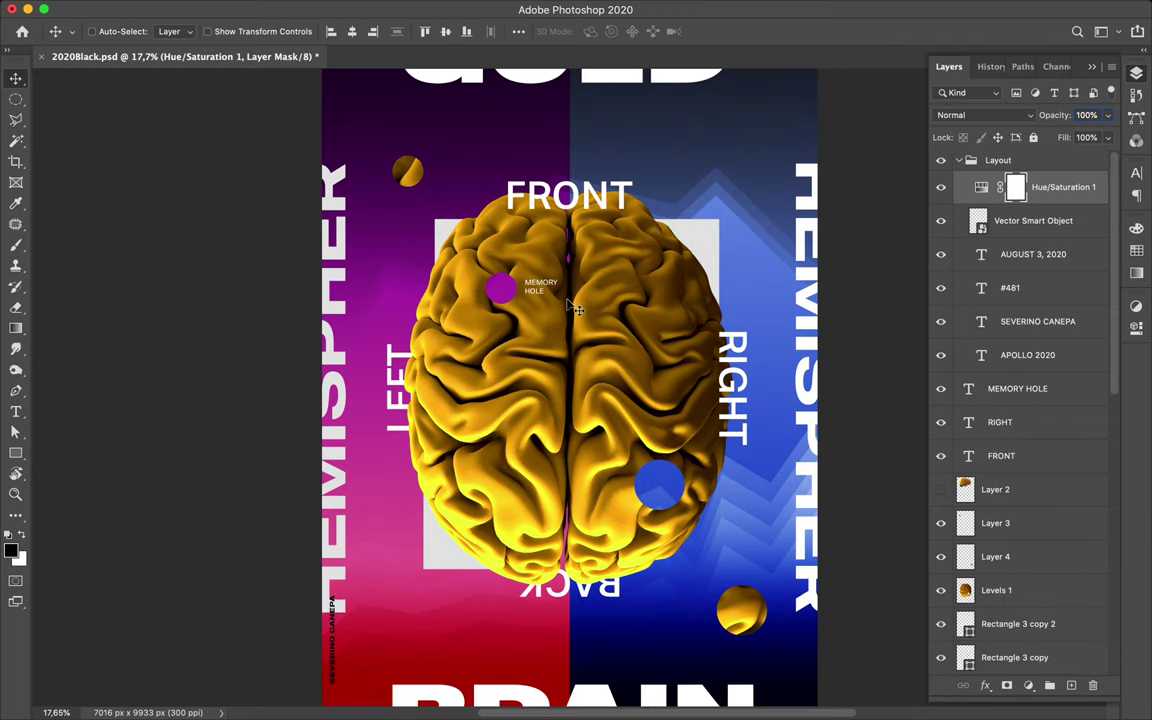
Delete the three Rectangle 3 white rectangles behind the brain
{"action": "left_click", "coordinate": [705, 297], "text": "super"}
{"action": "left_click", "coordinate": [1014, 624], "text": "shift"}
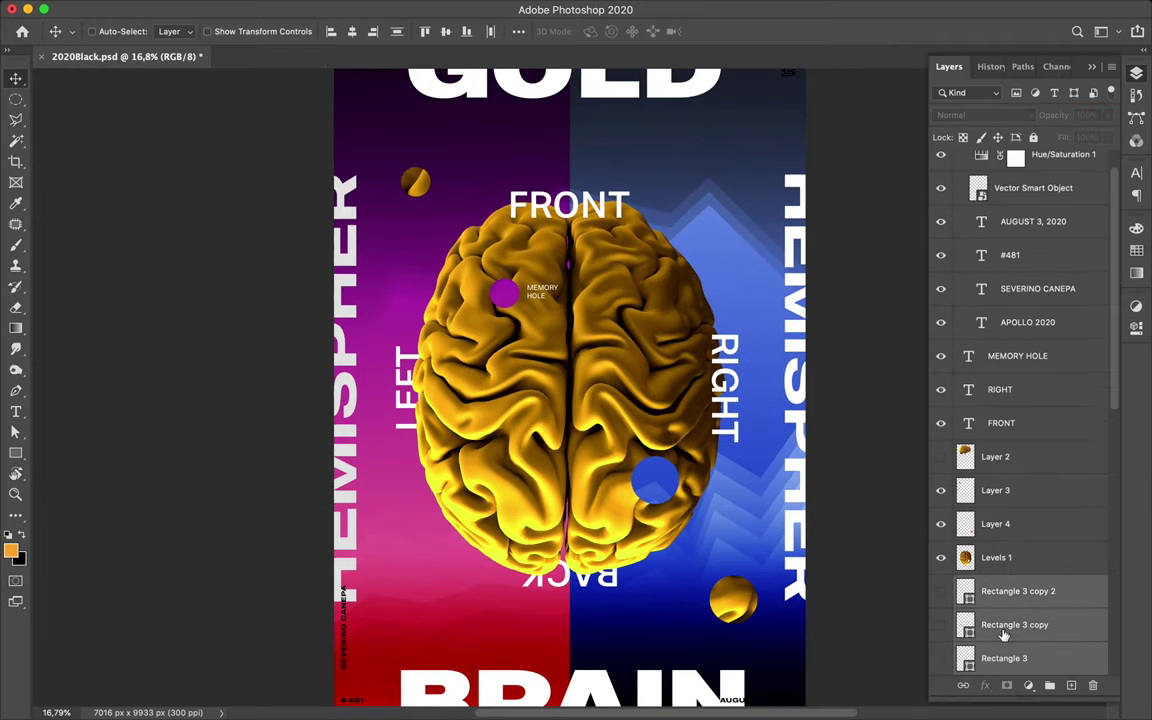
{"action": "key", "text": "Delete"}
{"action": "left_click", "coordinate": [670, 393], "text": "shift"}
Shrink the direction labels to 476 px with 1000 letter tracking
{"action": "key", "text": "Return"}
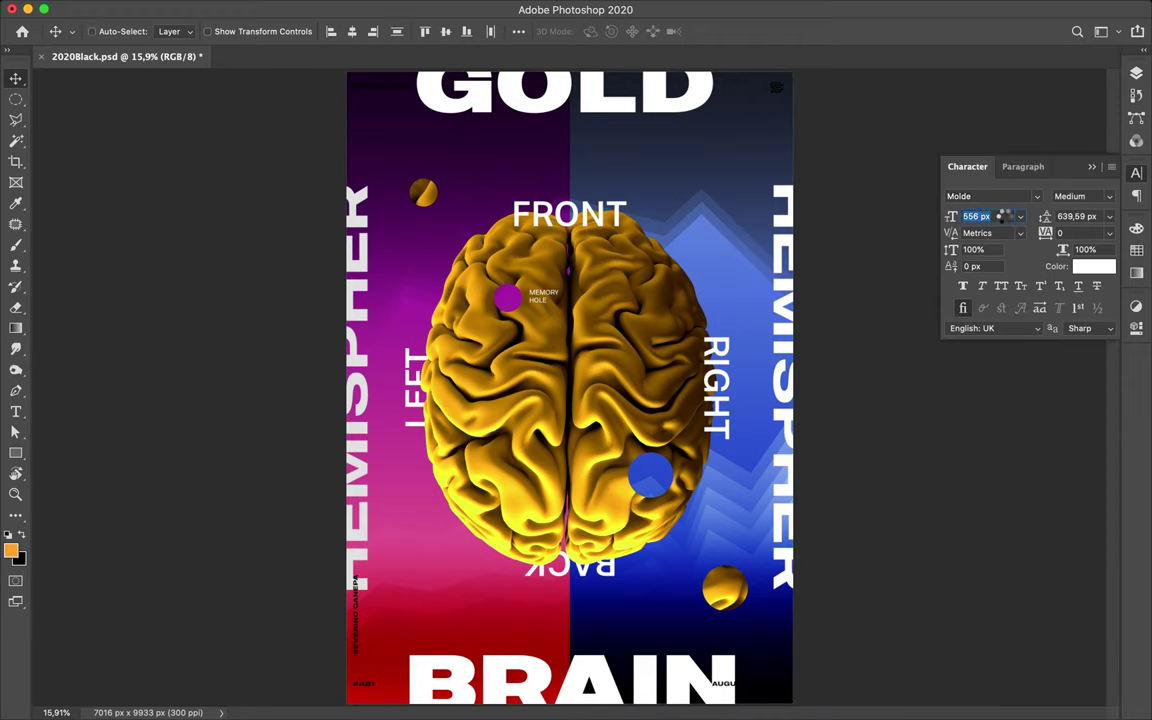
{"action": "type", "text": "516"}
{"action": "key", "text": "Return"}
{"action": "type", "text": "476"}
{"action": "key", "text": "Return"}
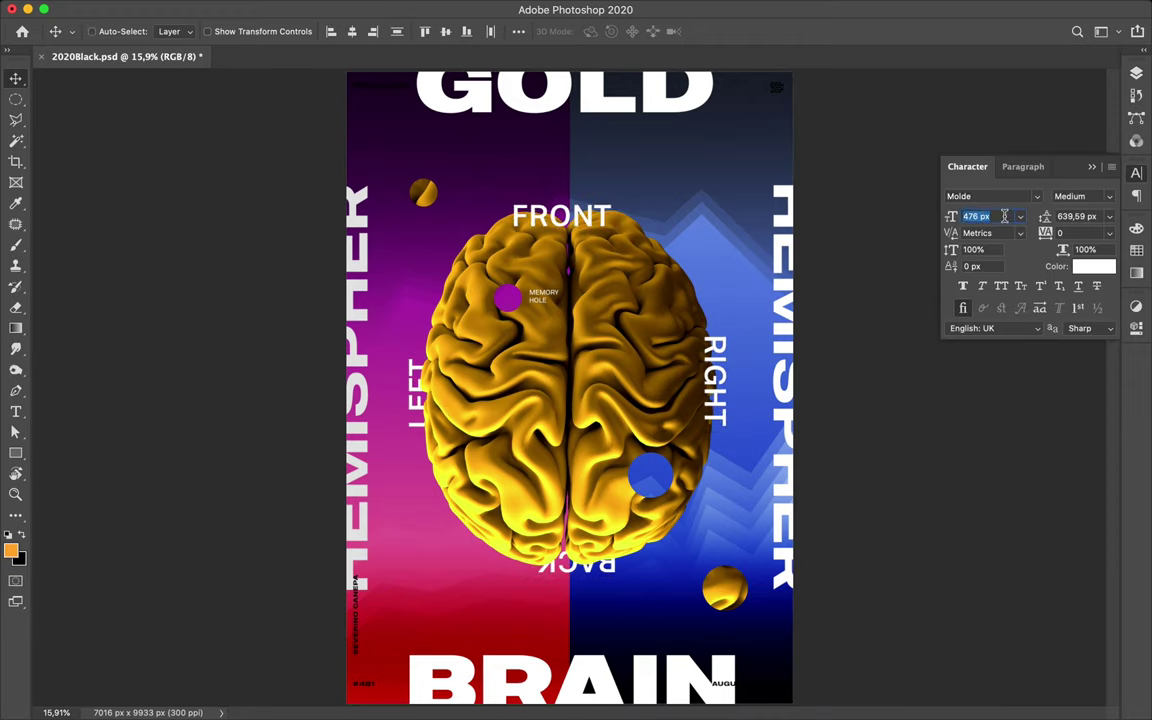
{"action": "left_click", "coordinate": [1068, 233]}
{"action": "type", "text": "1000"}
{"action": "key", "text": "Return"}
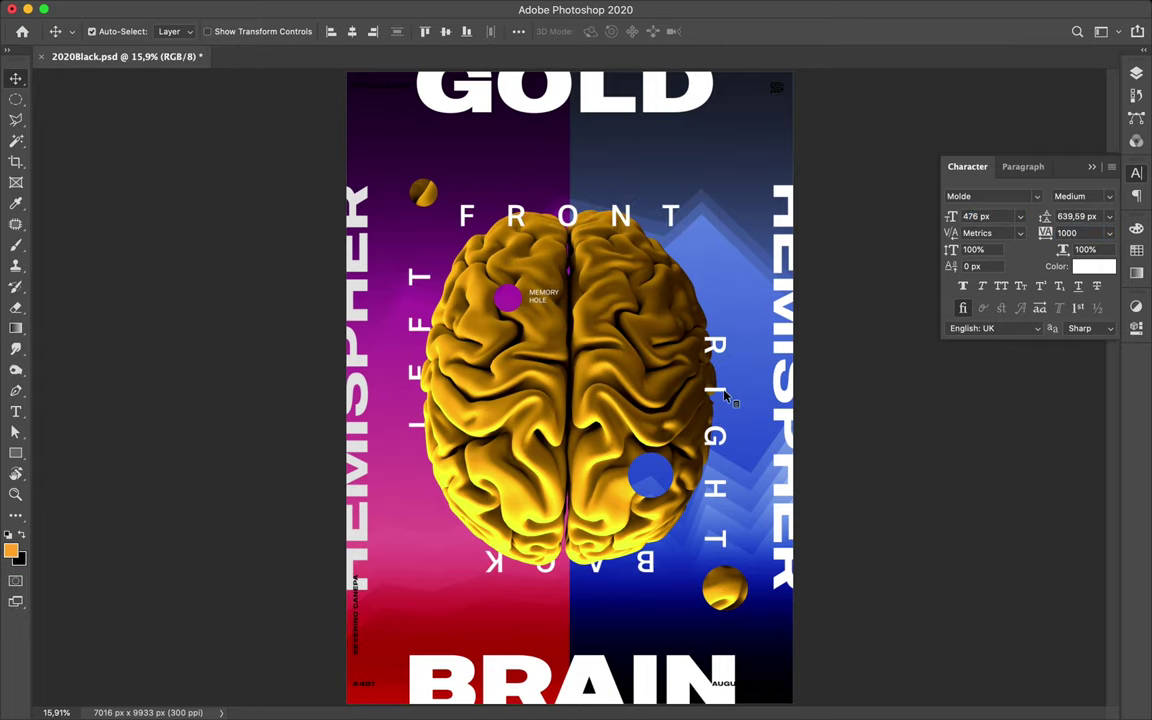
Set the direction labels to Regular weight, after trying Light, and save the poster
{"action": "scroll", "coordinate": [681, 240], "scroll_direction": "down", "scroll_amount": 1}
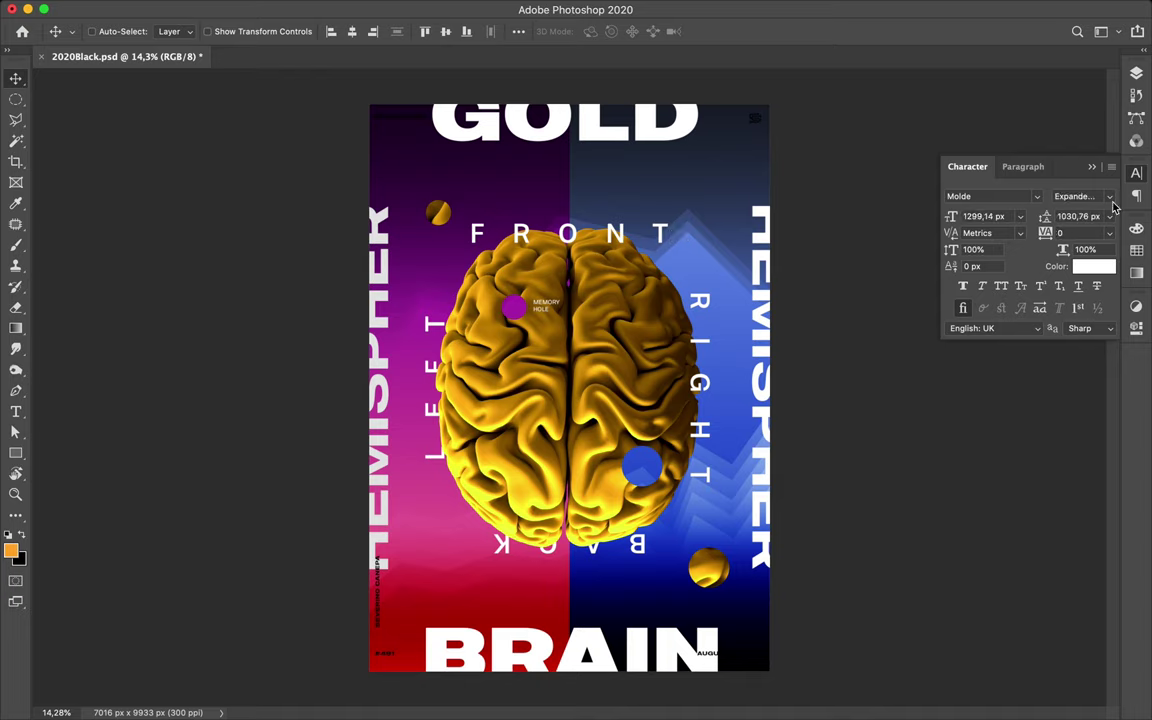
{"action": "left_click", "coordinate": [560, 328], "text": "ctrl"}
{"action": "left_click", "coordinate": [706, 442], "text": "ctrl"}
{"action": "left_click", "coordinate": [1080, 196]}
{"action": "left_click", "coordinate": [1039, 122]}
{"action": "left_click", "coordinate": [1105, 196]}
{"action": "left_click", "coordinate": [1090, 224]}
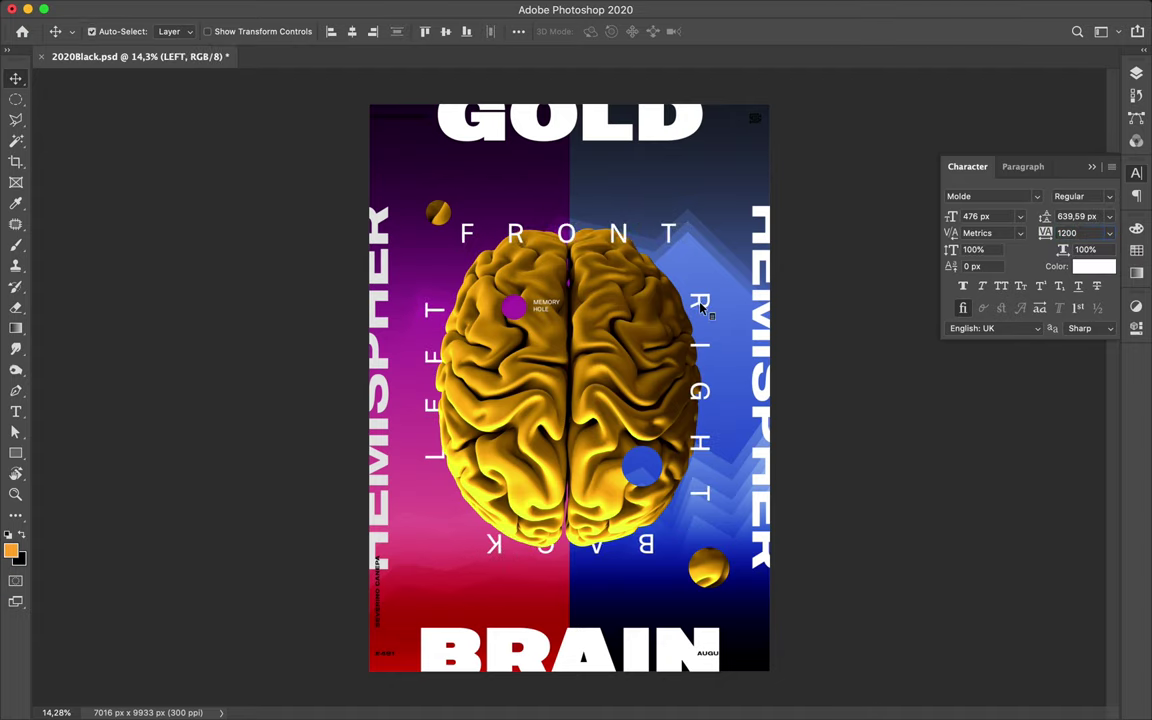
{"action": "key", "text": "ctrl+s"}
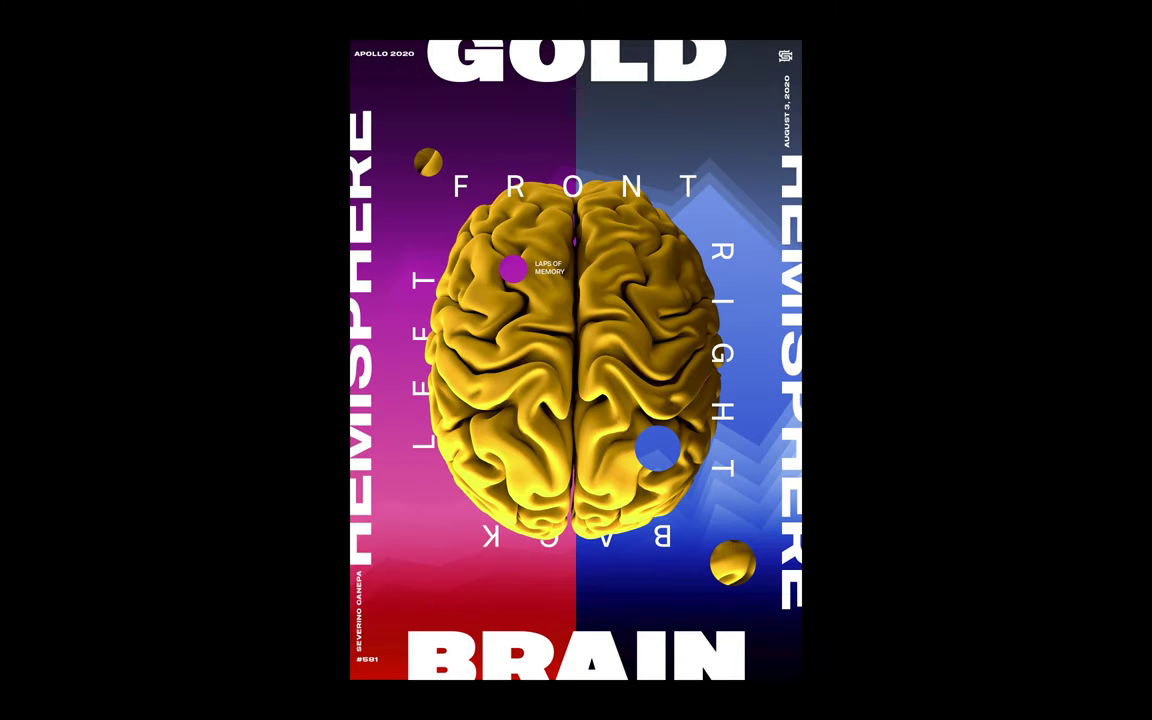